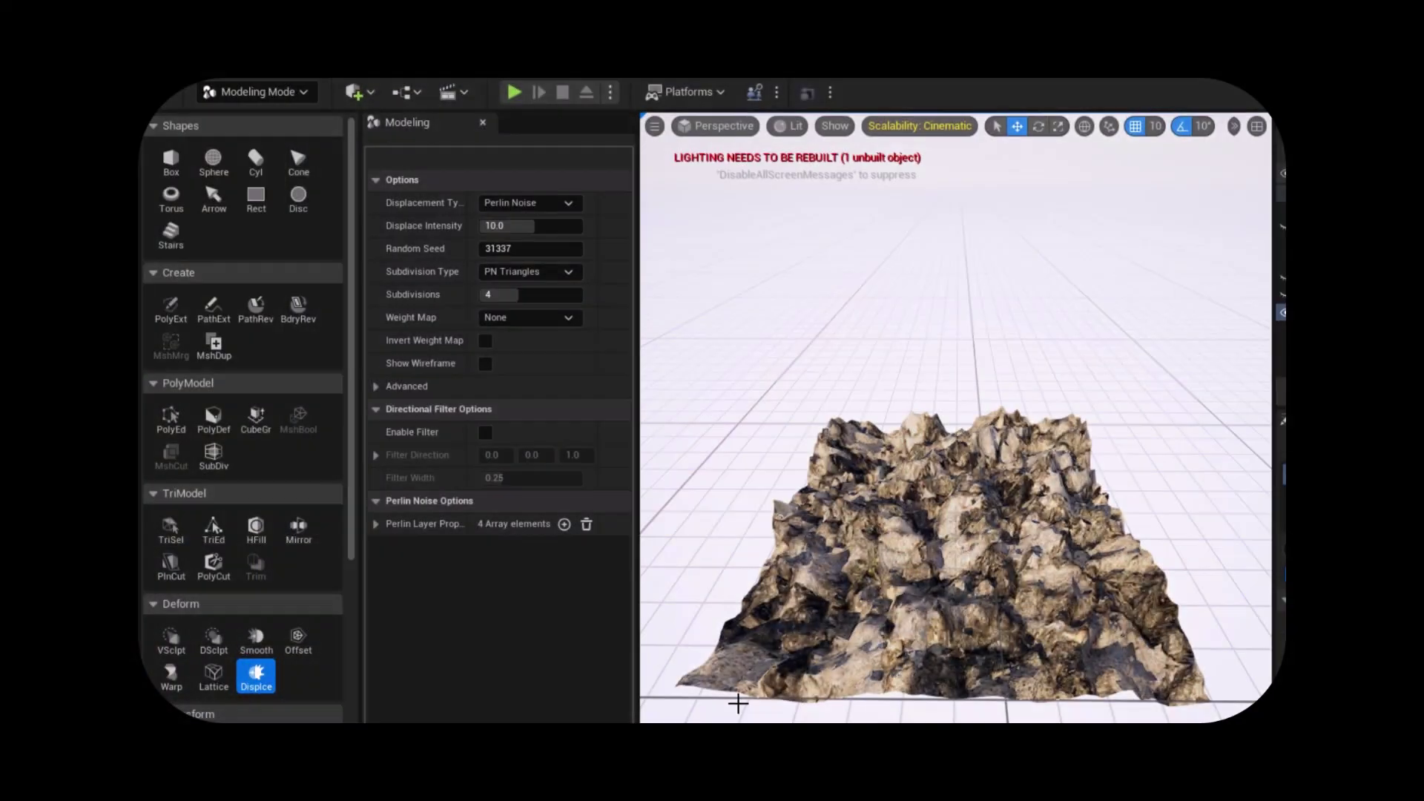
# - Set the Displace tool's displacement type to Texture2D Map for the rocky plane
pyautogui.moveTo(738, 703); pyautogui.dragTo(738, 703, button='right')
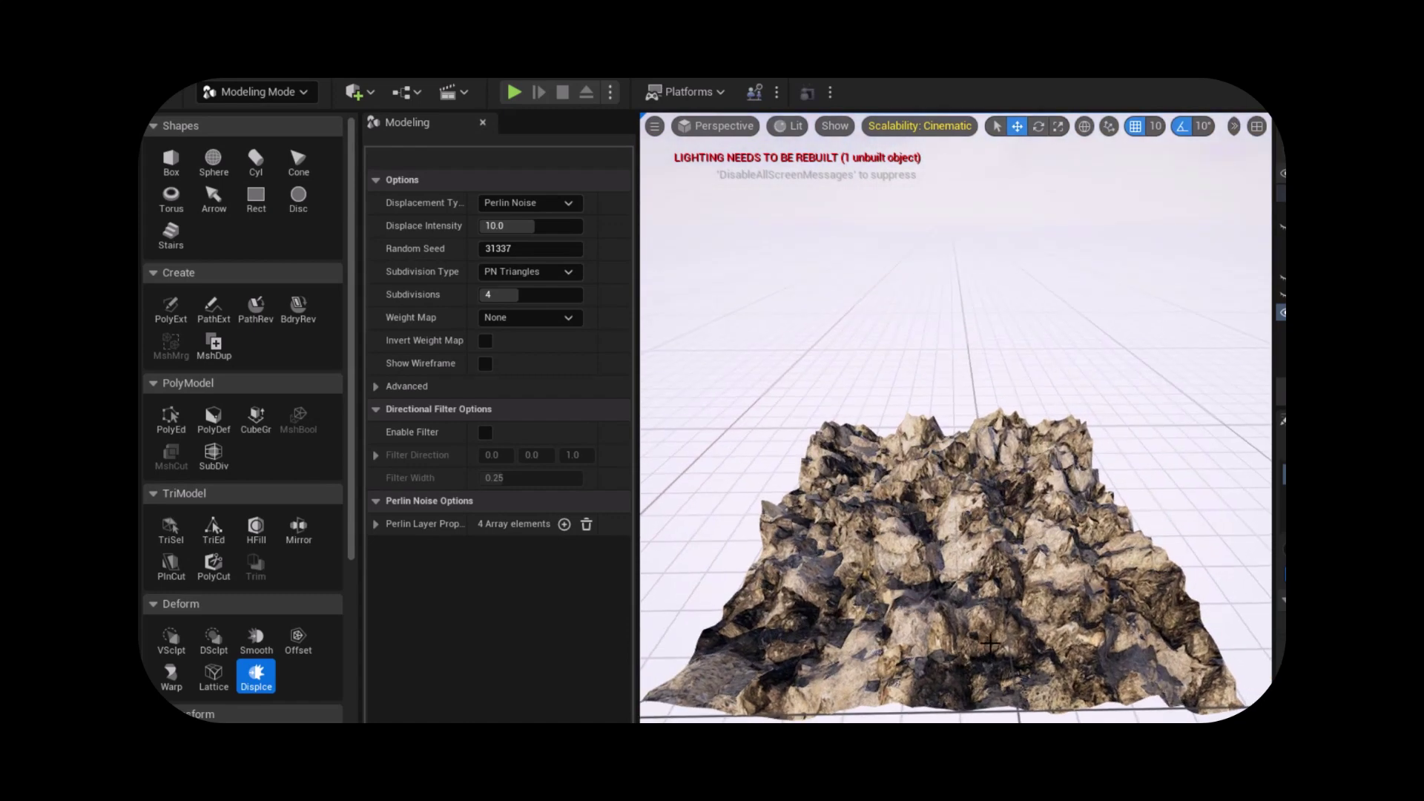
pyautogui.click(528, 202)
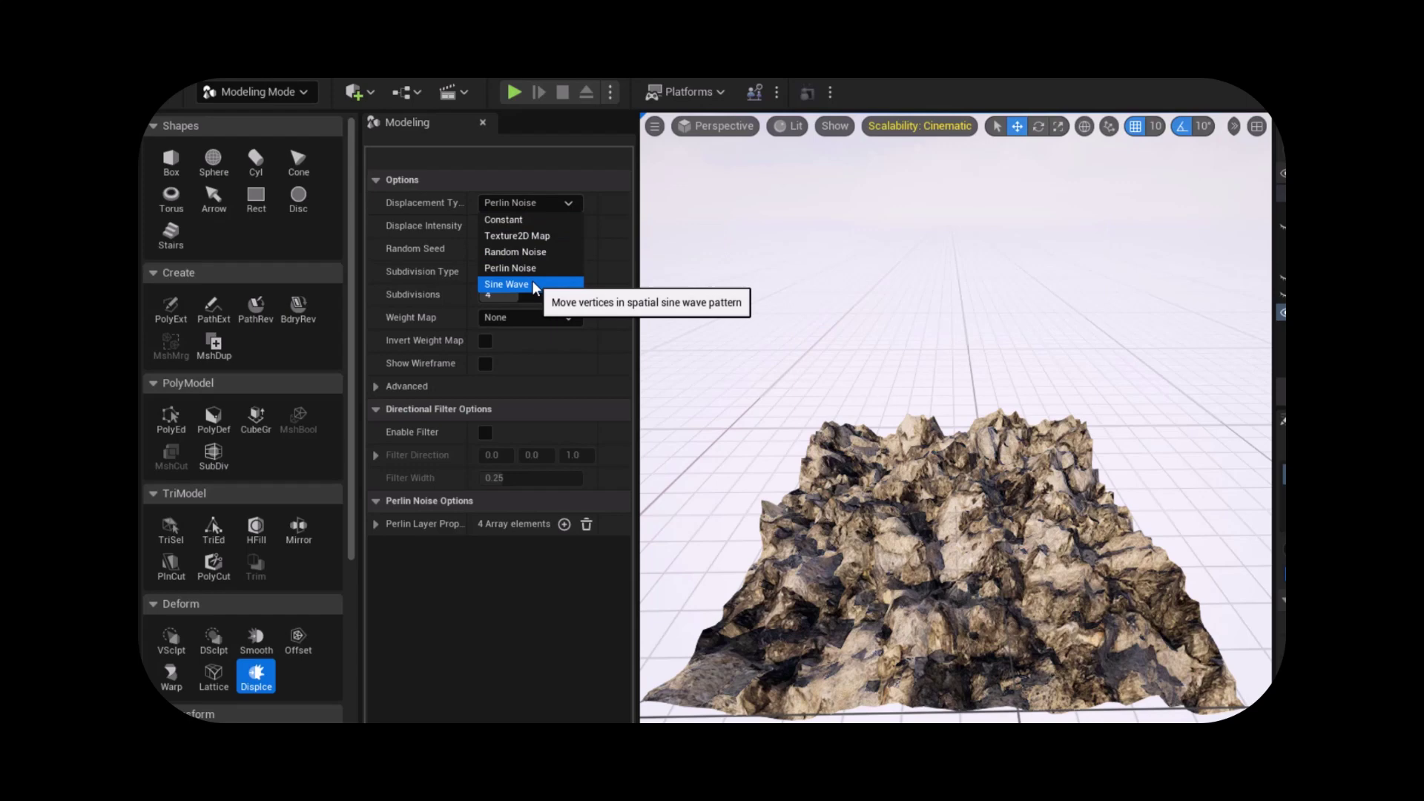
pyautogui.click(517, 235)
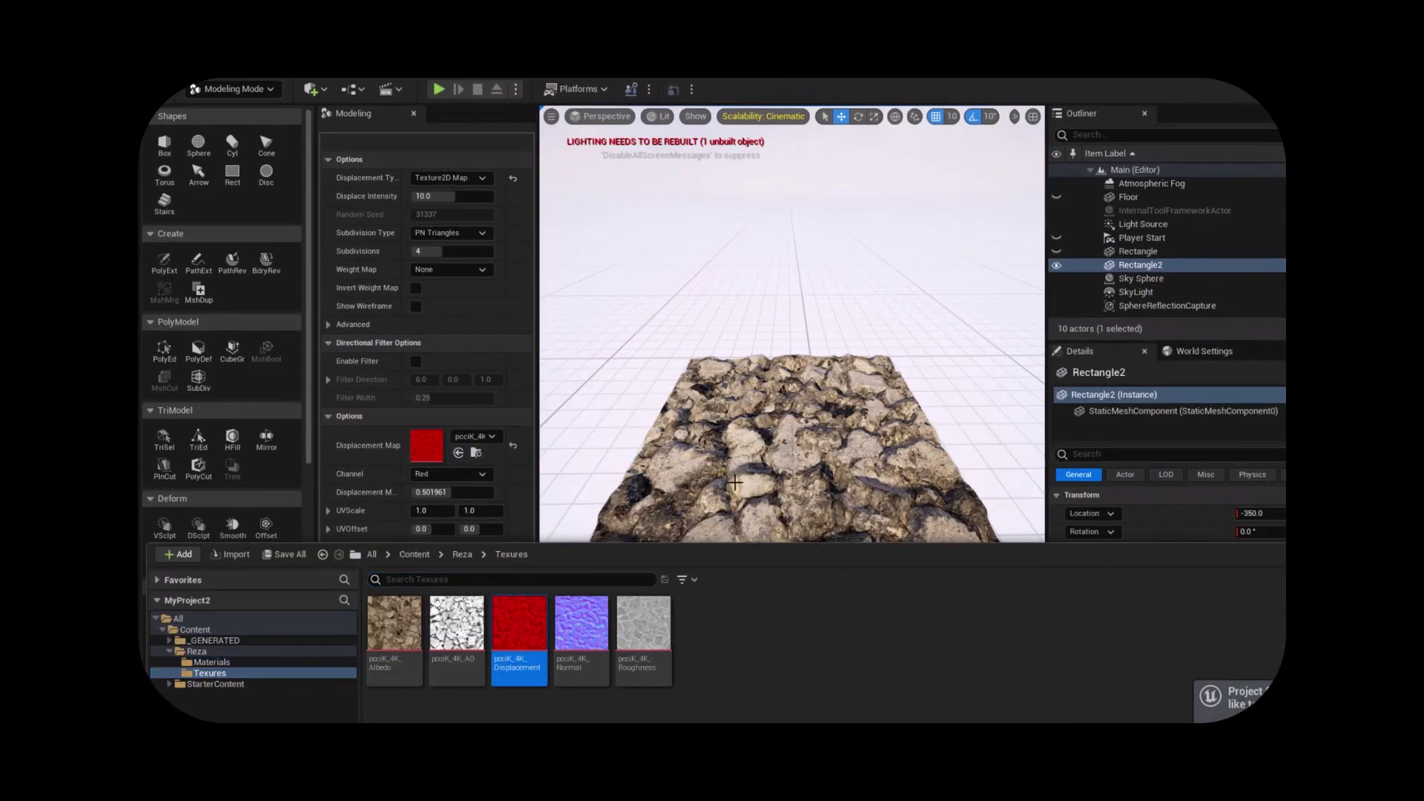
# - Inspect the displaced stone surface up close under a different light direction and another view mode
pyautogui.click(734, 483)
pyautogui.moveTo(734, 483); pyautogui.dragTo(749, 467, button='right')
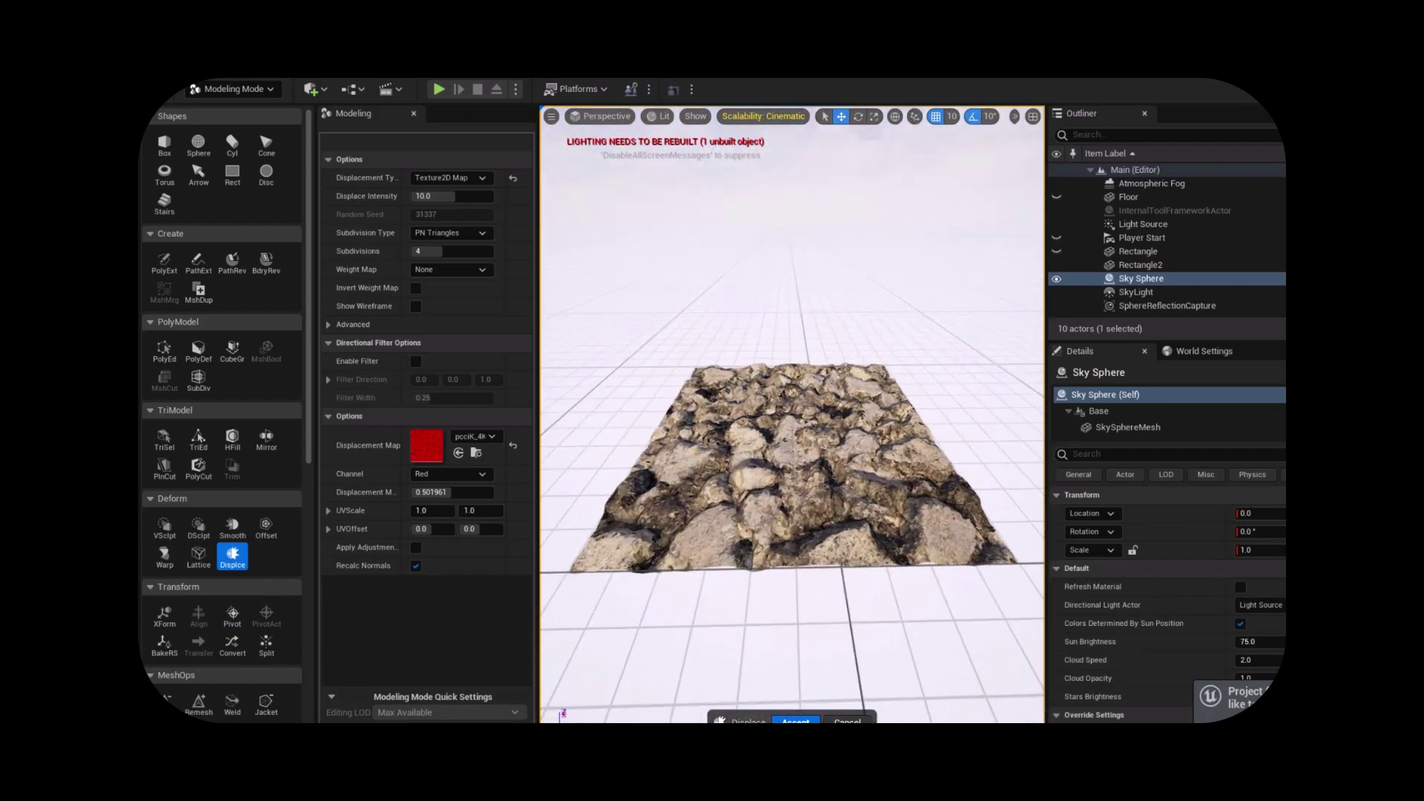
pyautogui.hotkey('ctrl', 'l')
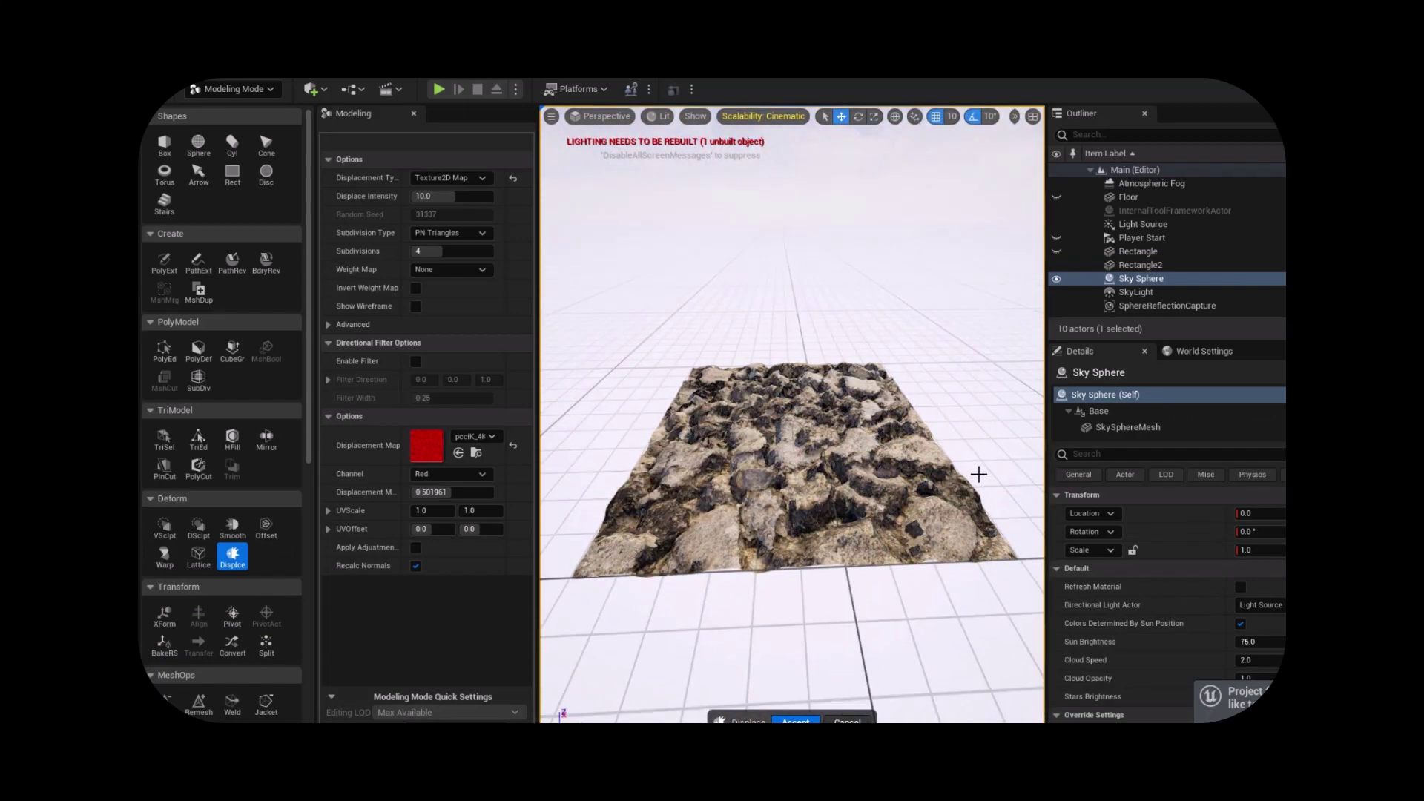
pyautogui.click(979, 474)
pyautogui.scroll(5, 979, 474)
pyautogui.click(658, 116)
pyautogui.click(680, 181)
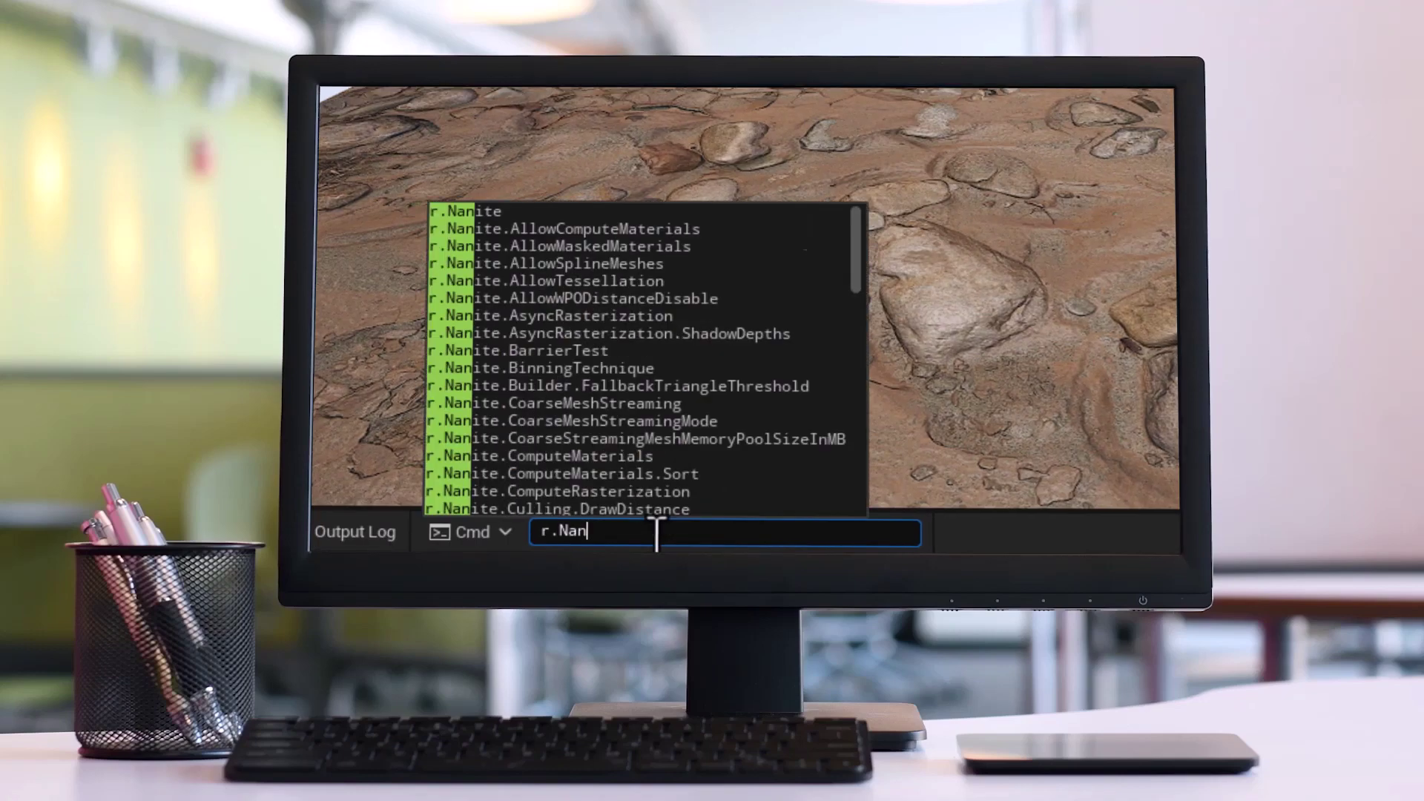
# - Enter the console command r.Nanite.Tessellation 1
pyautogui.write('ite.Tessellation 1')
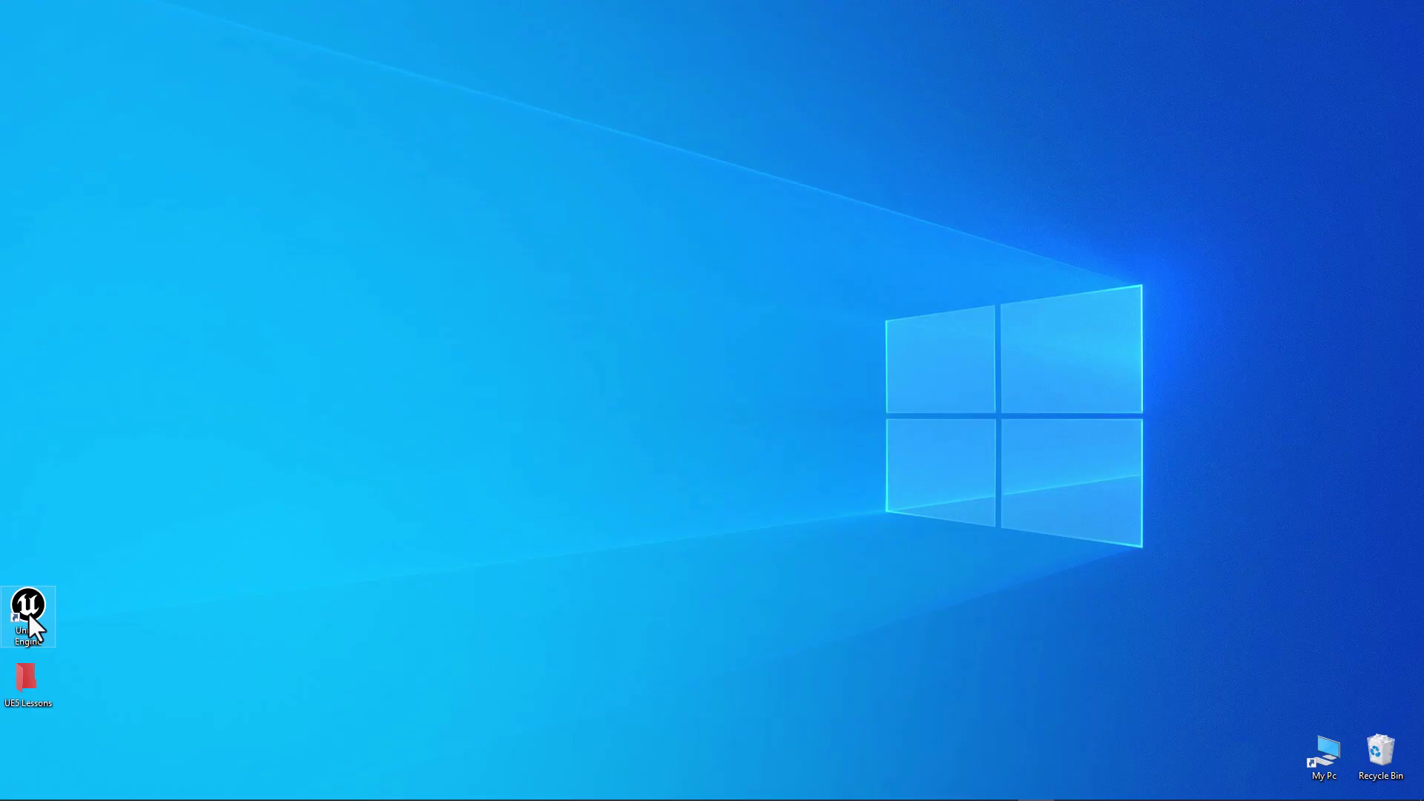
# - Launch Unreal Engine and create a Blank Film / Video & Live Events project named Displacement with Raytracing enabled
pyautogui.doubleClick(29, 615)
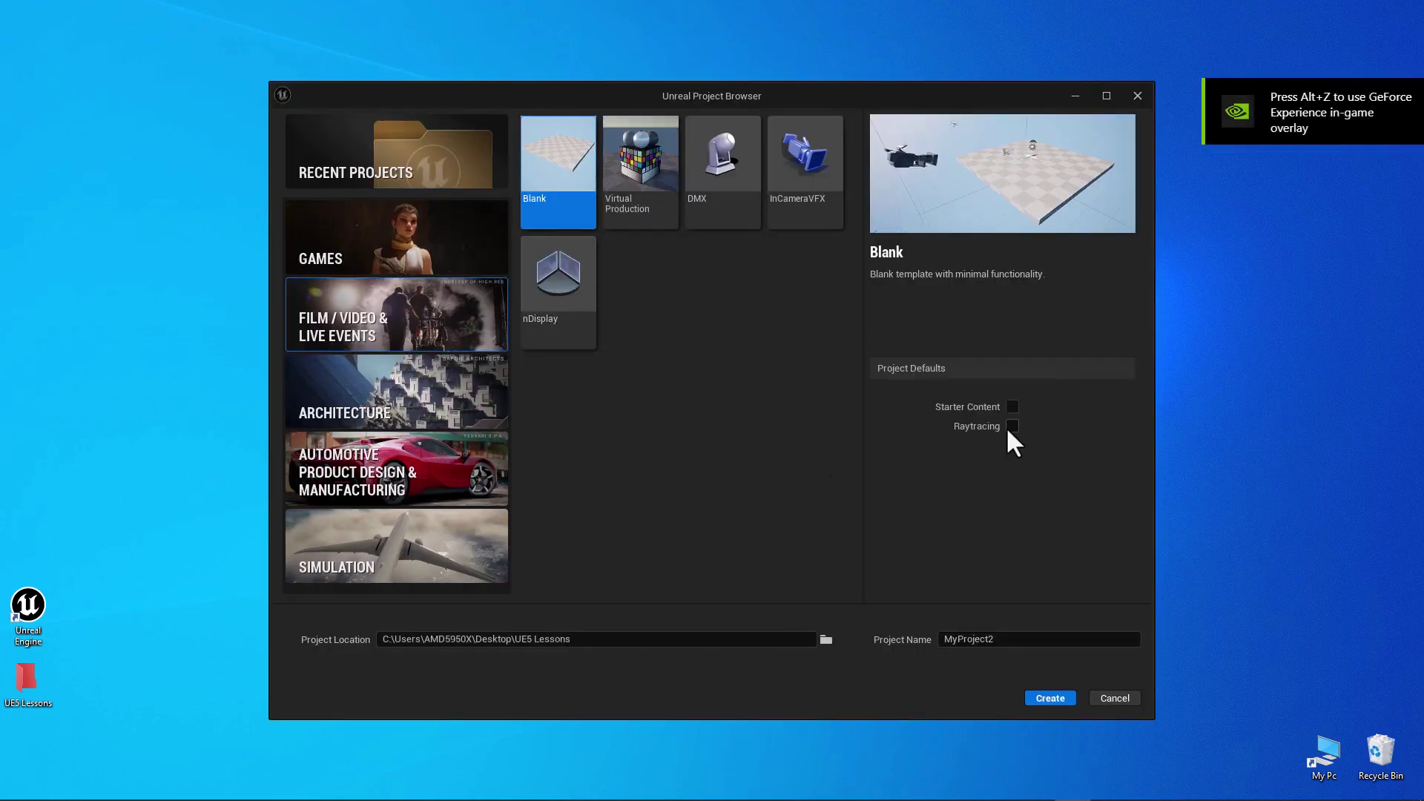
pyautogui.click(1010, 427)
pyautogui.doubleClick(1003, 640)
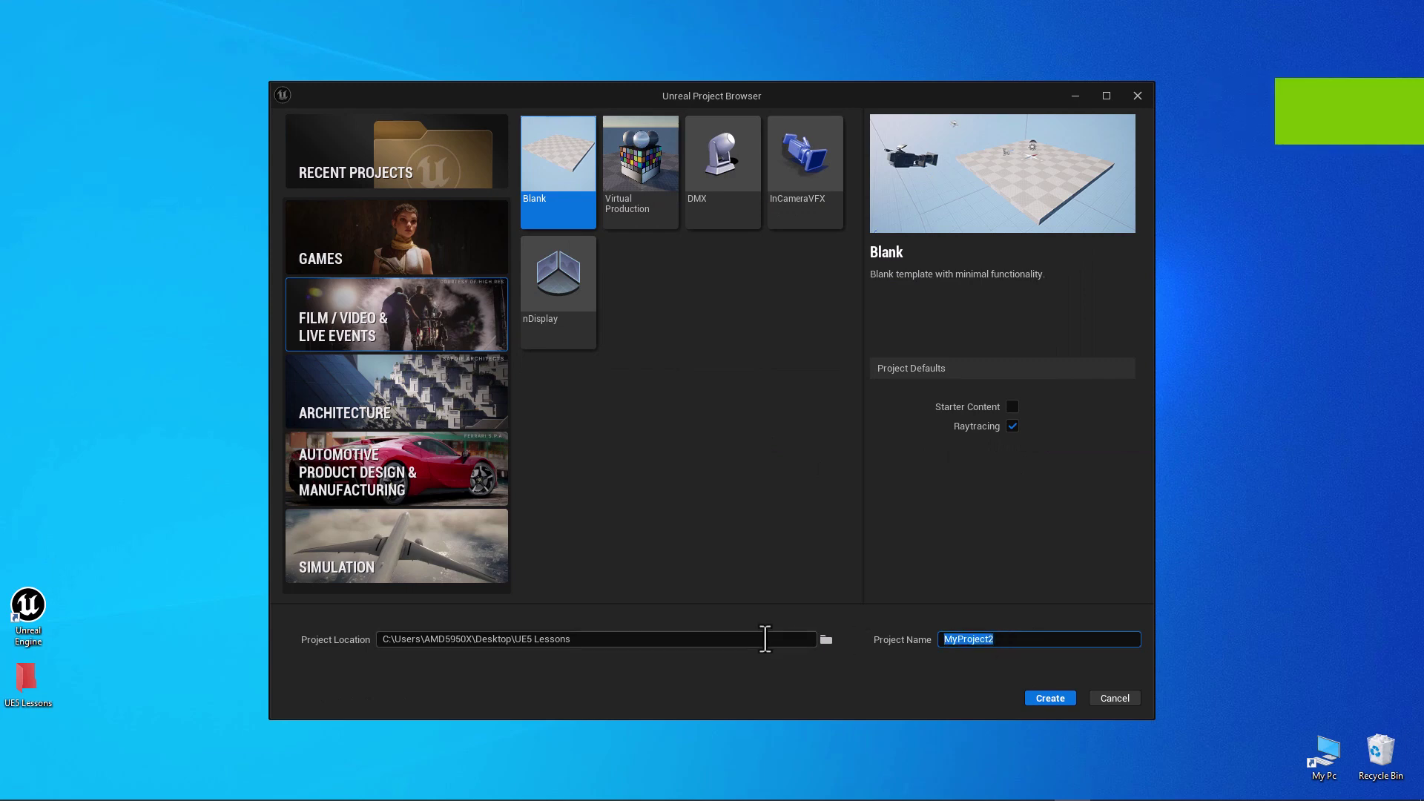
pyautogui.write('Displac')
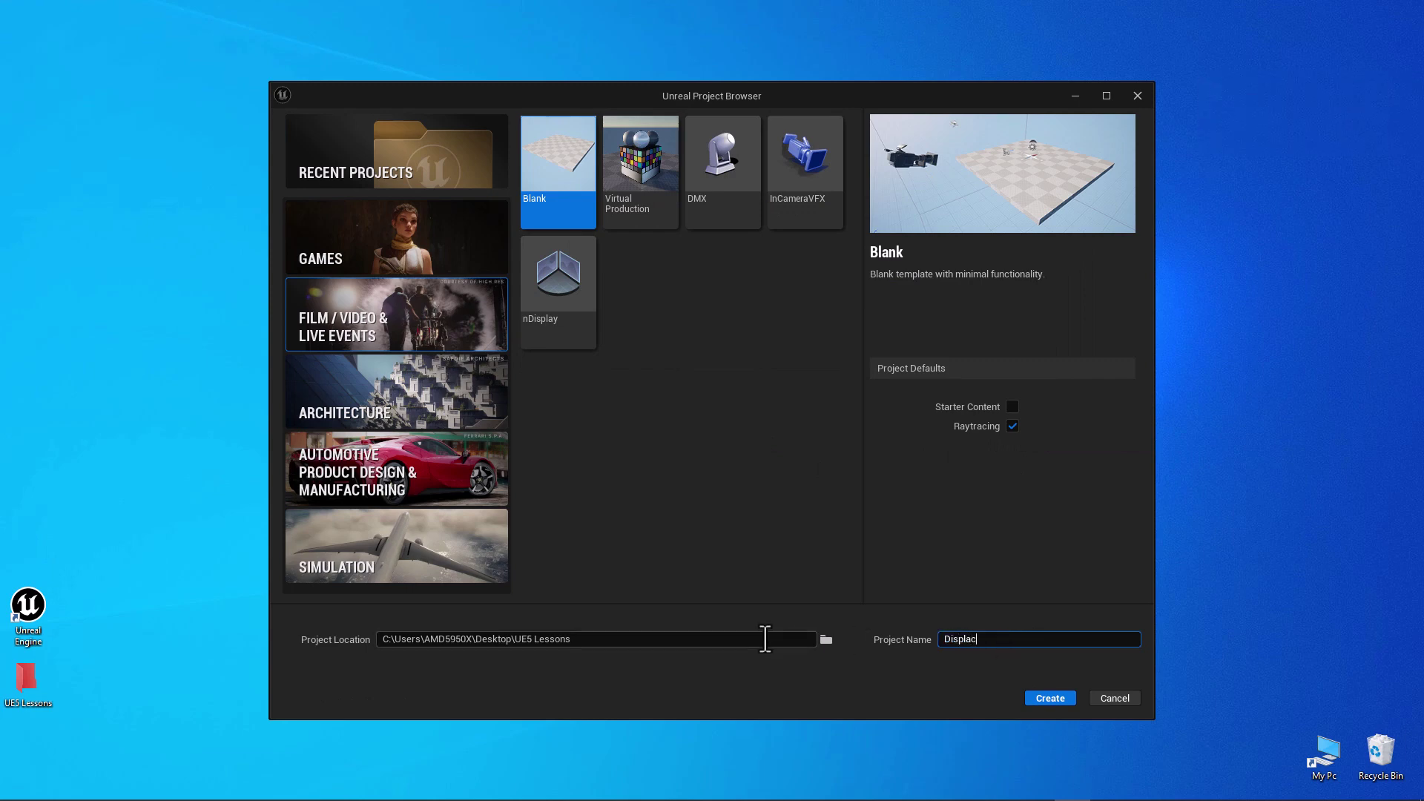
pyautogui.write('ement')
pyautogui.click(1040, 699)
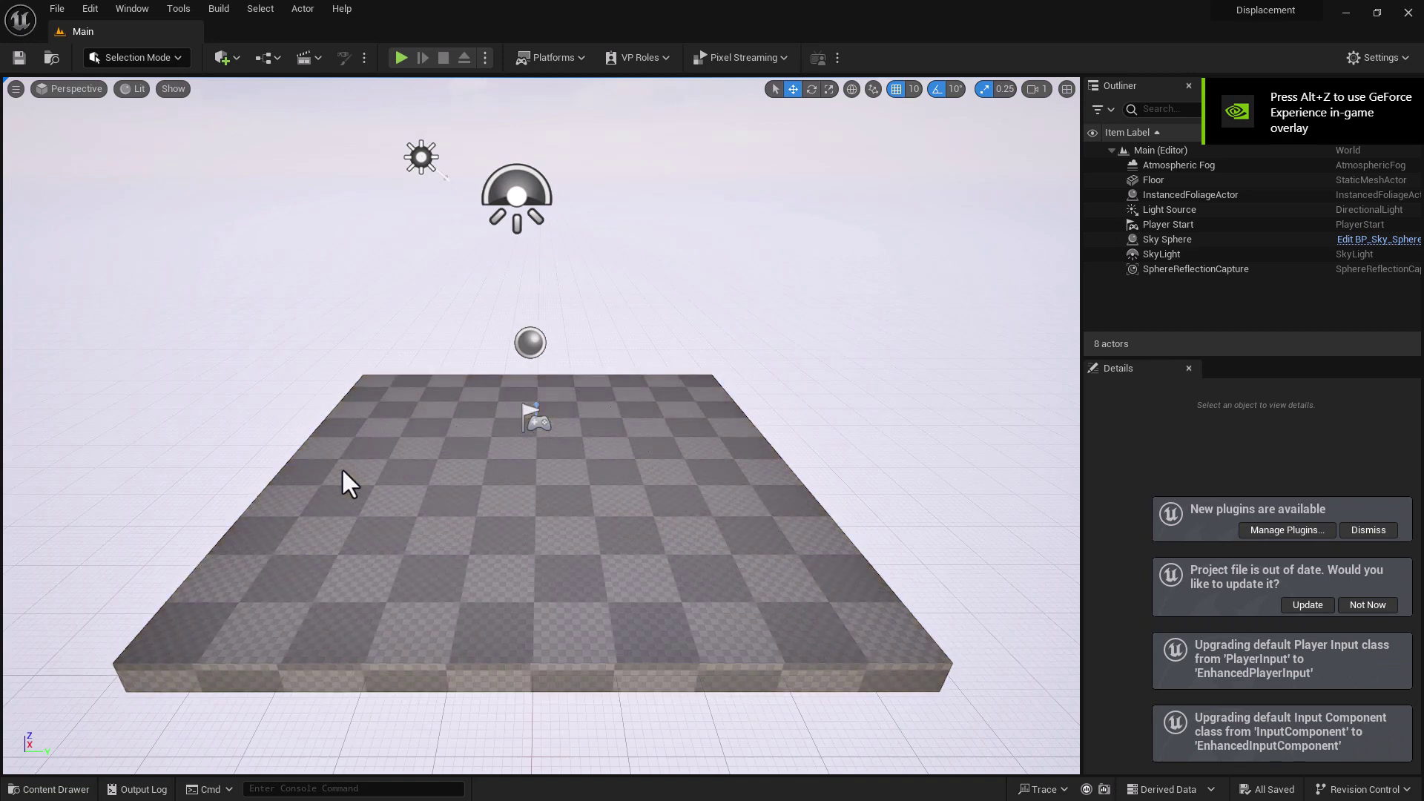
# - Dismiss the plugin and project update notices and create a folder named with the author's first name inside Content
pyautogui.click(1368, 530)
pyautogui.click(1368, 604)
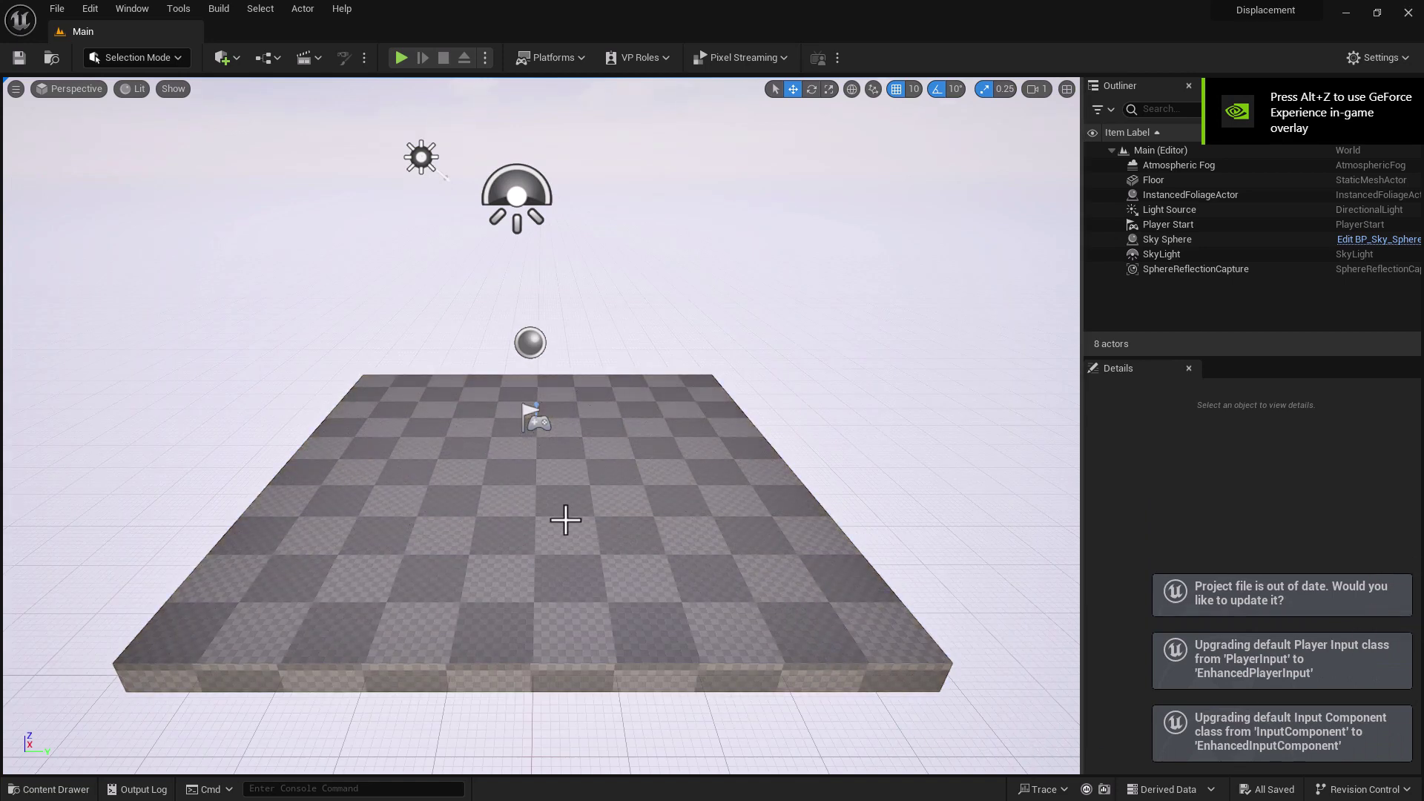
pyautogui.click(52, 789)
pyautogui.rightClick(57, 603)
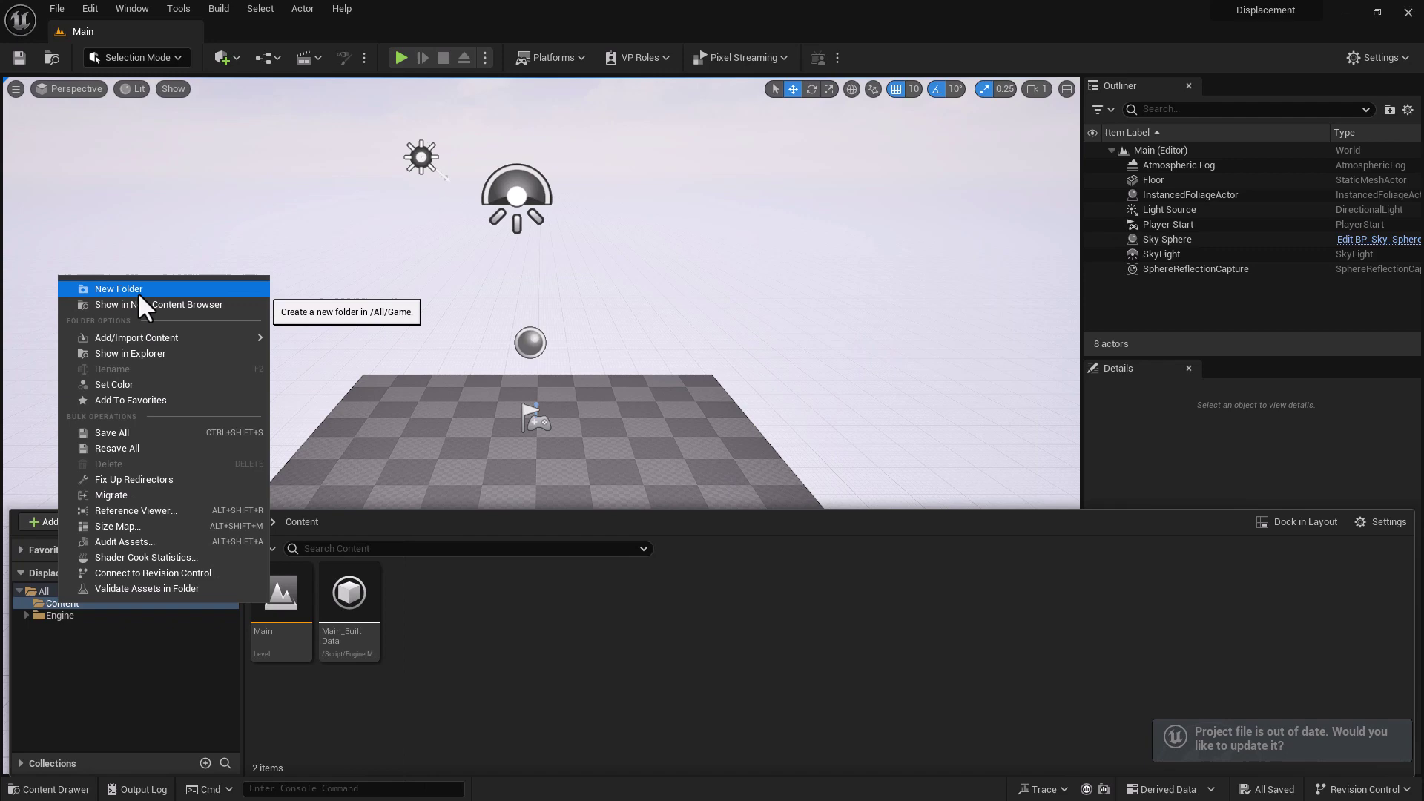
pyautogui.click(138, 291)
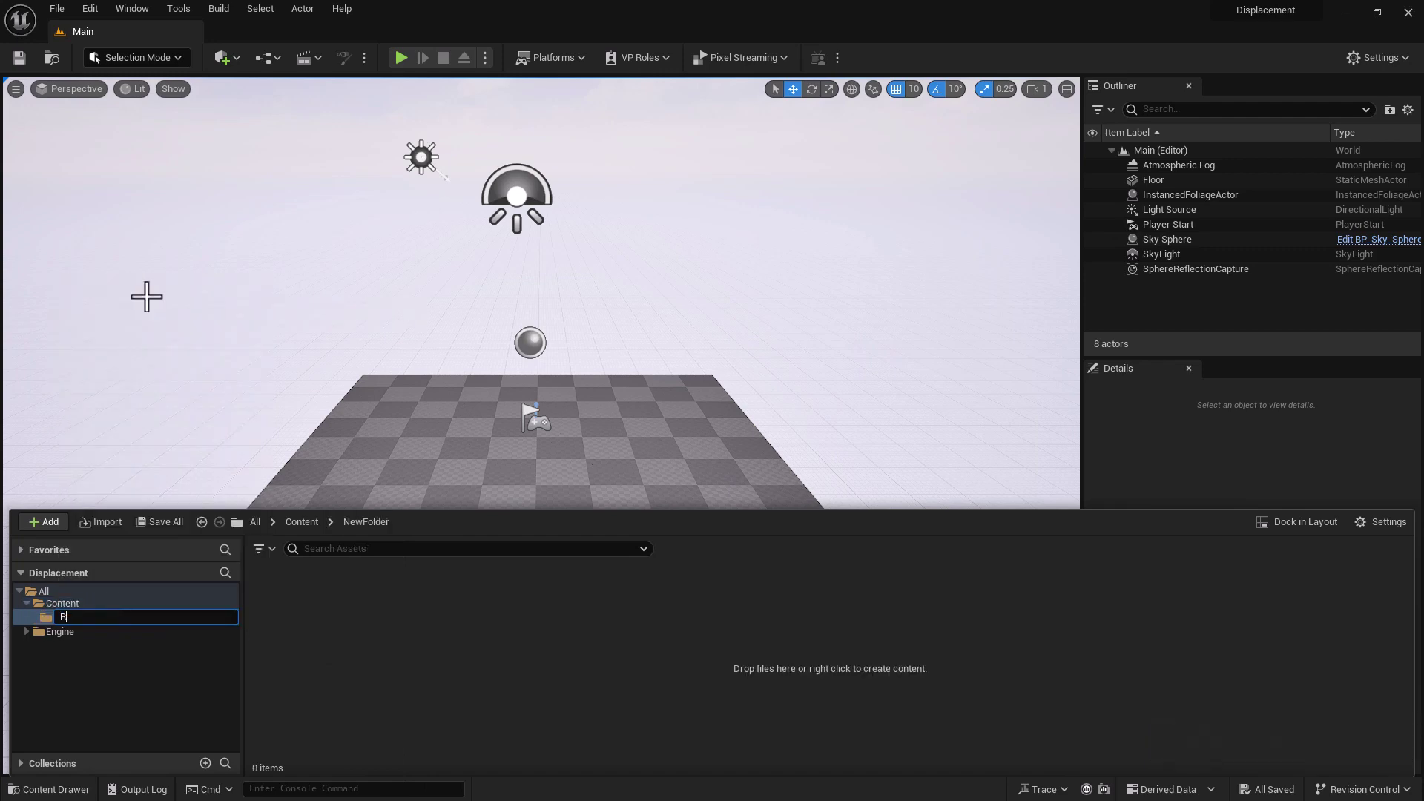
pyautogui.press('Return')
# - Create two subfolders named Materials and Textures inside the new folder
pyautogui.rightClick(308, 645)
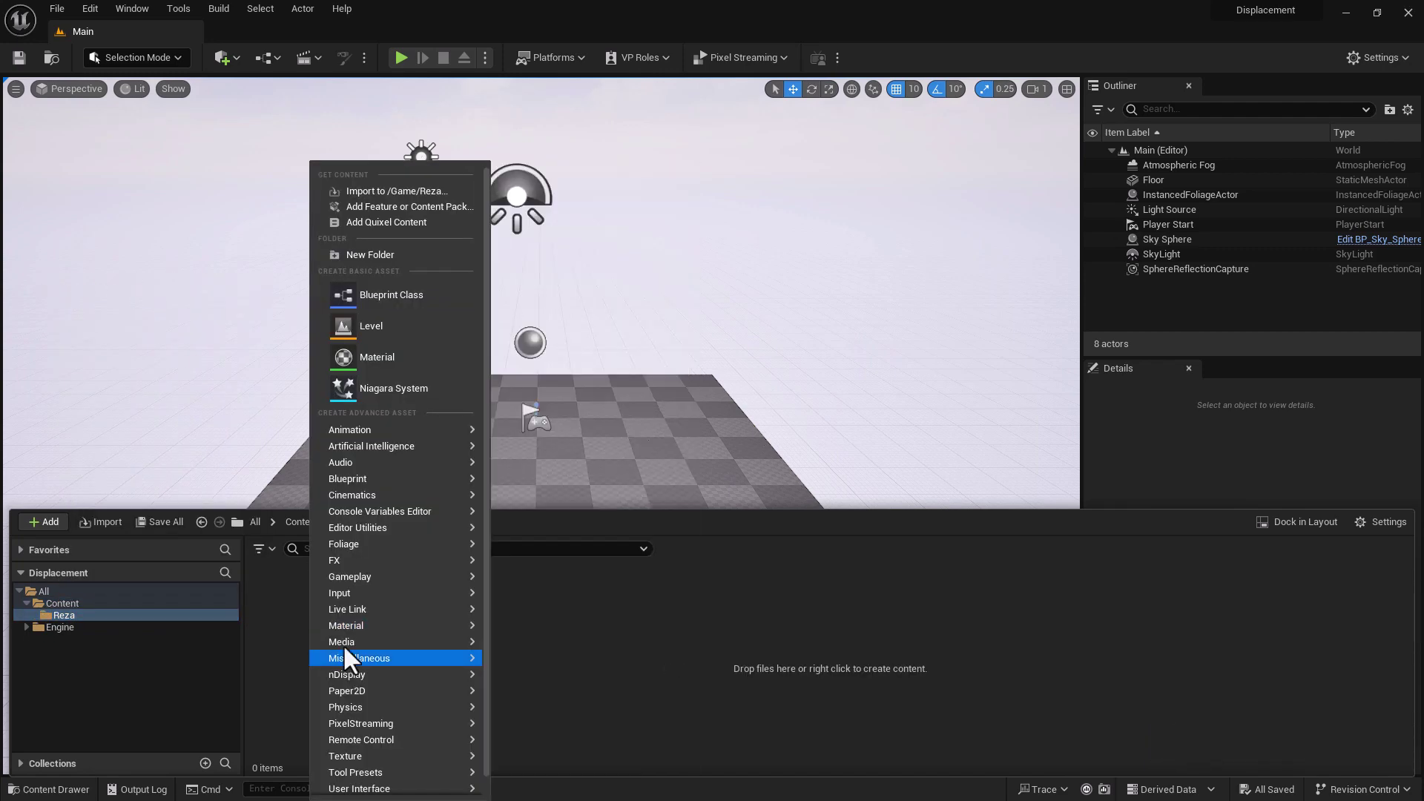
pyautogui.click(407, 257)
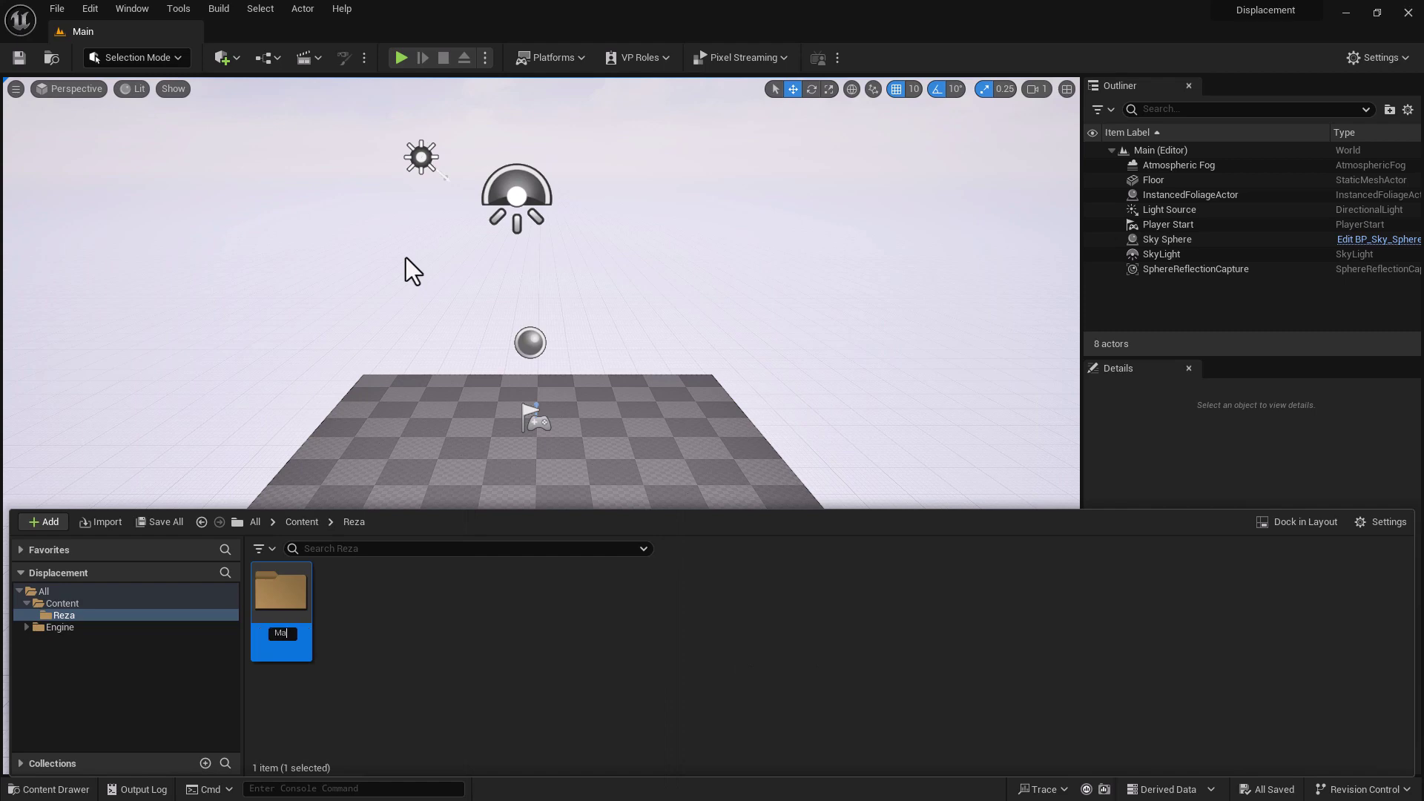
pyautogui.press('Return')
pyautogui.rightClick(354, 620)
pyautogui.click(459, 256)
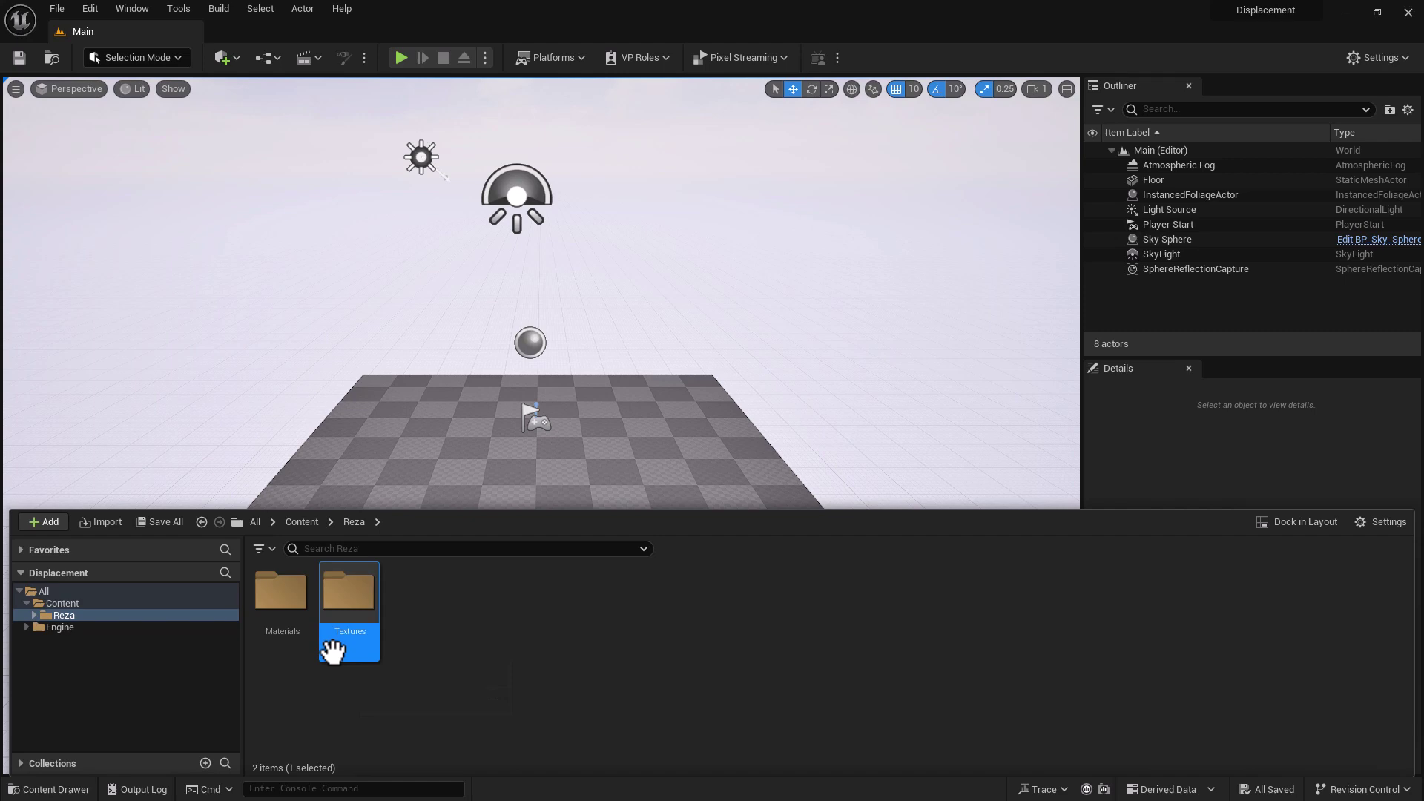
# - Create a new material named MM_Disp in the Materials folder
pyautogui.click(296, 600)
pyautogui.doubleClick(295, 601)
pyautogui.rightClick(334, 657)
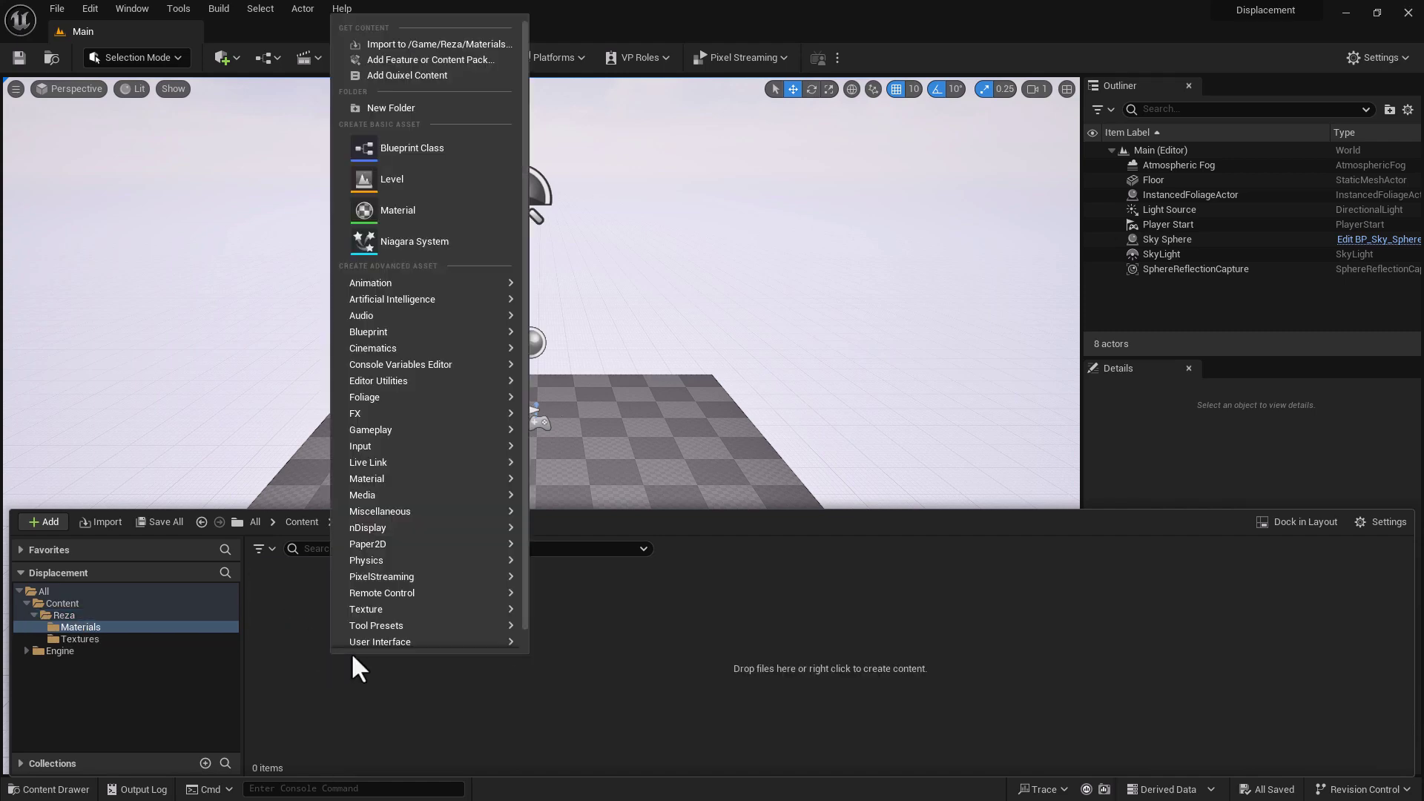
pyautogui.click(427, 216)
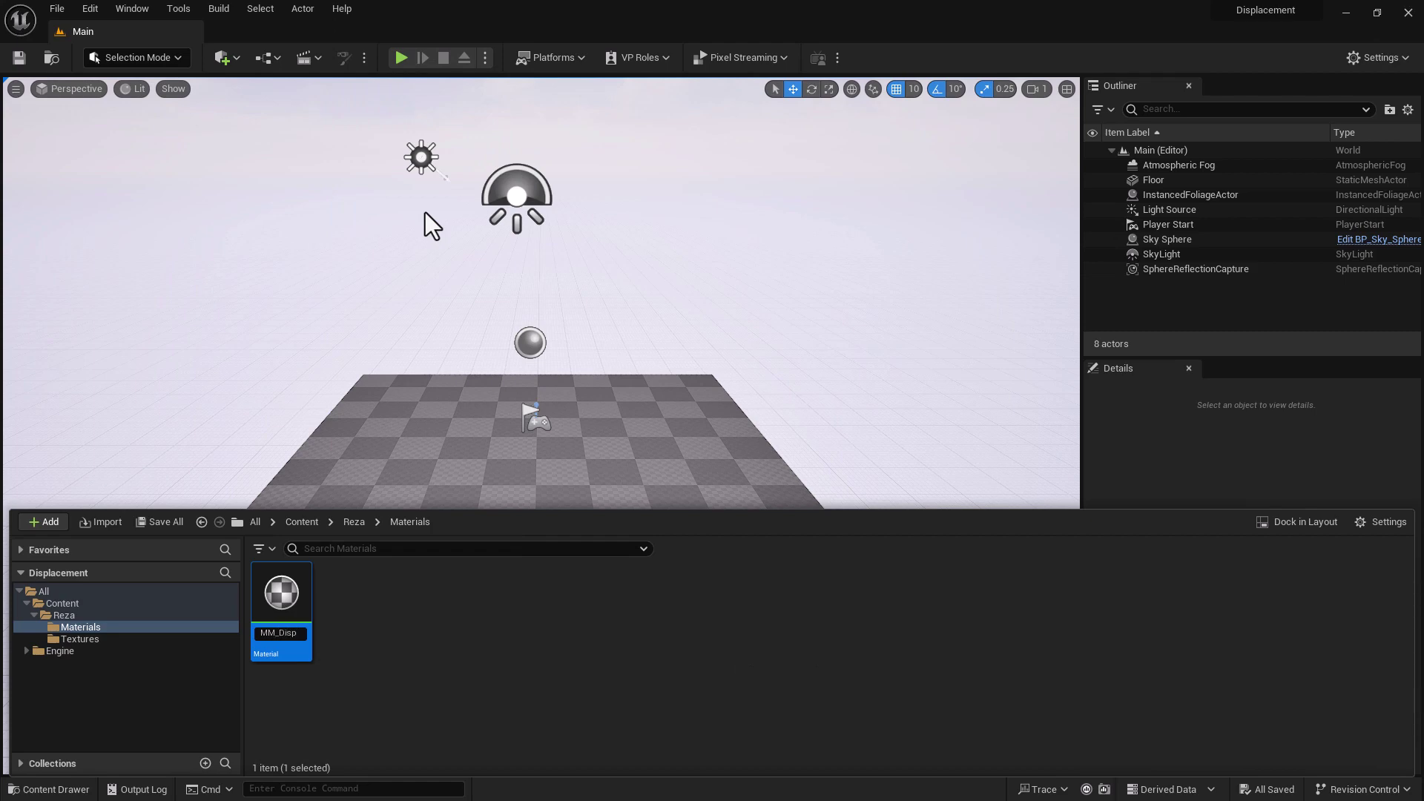
pyautogui.press('Return')
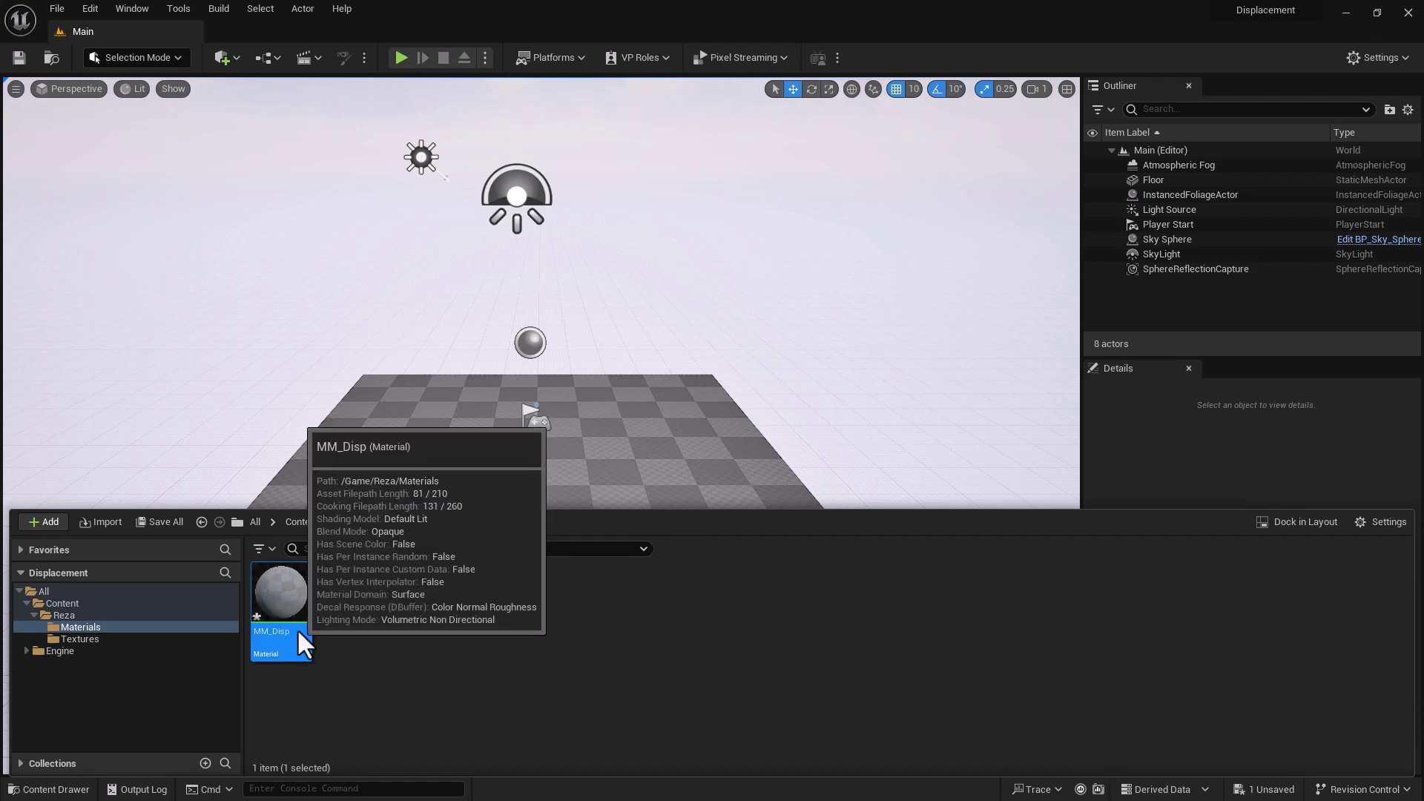
# - Open MM_Disp in the material editor, save it, and return to the Main level
pyautogui.doubleClick(291, 607)
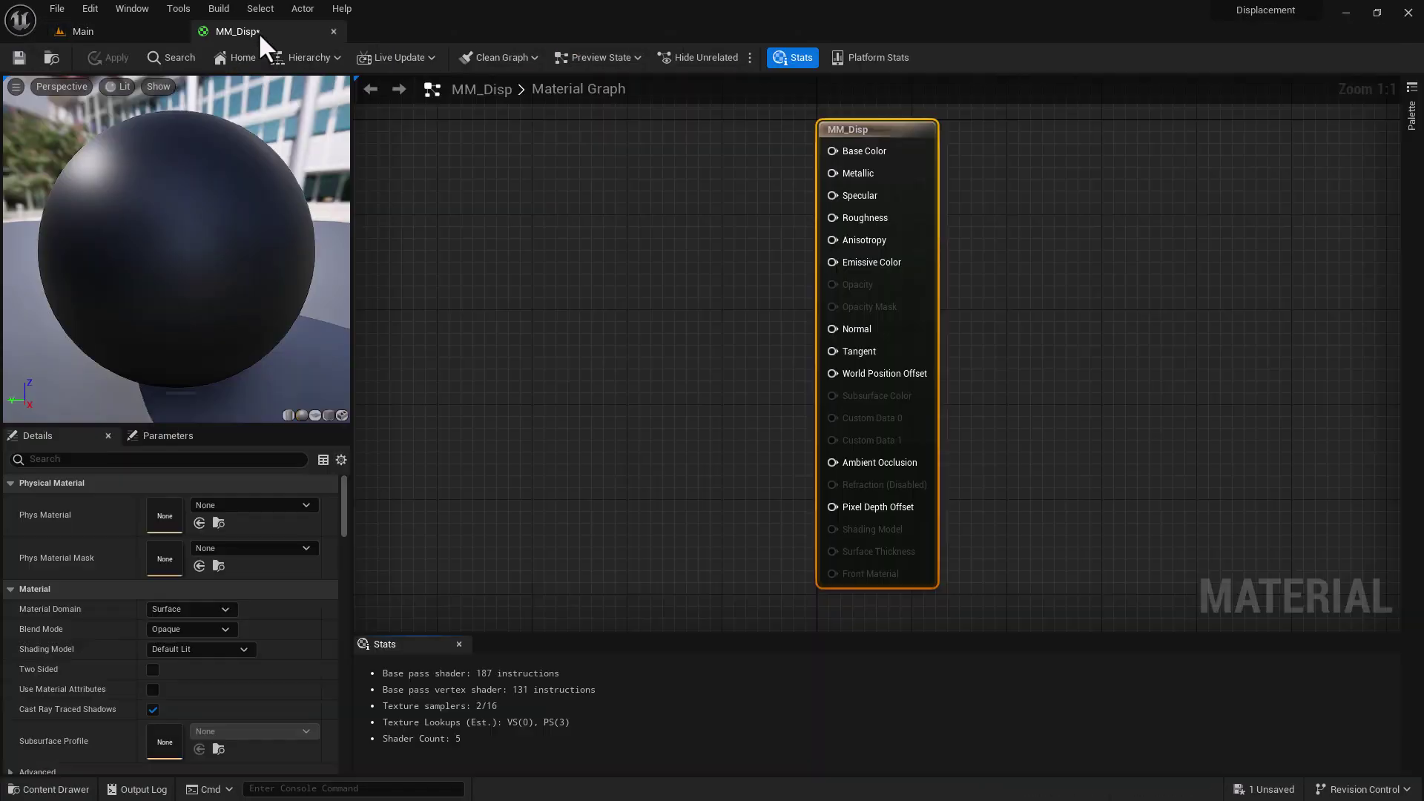
pyautogui.hotkey('ctrl', 's')
pyautogui.click(80, 31)
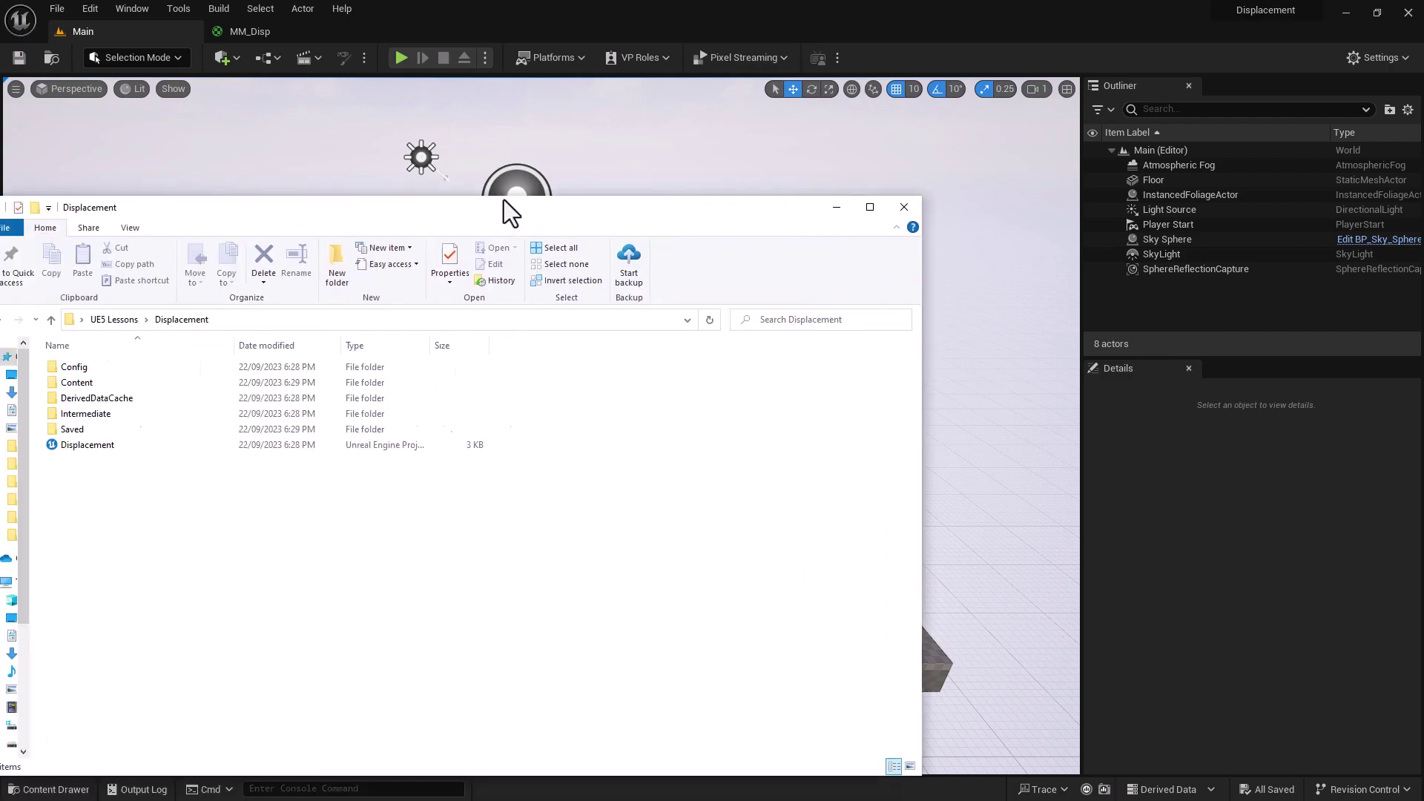
# - Open the DefaultEngine configuration file from the Displacement project's Config folder in Notepad
pyautogui.moveTo(504, 199); pyautogui.dragTo(661, 153)
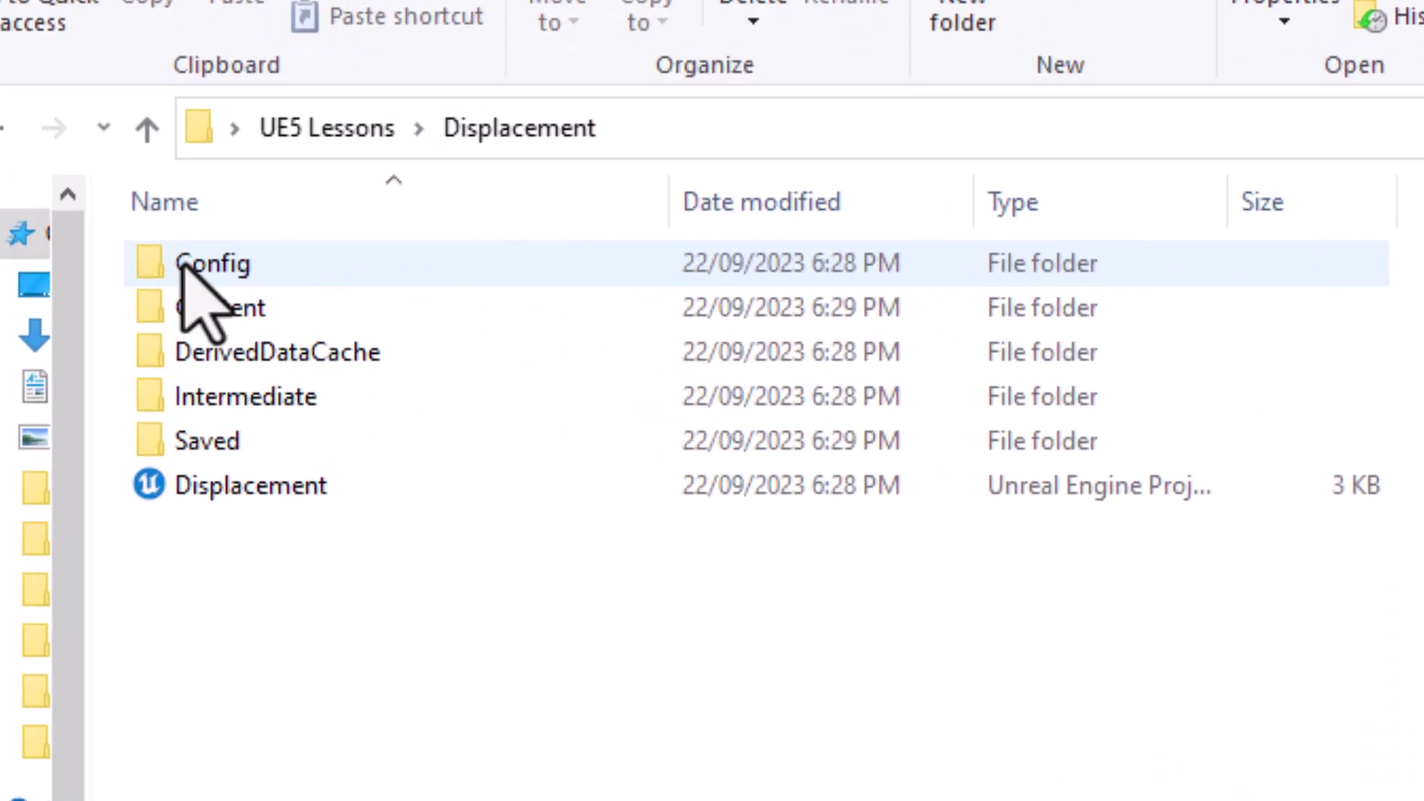
pyautogui.click(181, 265)
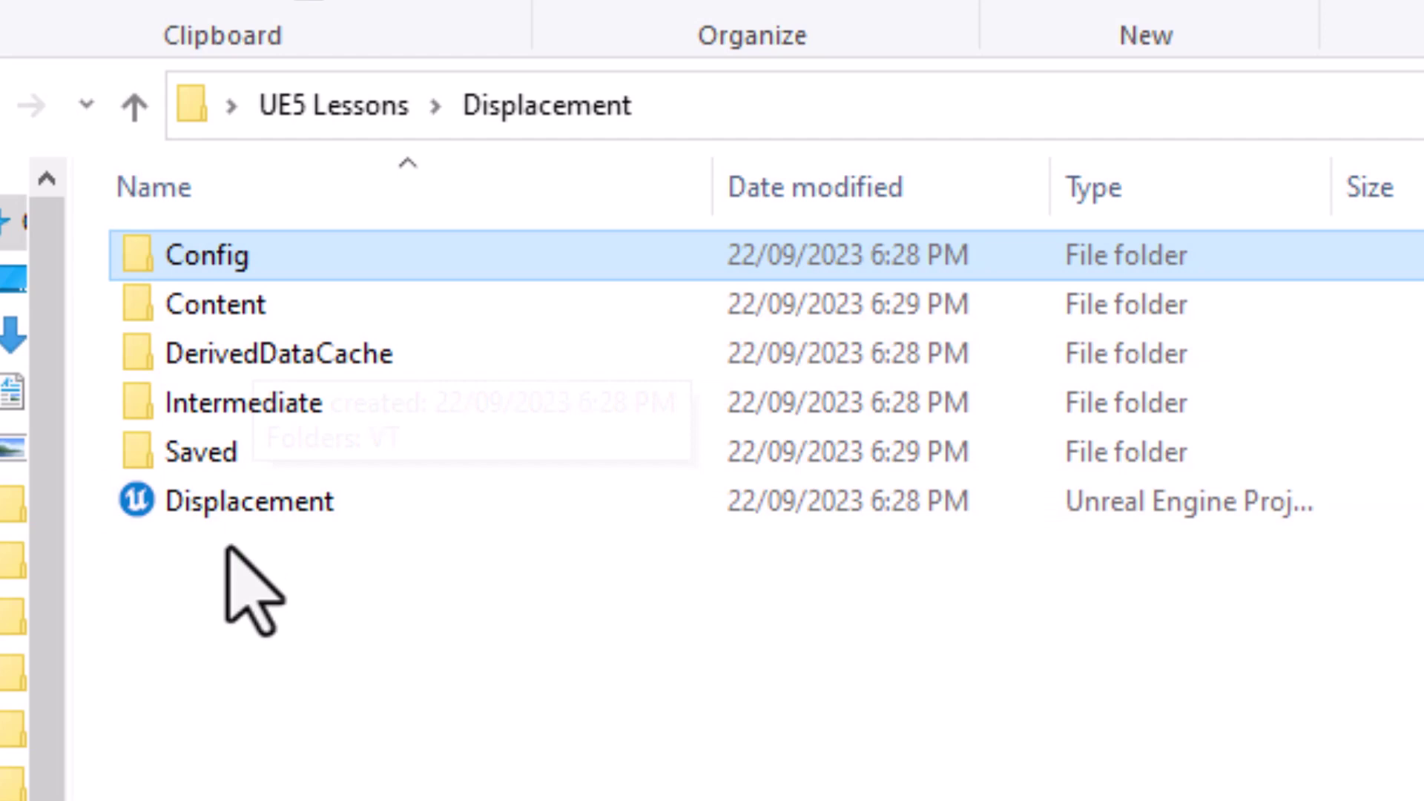
pyautogui.click(254, 260)
pyautogui.press('Escape')
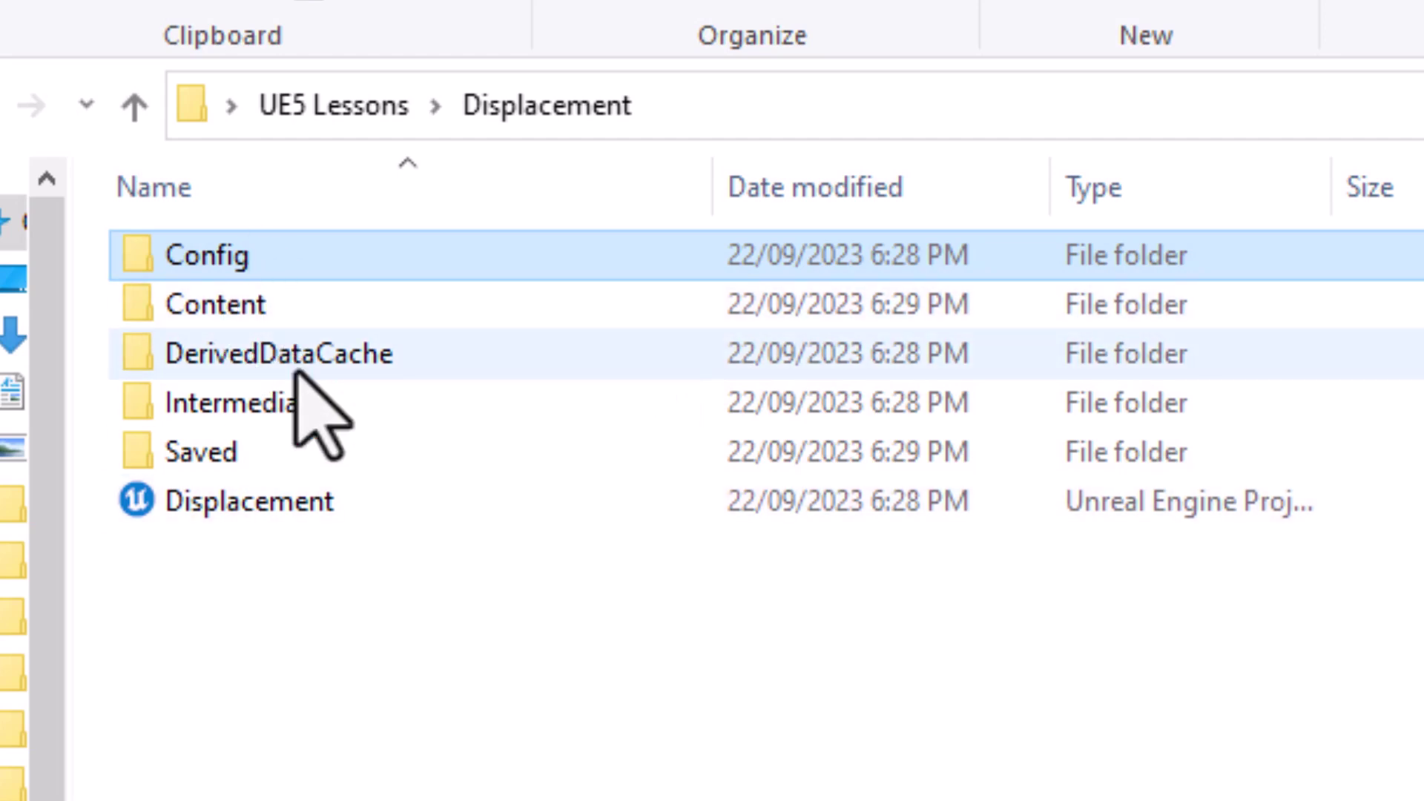
pyautogui.press('Return')
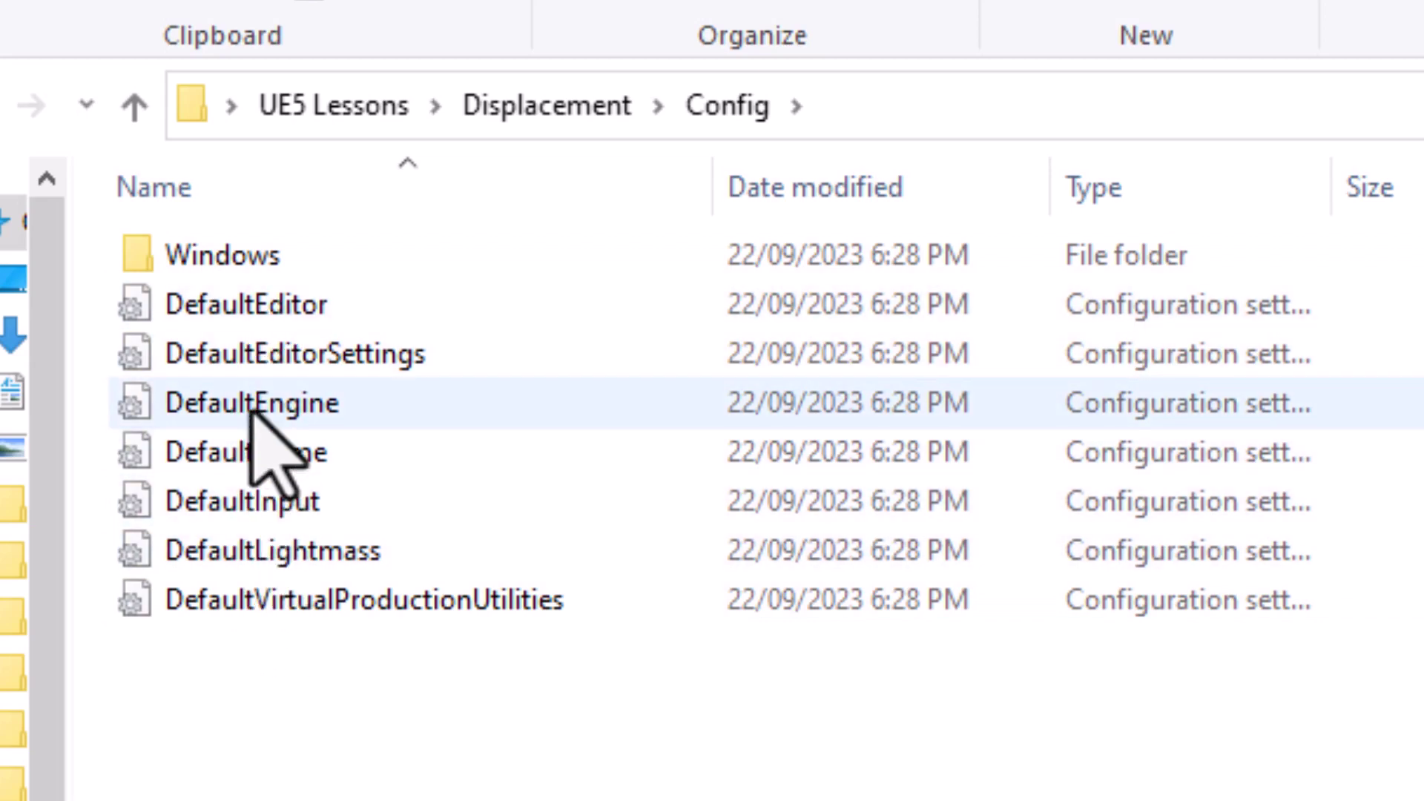
pyautogui.click(251, 408)
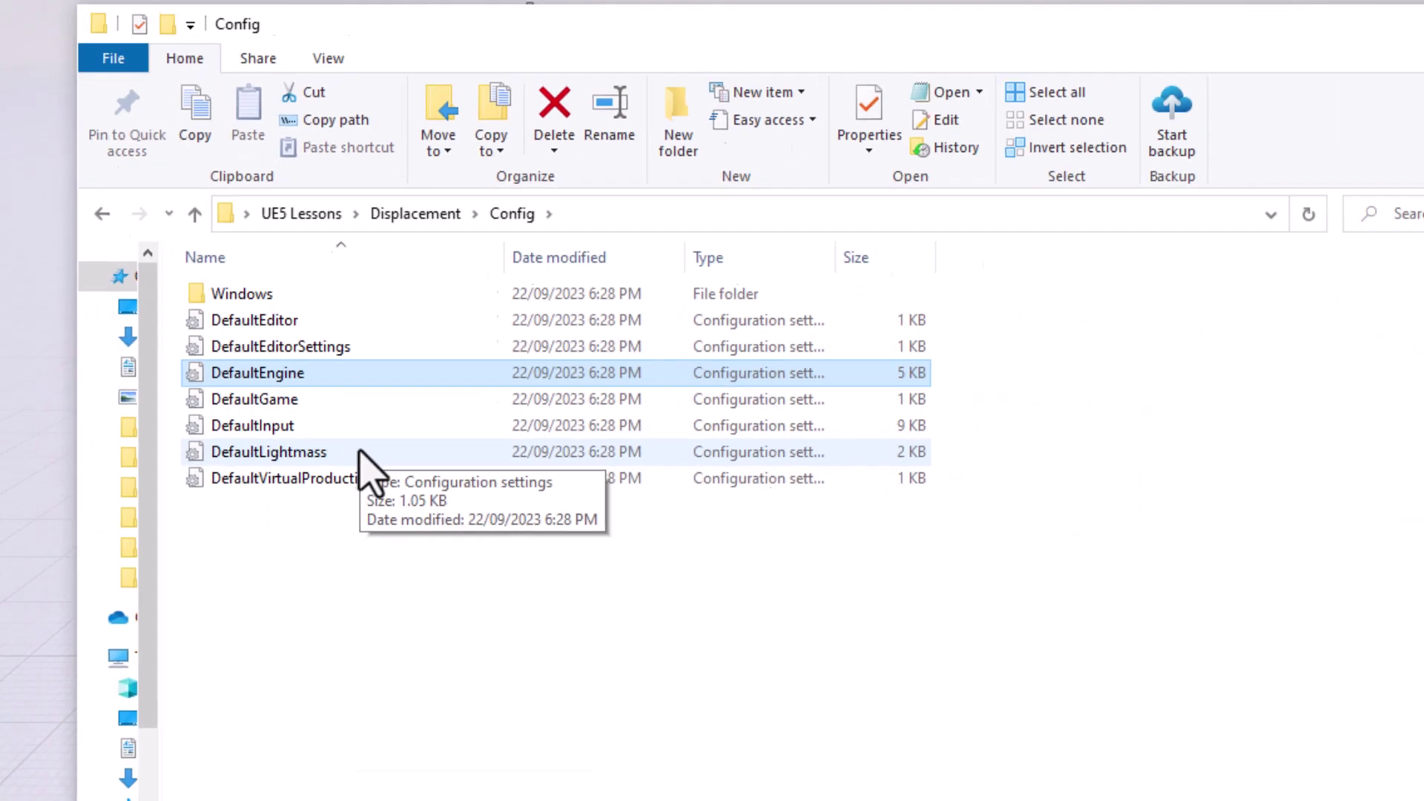
pyautogui.press('Return')
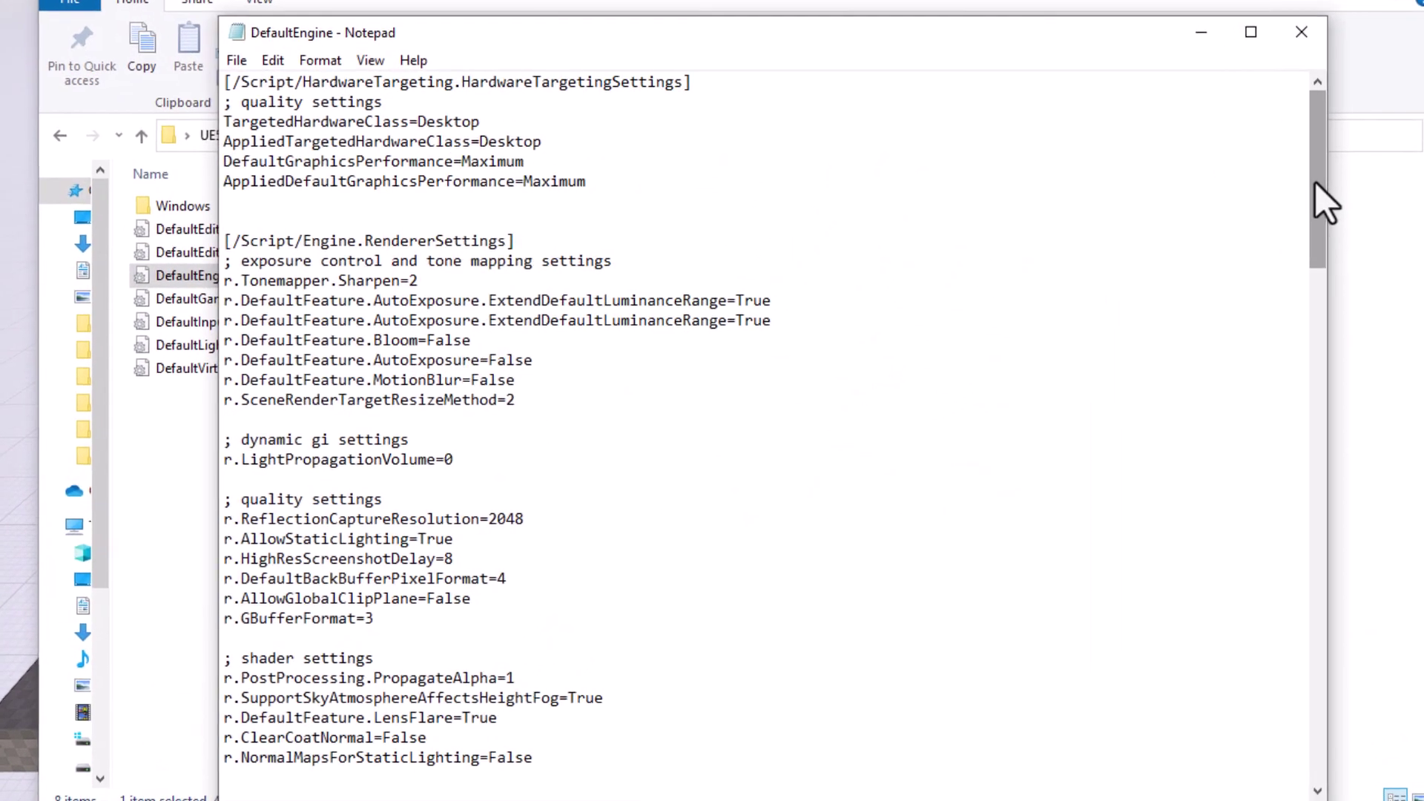
# - Review the DefaultEngine settings, locate the RendererSettings section, and place the text cursor after the r.SceneRenderTargetResizeMethod line
pyautogui.moveTo(1012, 307); pyautogui.dragTo(1014, 412)
pyautogui.moveTo(1325, 355); pyautogui.dragTo(1310, 647)
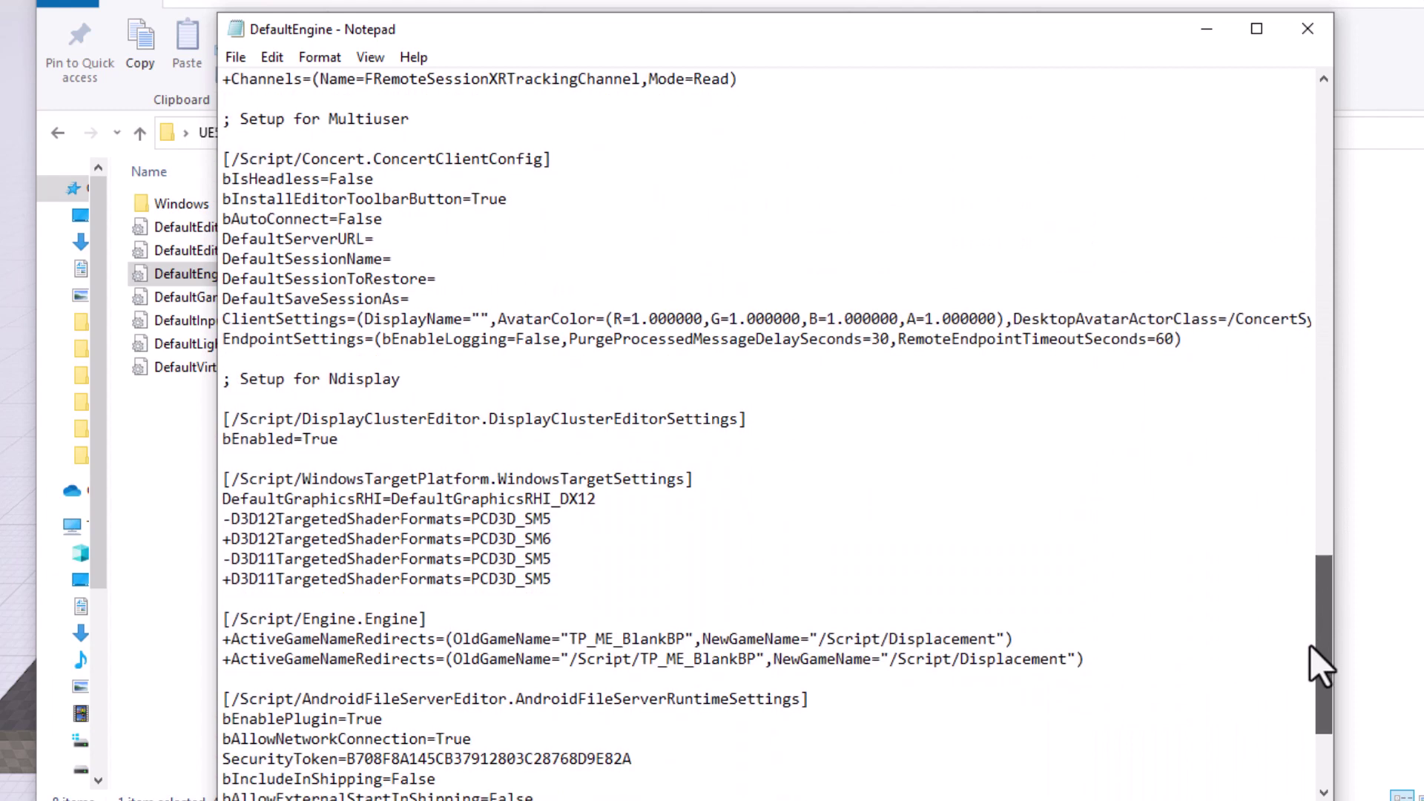
pyautogui.moveTo(1310, 645); pyautogui.dragTo(1306, 166)
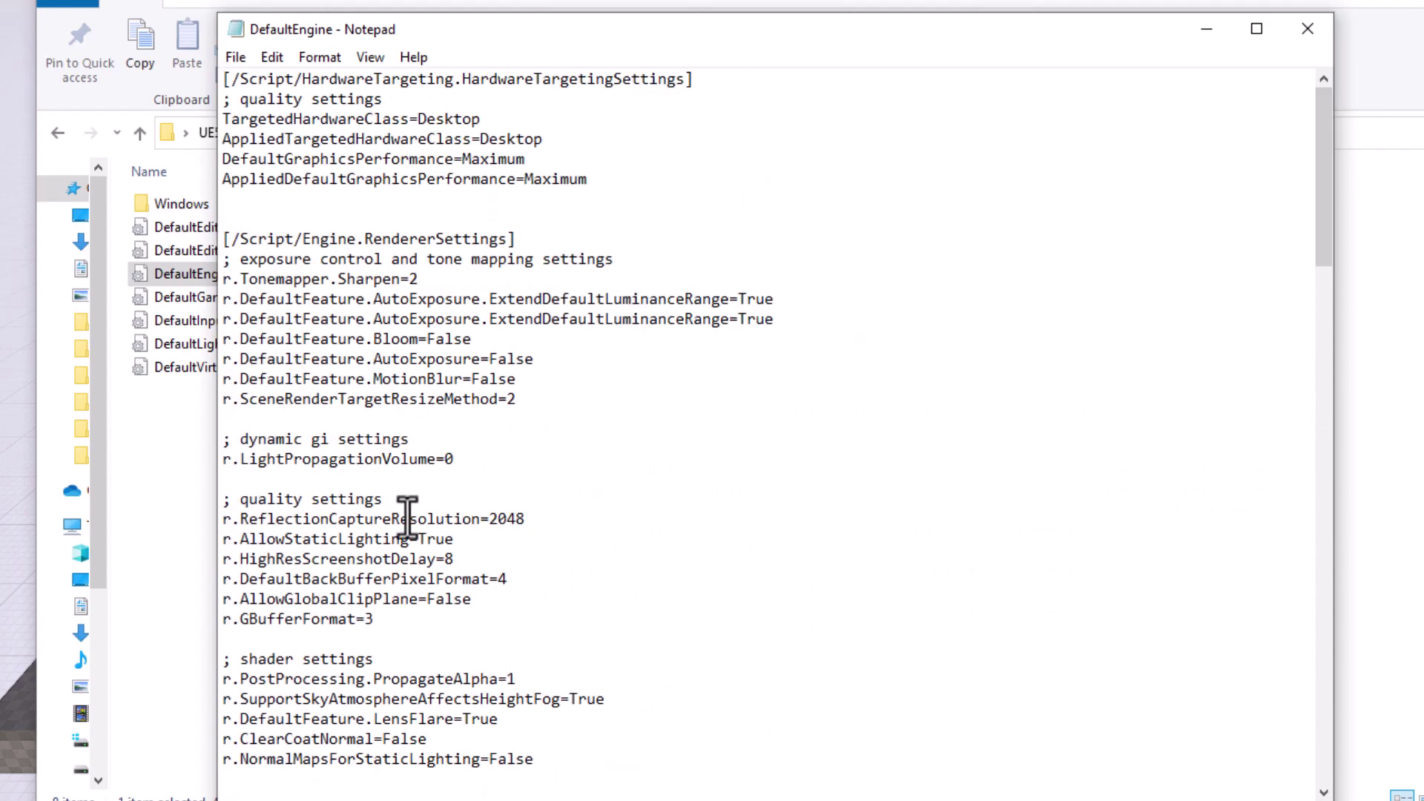
pyautogui.scroll(-10, 403, 524)
pyautogui.scroll(10, 401, 505)
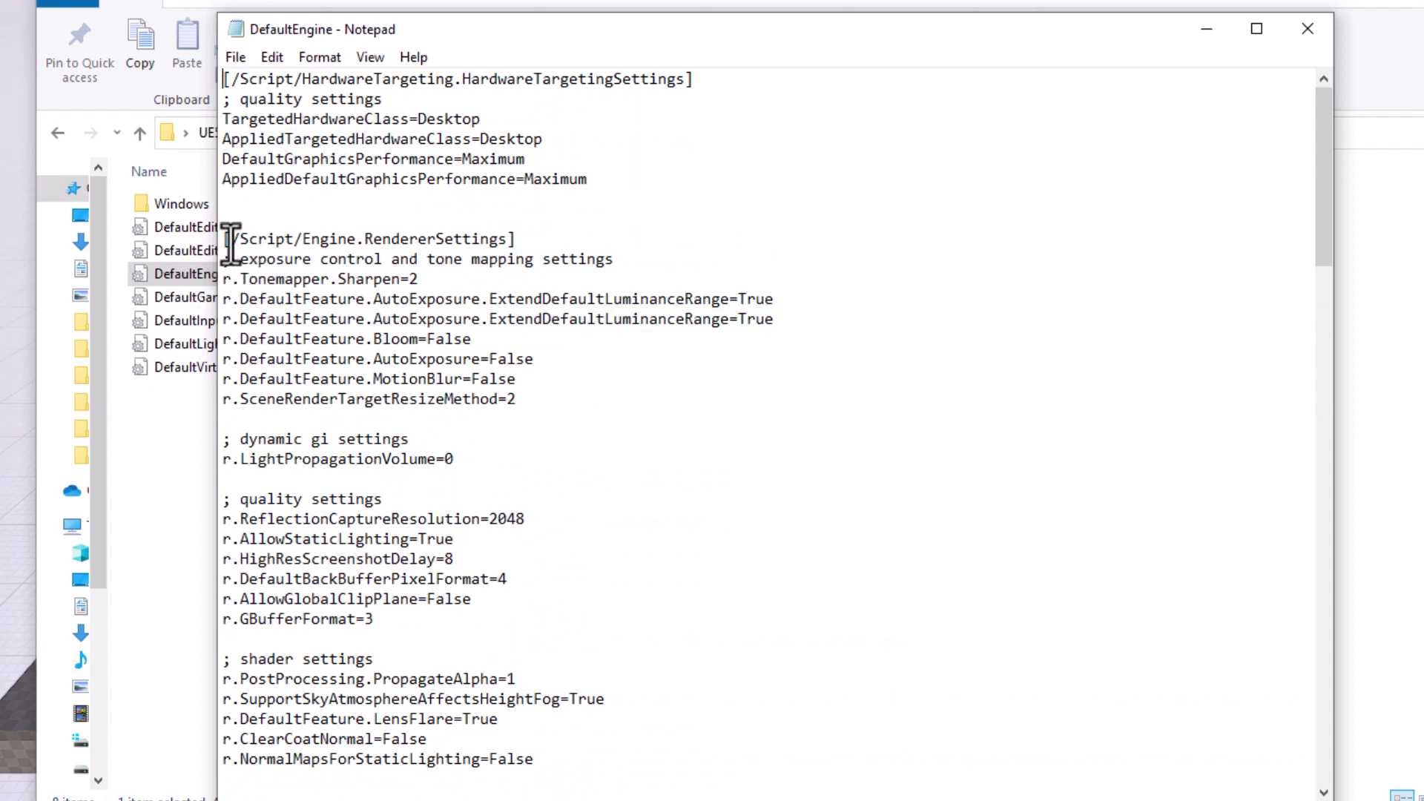
pyautogui.moveTo(227, 241); pyautogui.dragTo(508, 241)
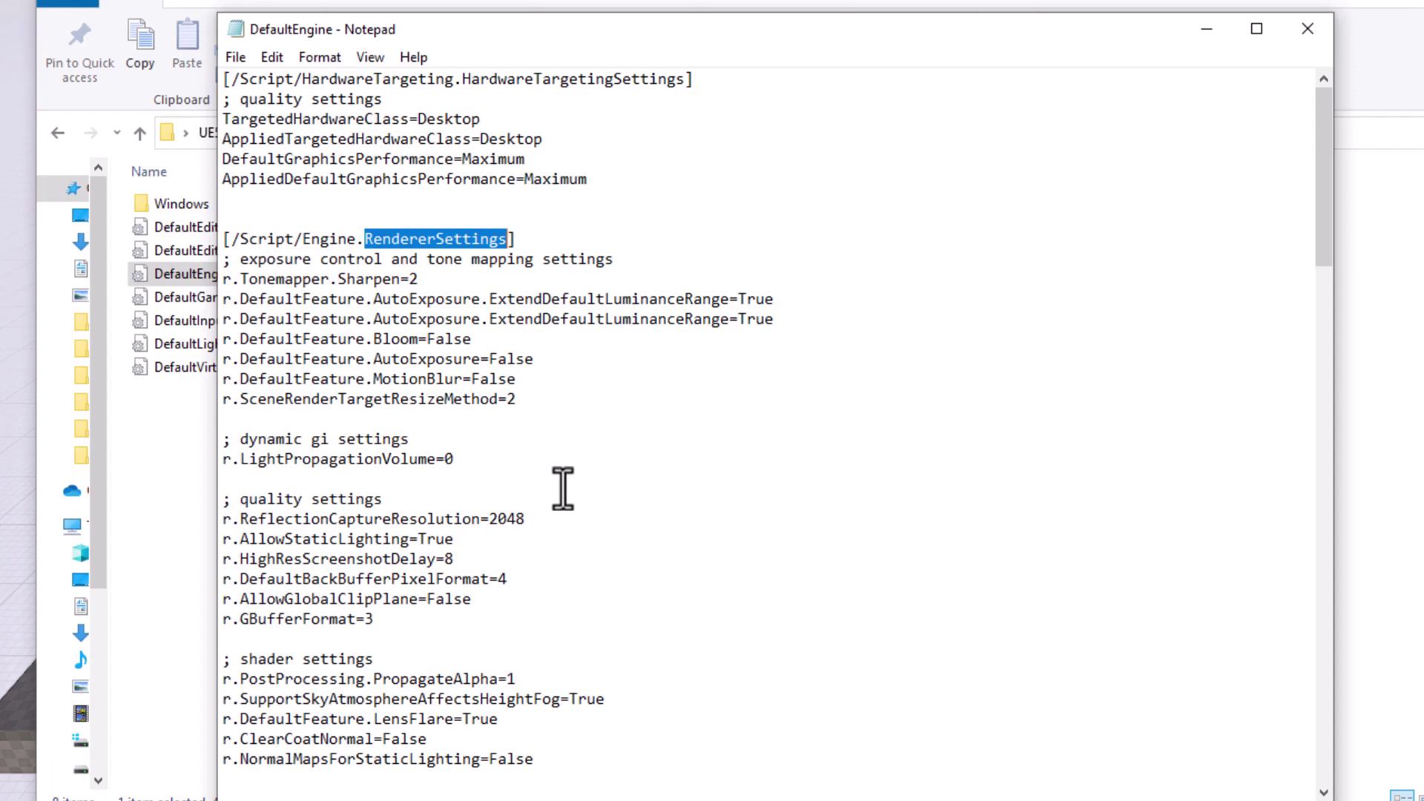
pyautogui.click(512, 397)
pyautogui.press('BackSpace')
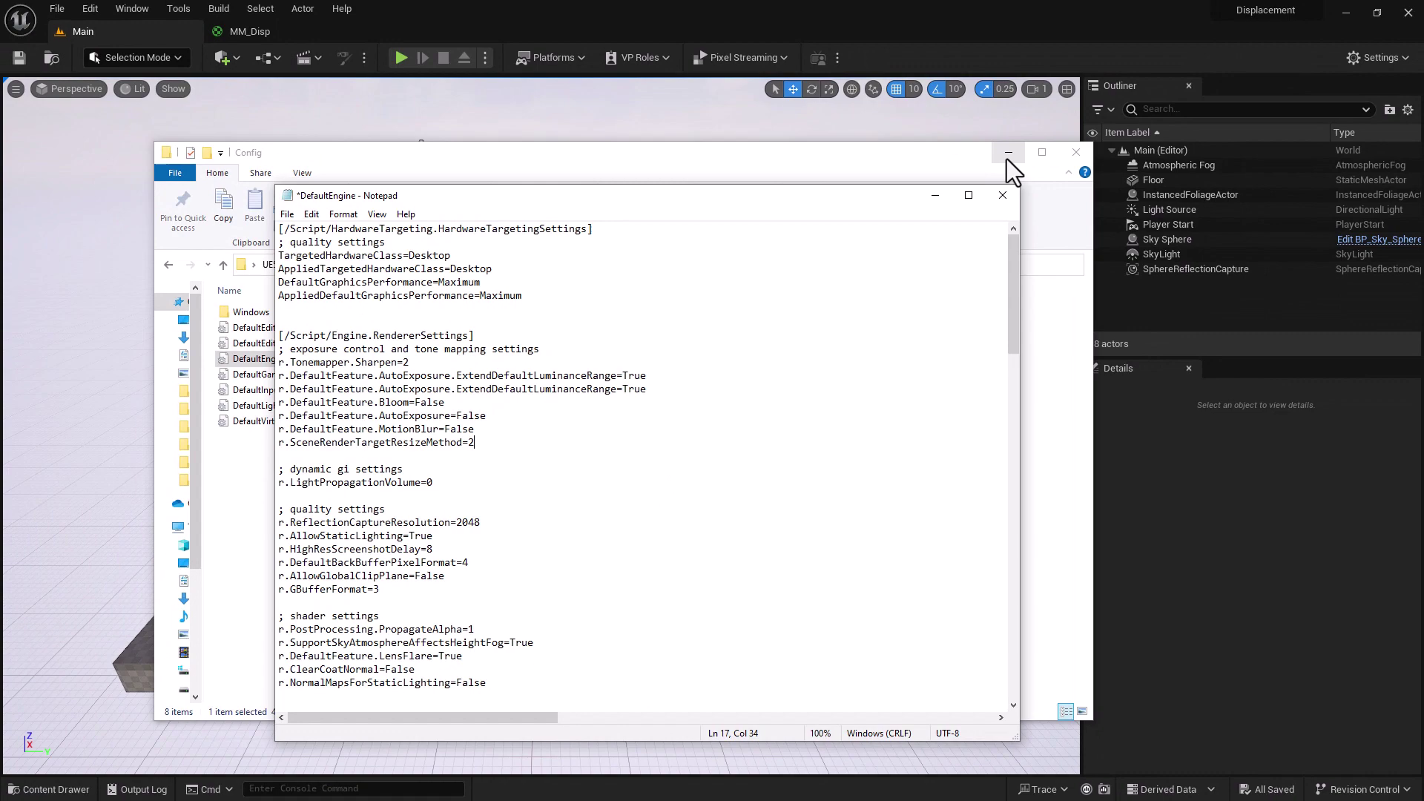
# - Look up the r.Nanite.AllowTessellation console variable in the Unreal editor's console and copy its full name
pyautogui.moveTo(872, 203); pyautogui.dragTo(873, 127)
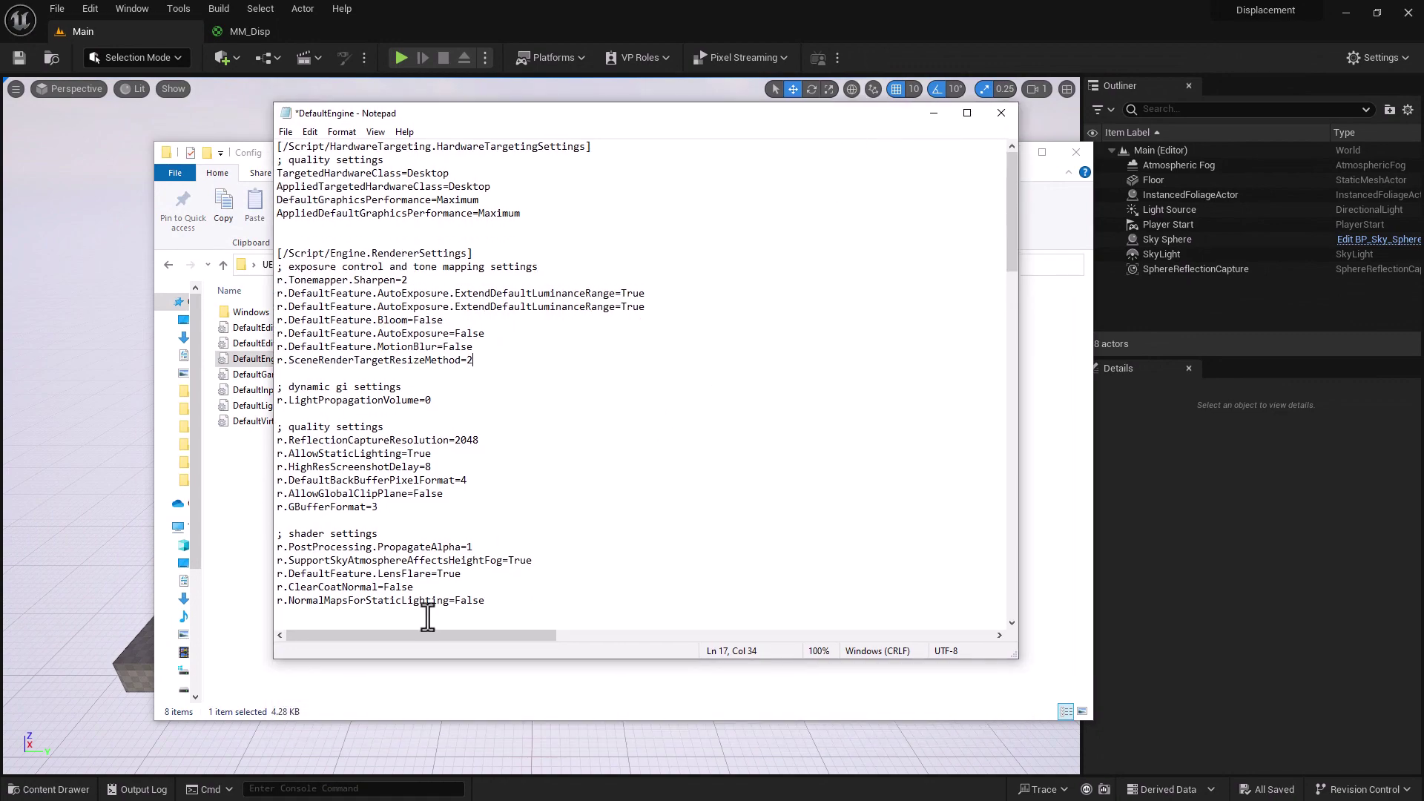
pyautogui.click(317, 788)
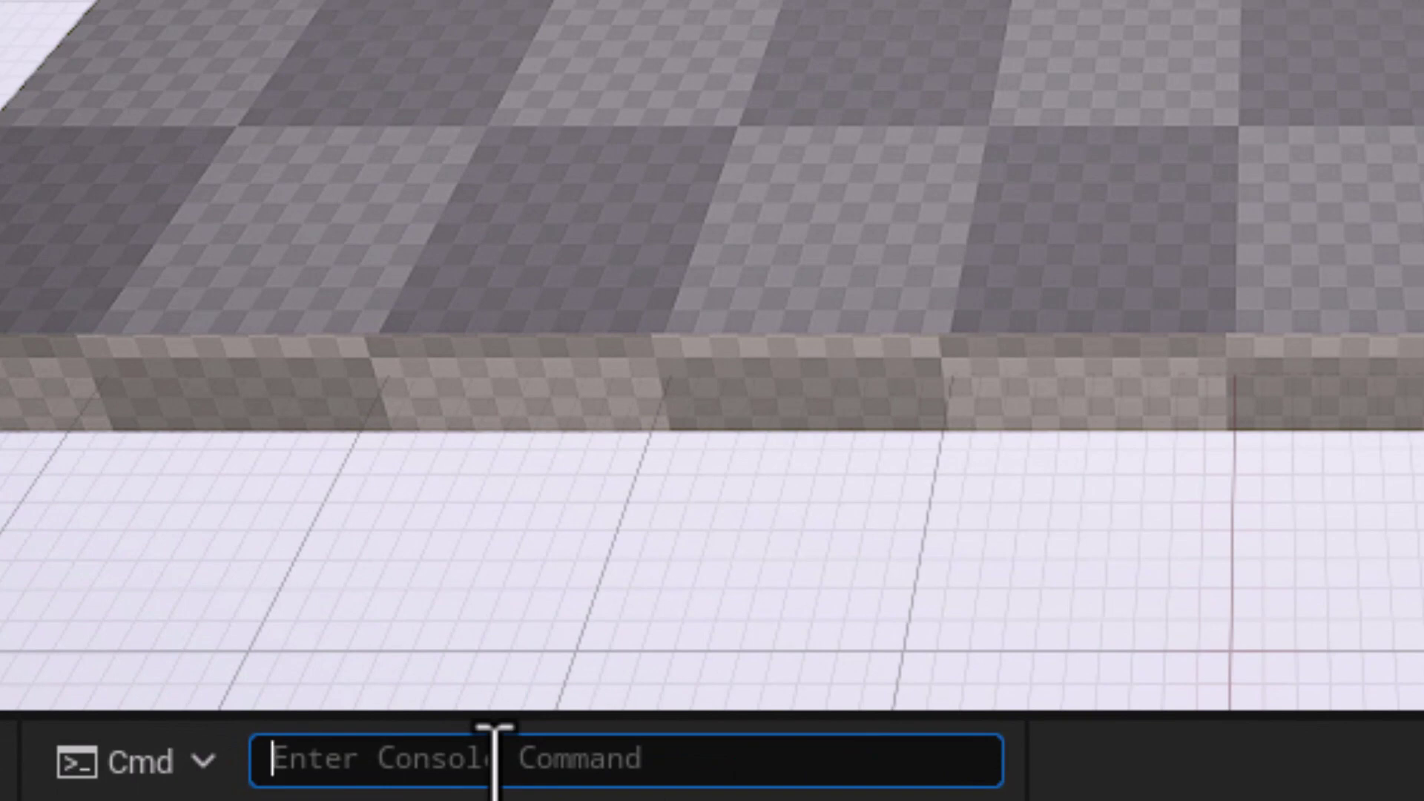
pyautogui.write('r')
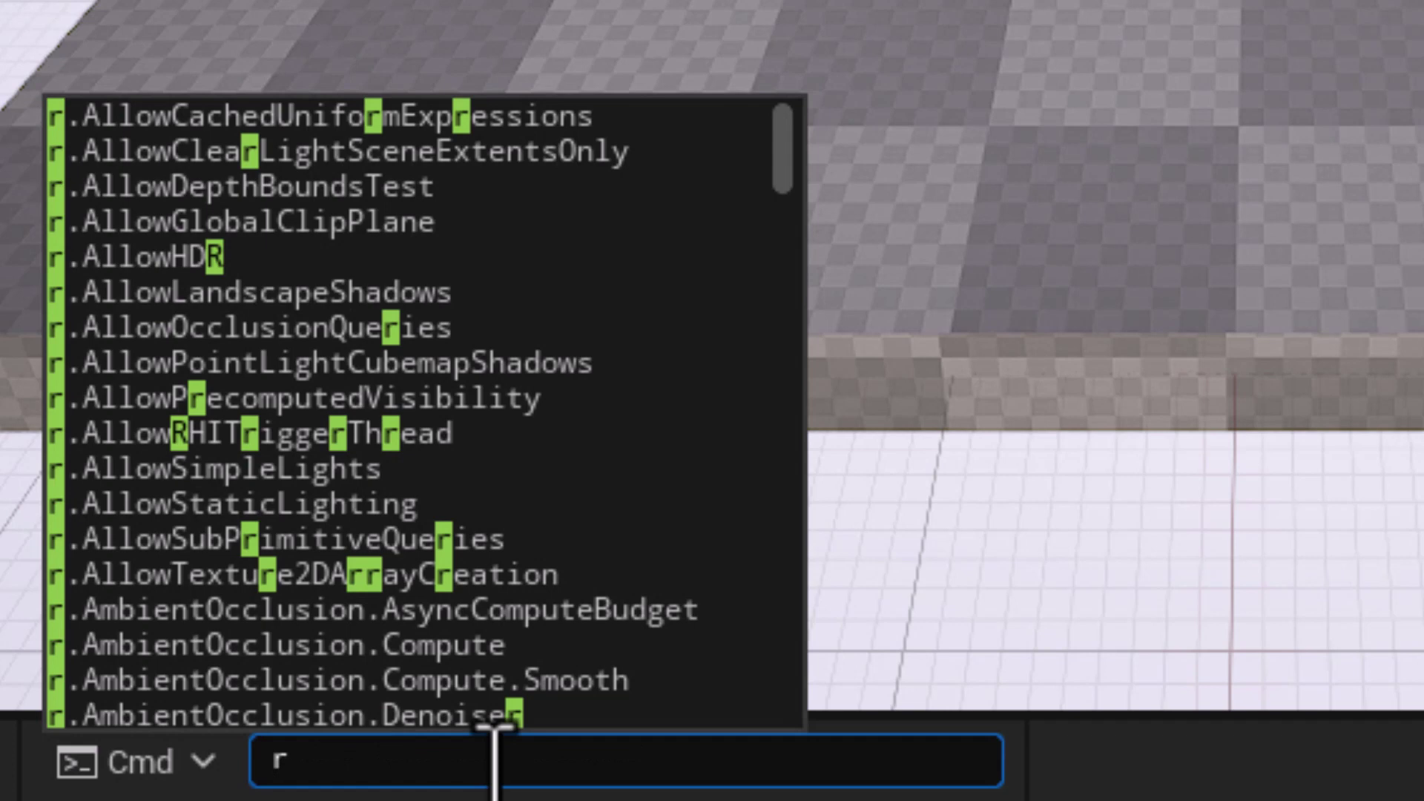
pyautogui.write('.nanite')
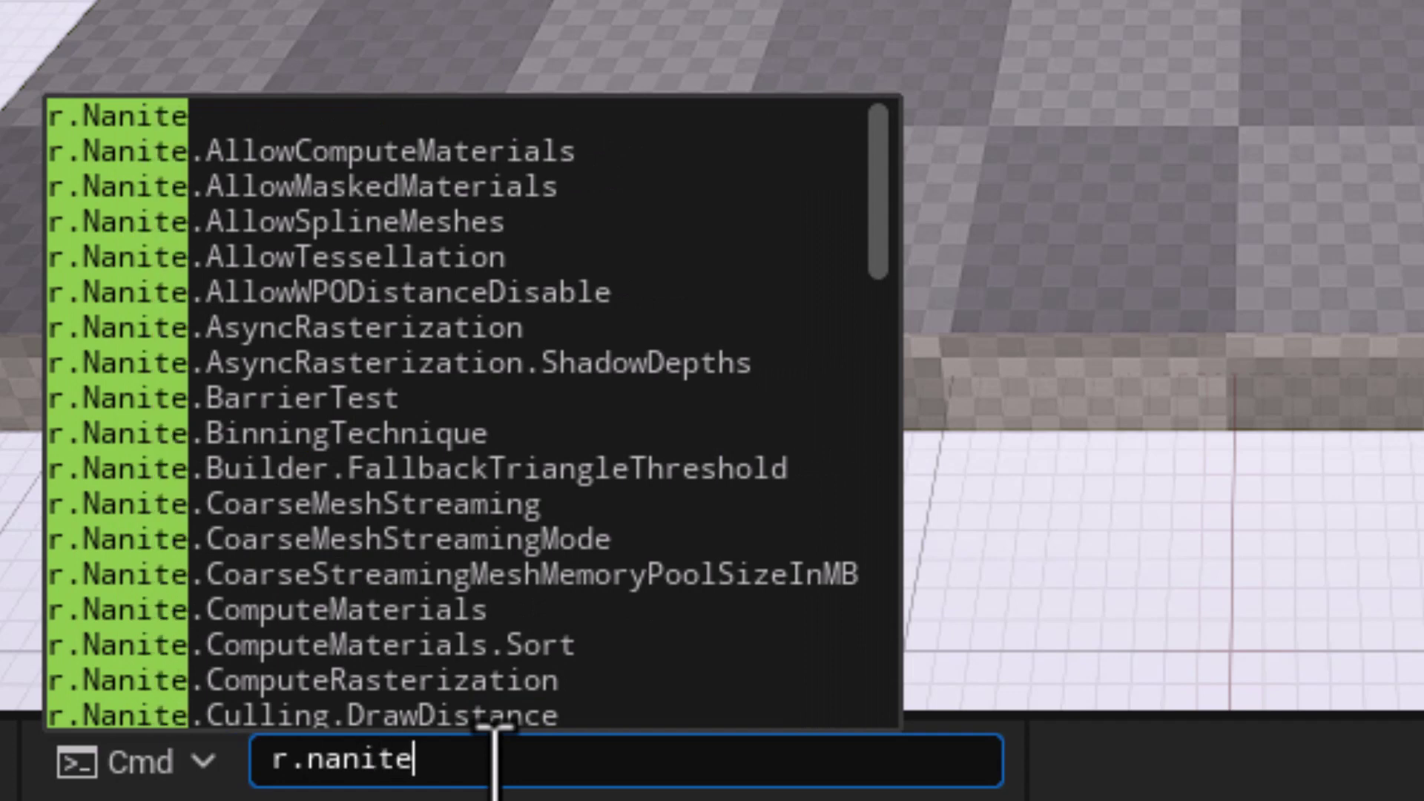
pyautogui.write('.Allow')
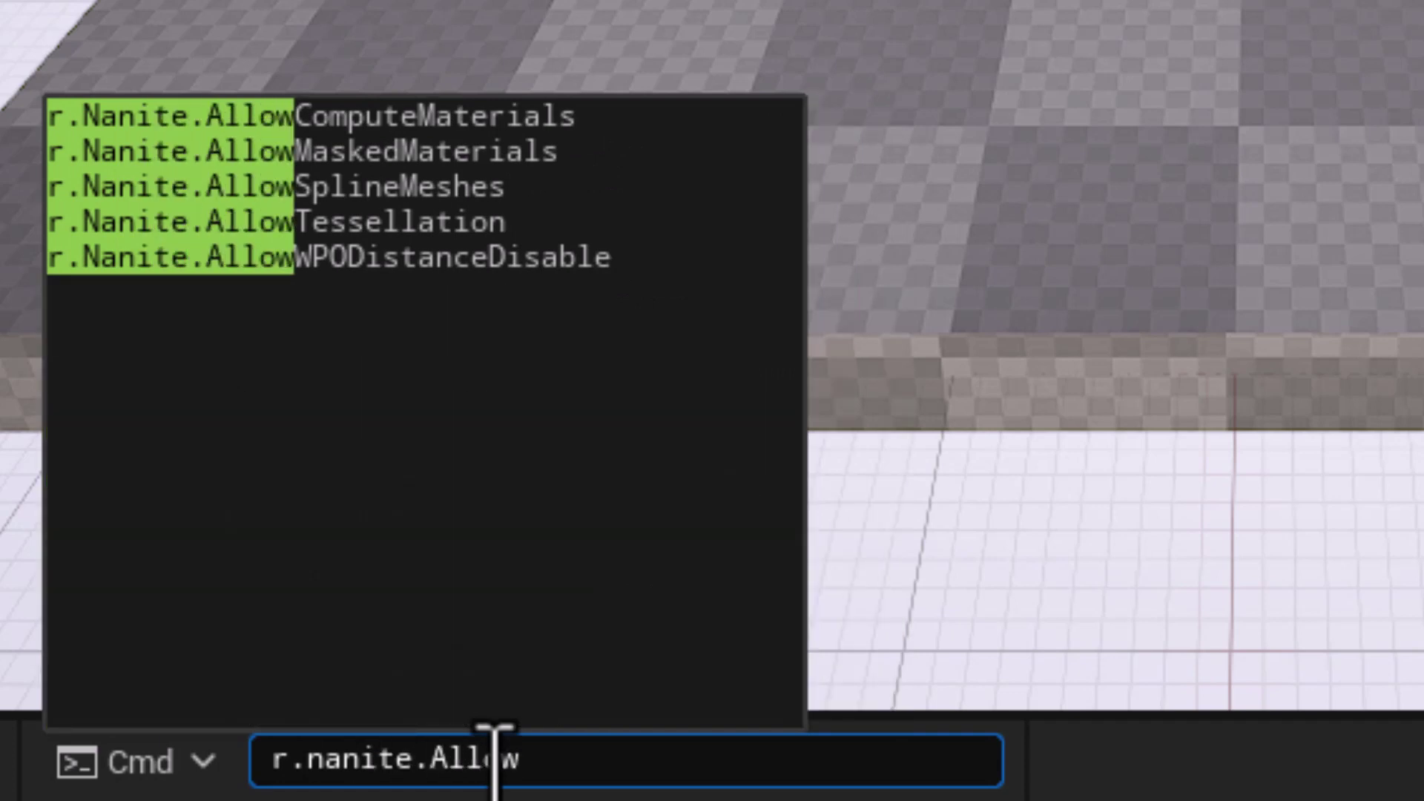
pyautogui.write('Tessela')
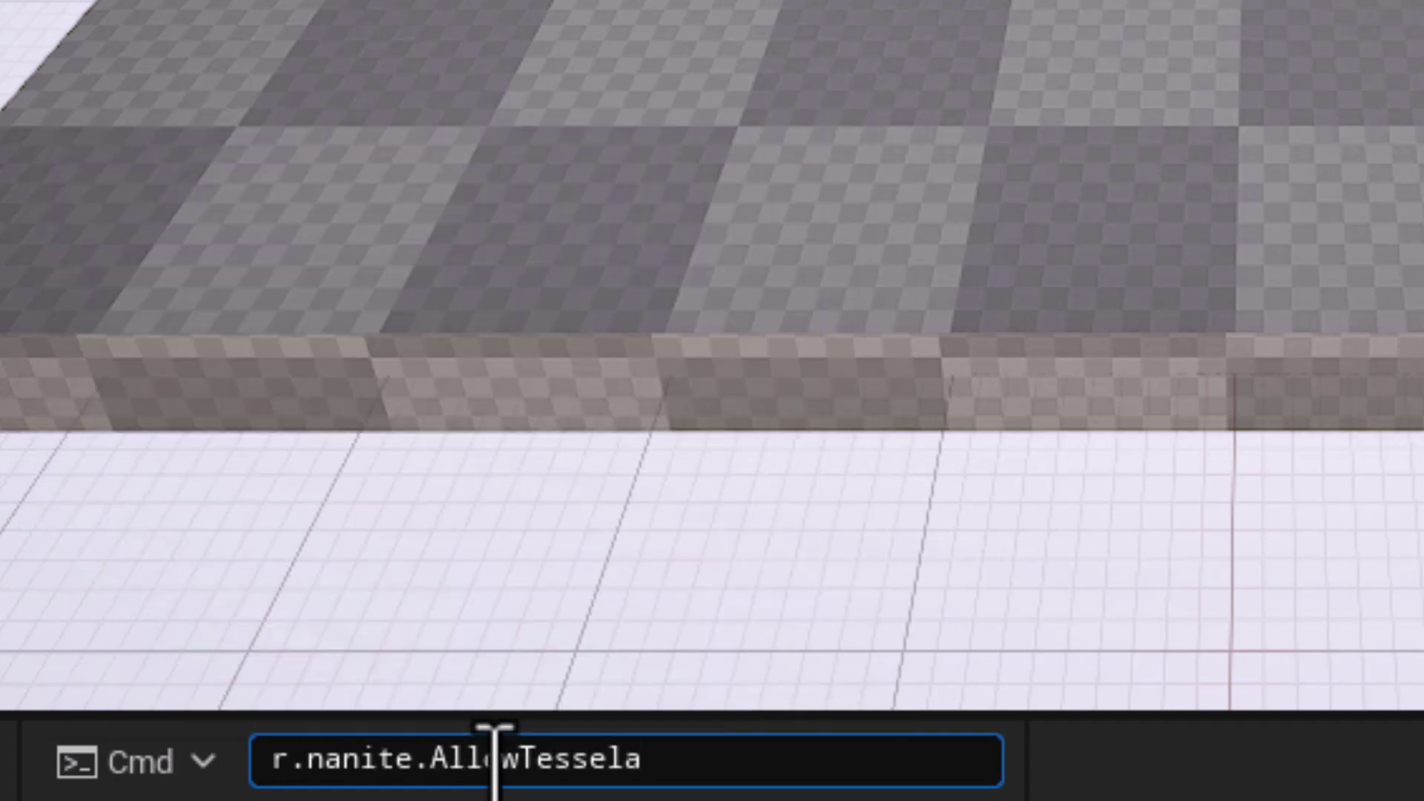
pyautogui.press('BackSpace')
pyautogui.press('Tab')
pyautogui.hotkey('shift', 'Home')
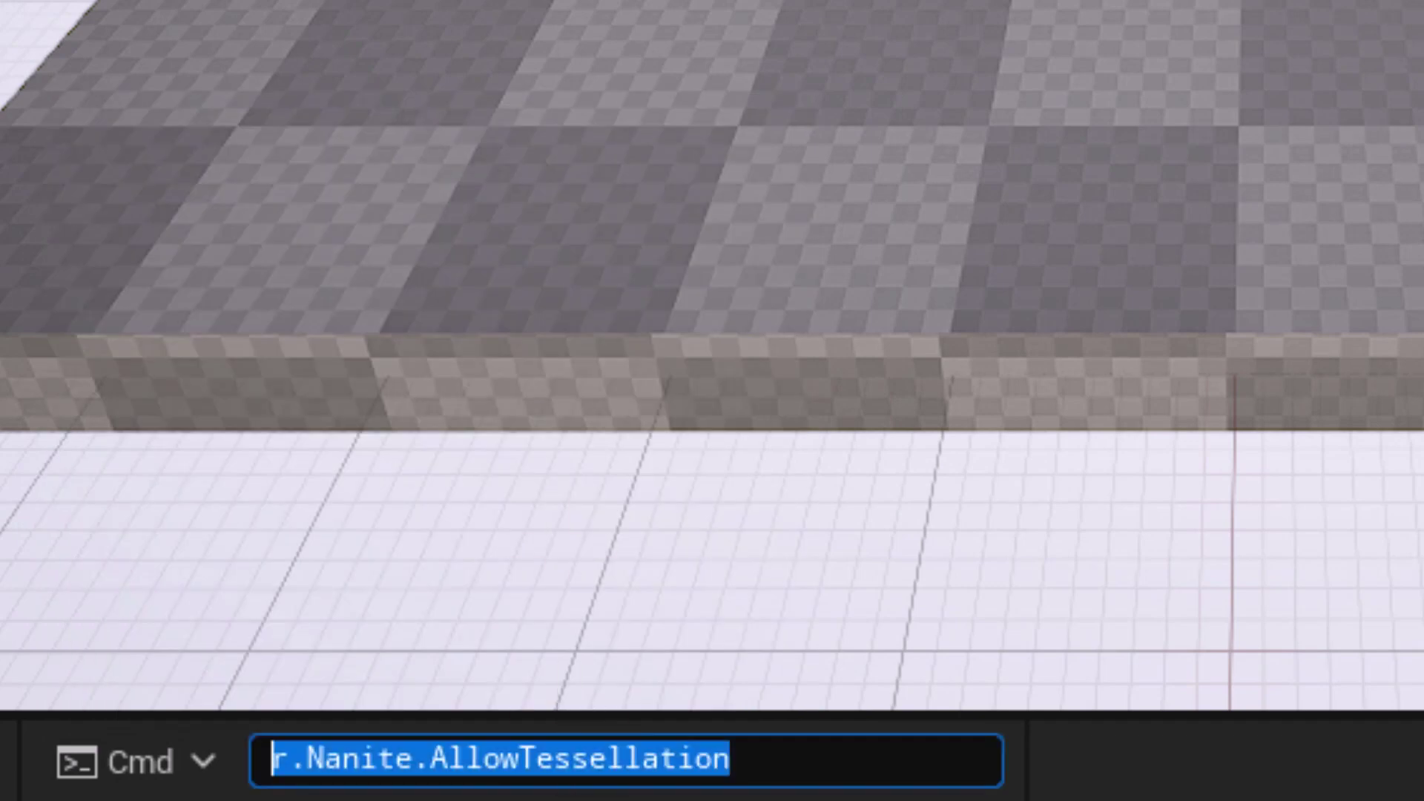
pyautogui.rightClick(423, 754)
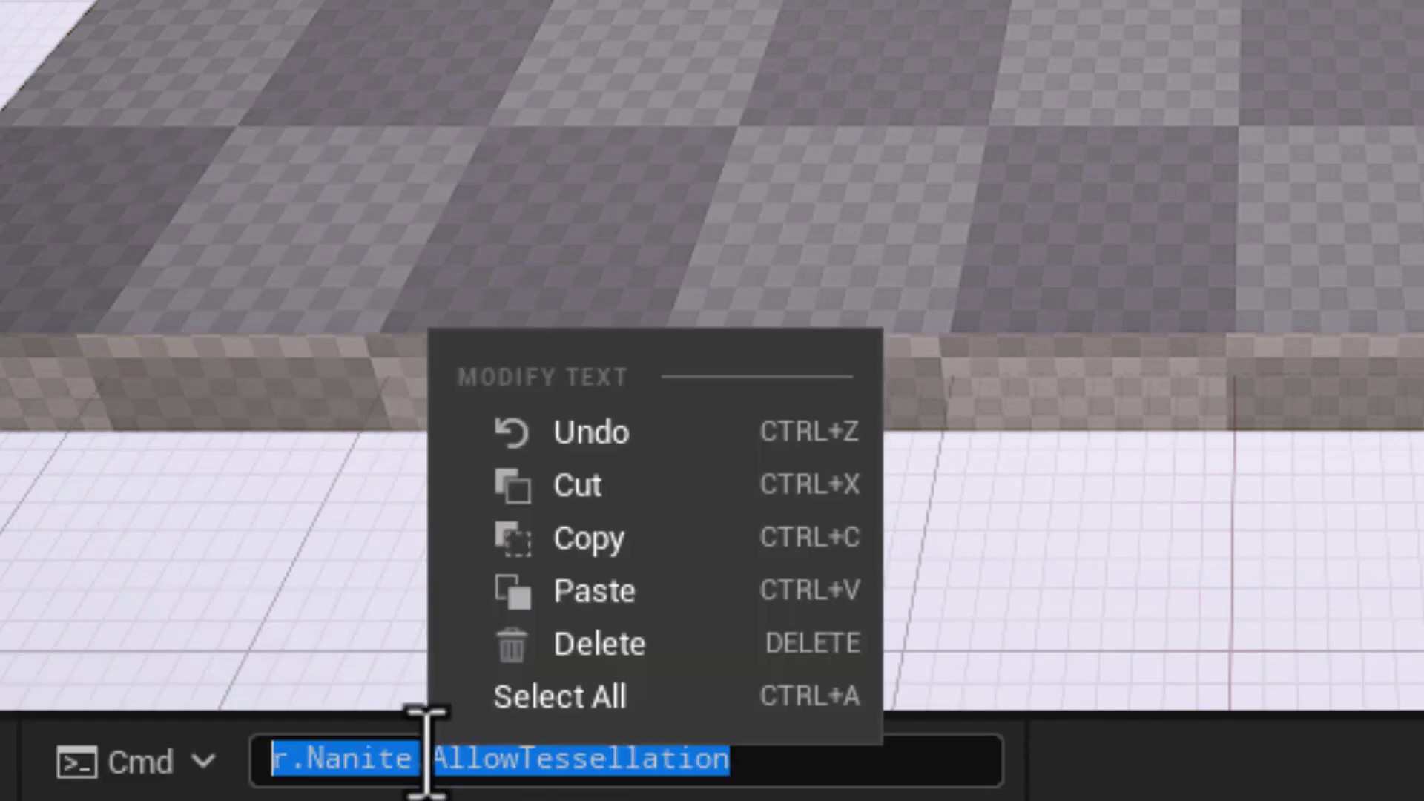
pyautogui.click(575, 535)
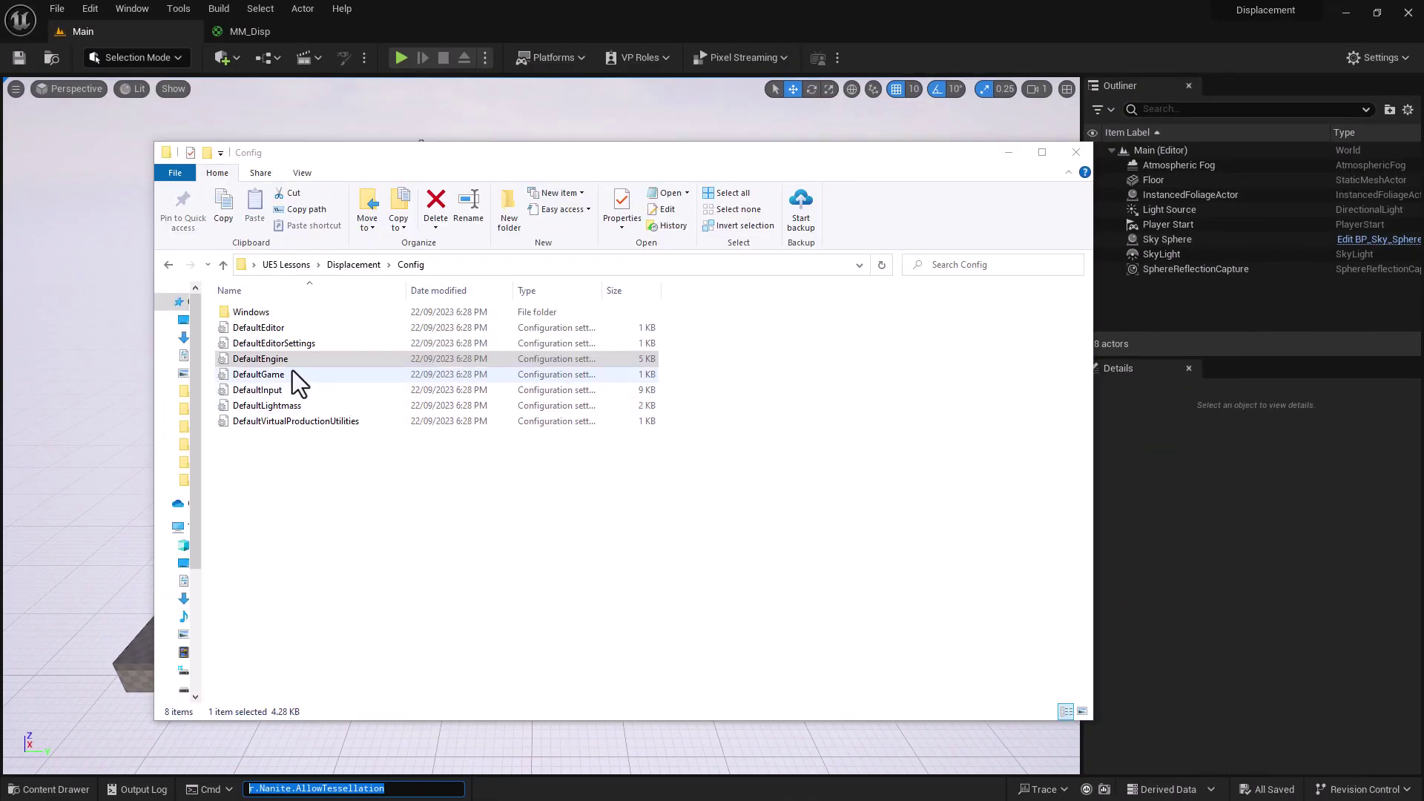
# - Reopen the DefaultEngine configuration file in Notepad and add r.Nanite.AllowTessellation=1 on a new line below r.SceneRenderTargetResizeMethod=2
pyautogui.doubleClick(353, 360)
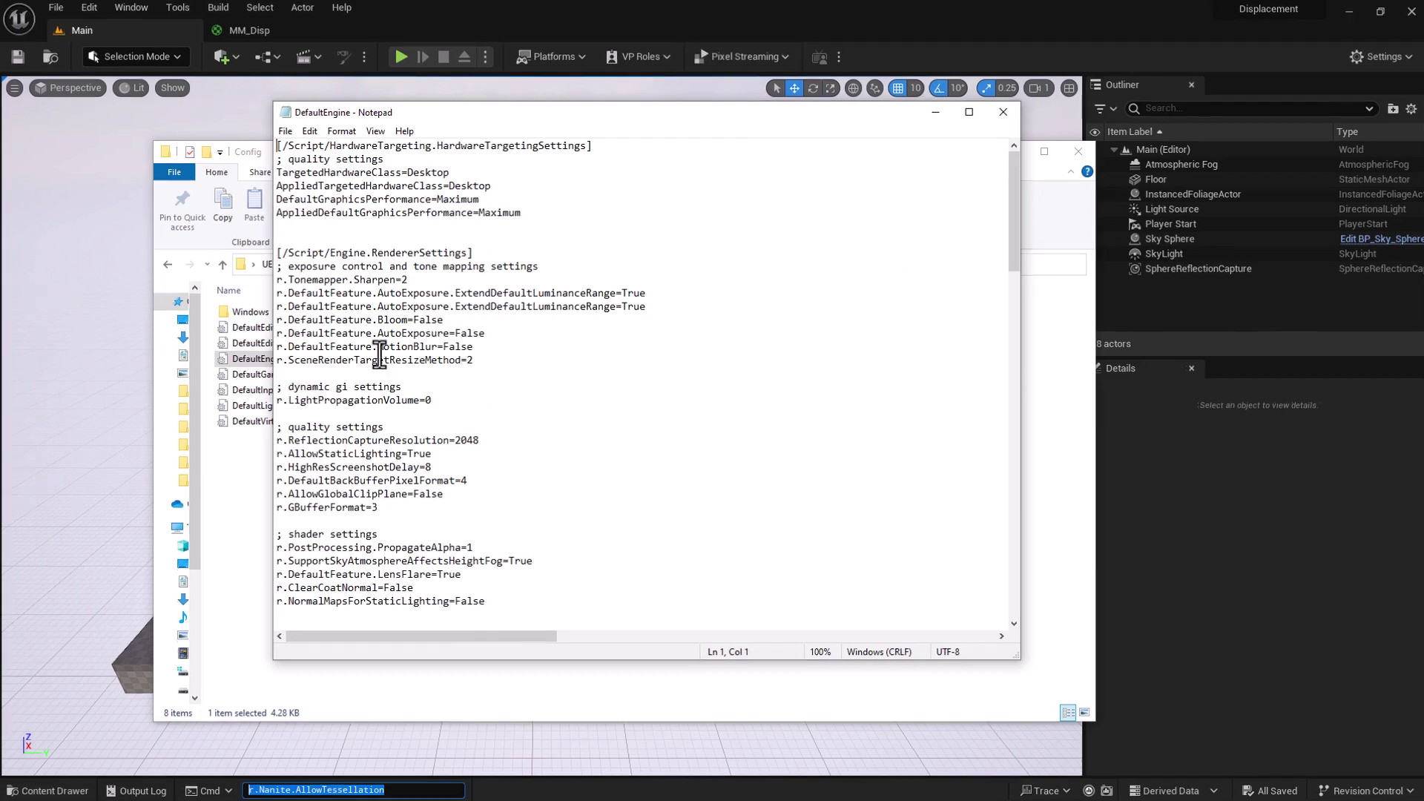
pyautogui.click(482, 359)
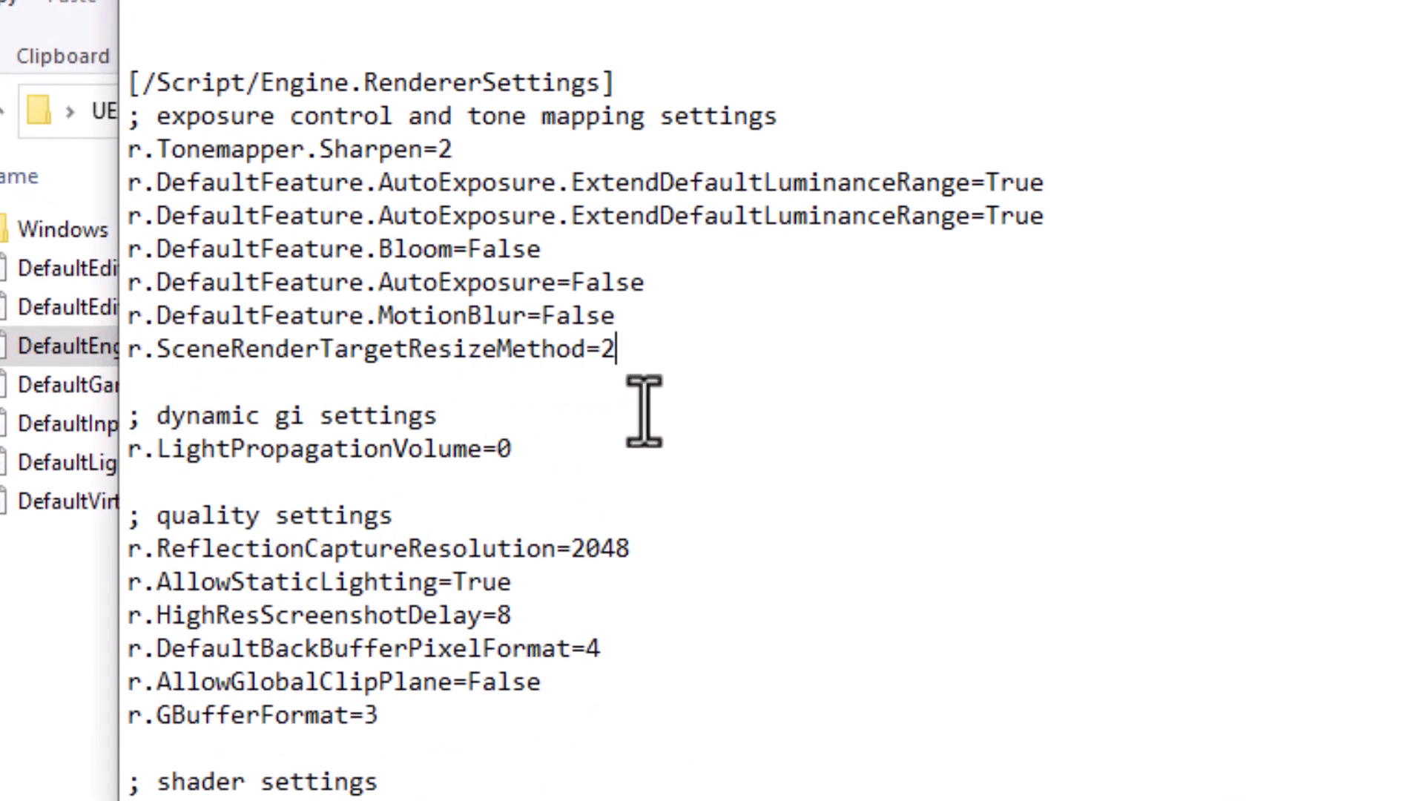
pyautogui.press('Return')
pyautogui.write('r.Nanite.AllowTessellation')
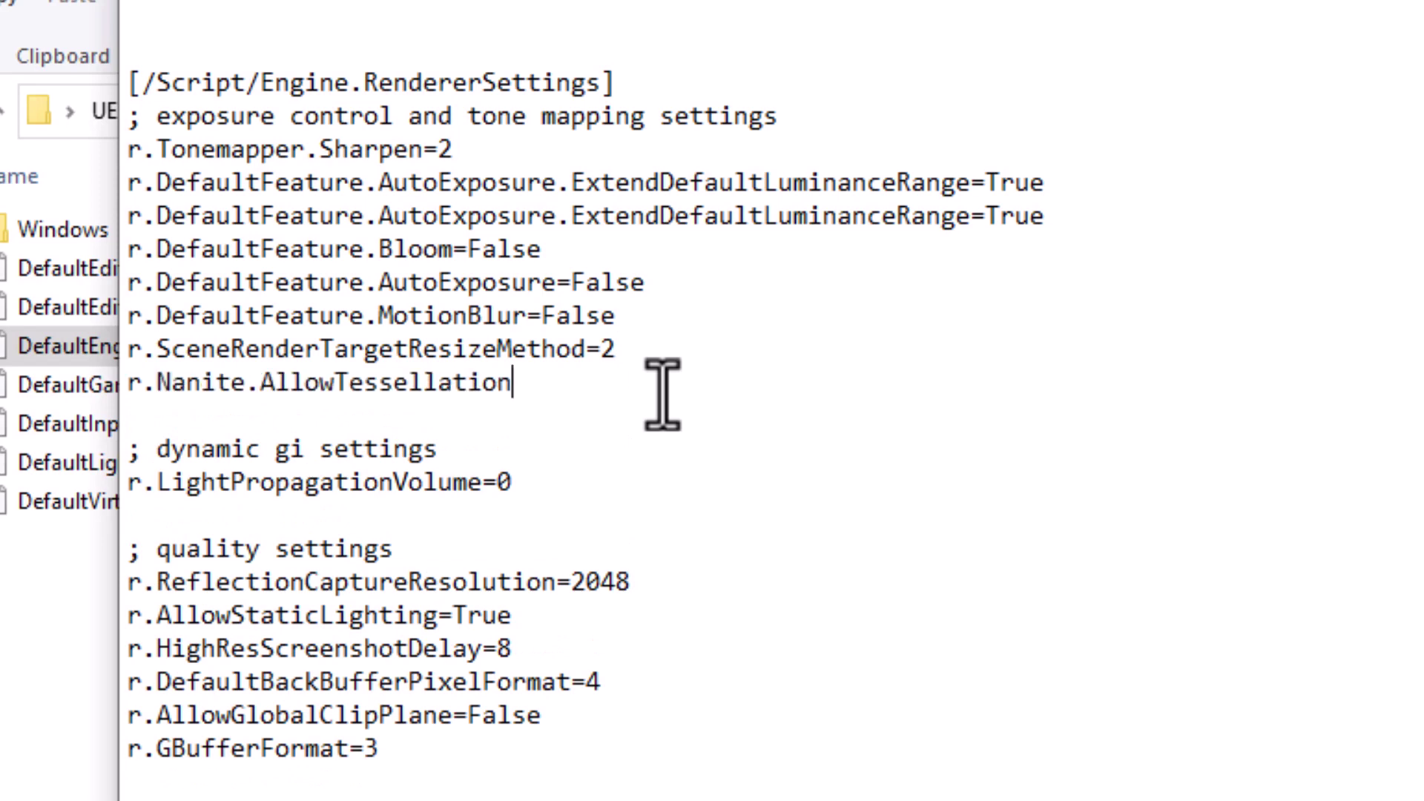
pyautogui.write('=1')
pyautogui.moveTo(499, 390); pyautogui.dragTo(331, 400)
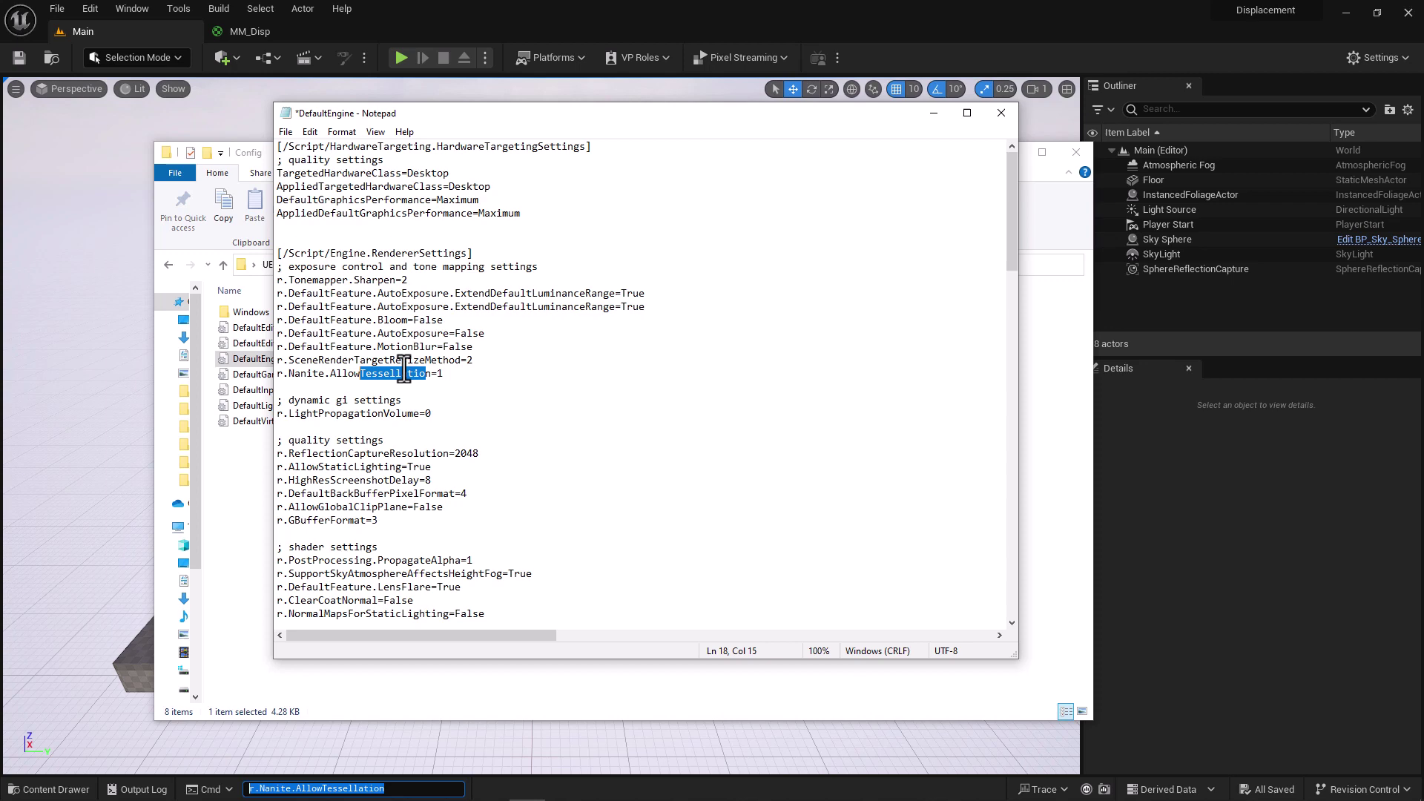
pyautogui.click(436, 373)
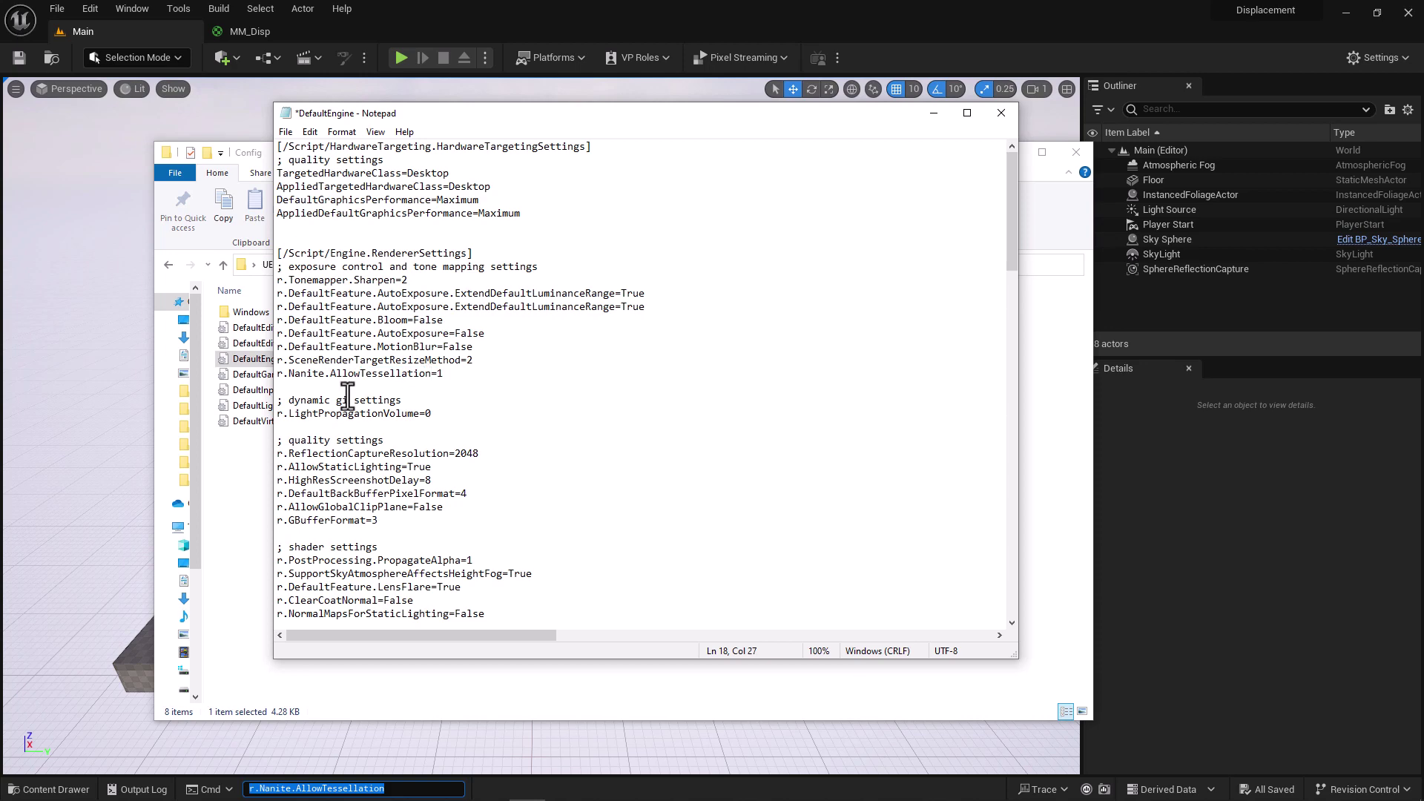
# - Save and close the DefaultEngine file, close the Config folder, and clear the editor's console command
pyautogui.click(286, 132)
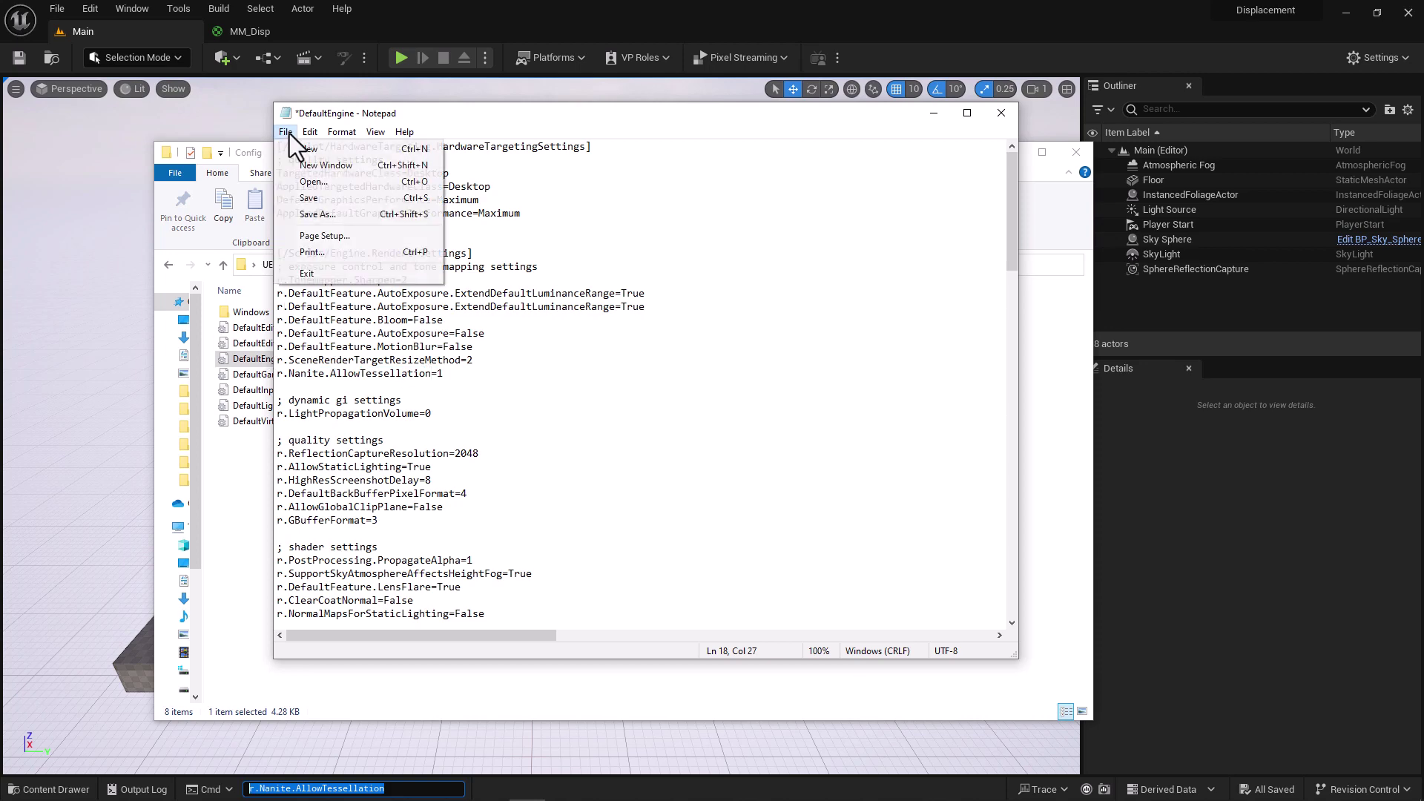
pyautogui.click(307, 198)
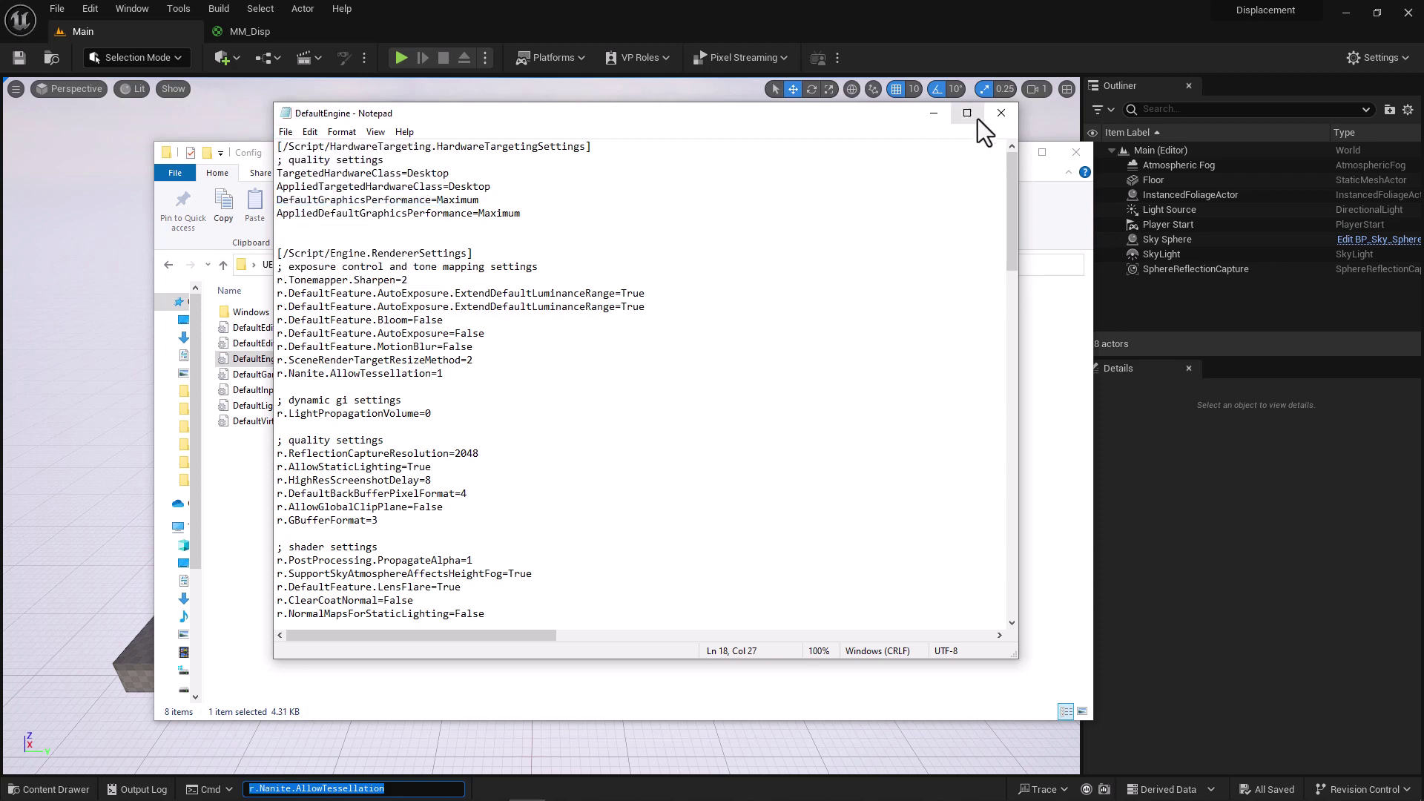
pyautogui.click(1001, 113)
pyautogui.click(1076, 152)
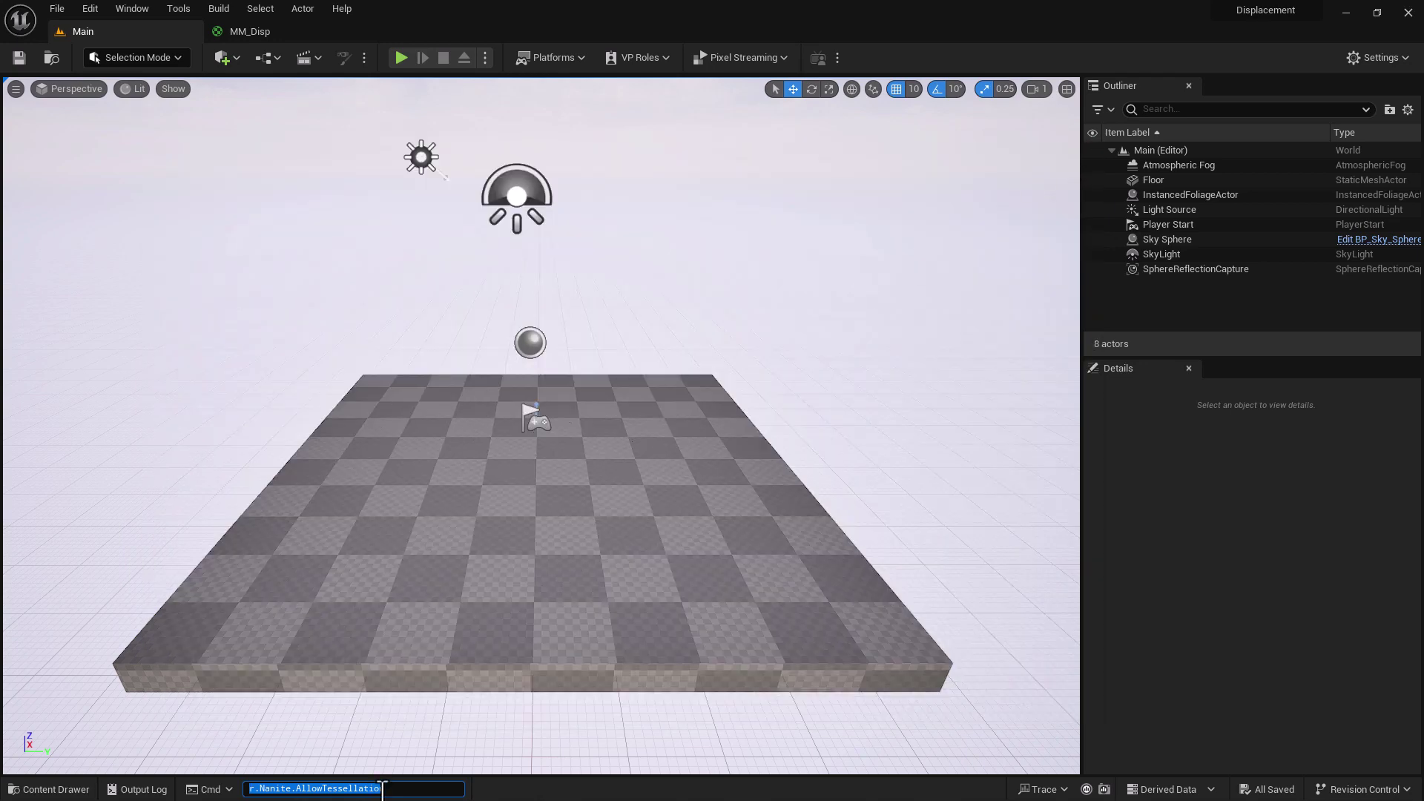
pyautogui.press('BackSpace')
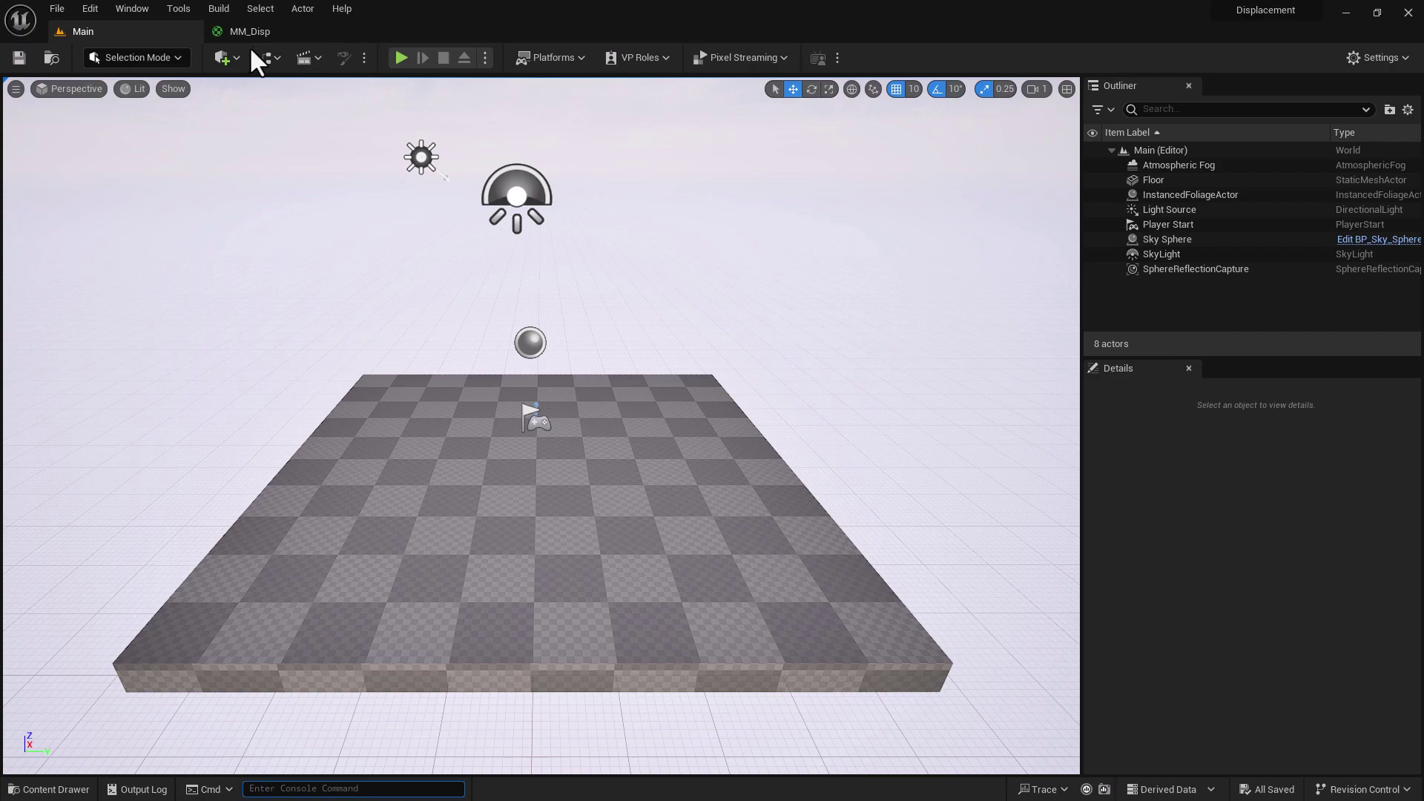
# - Enable the Static Mesh Editor Modeling Mode and Modeling Tools Editor Mode plugins, then restart the editor
pyautogui.click(90, 8)
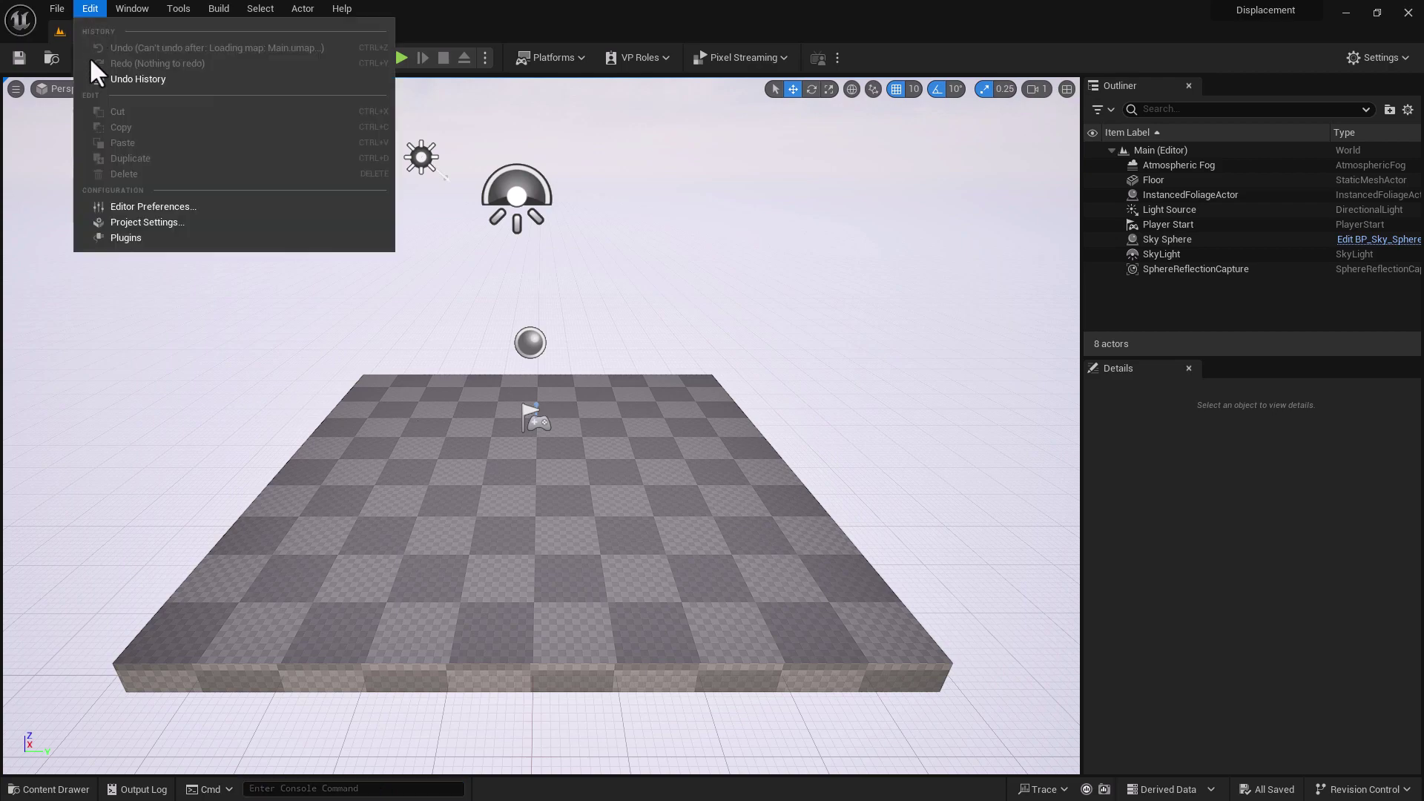
pyautogui.click(114, 238)
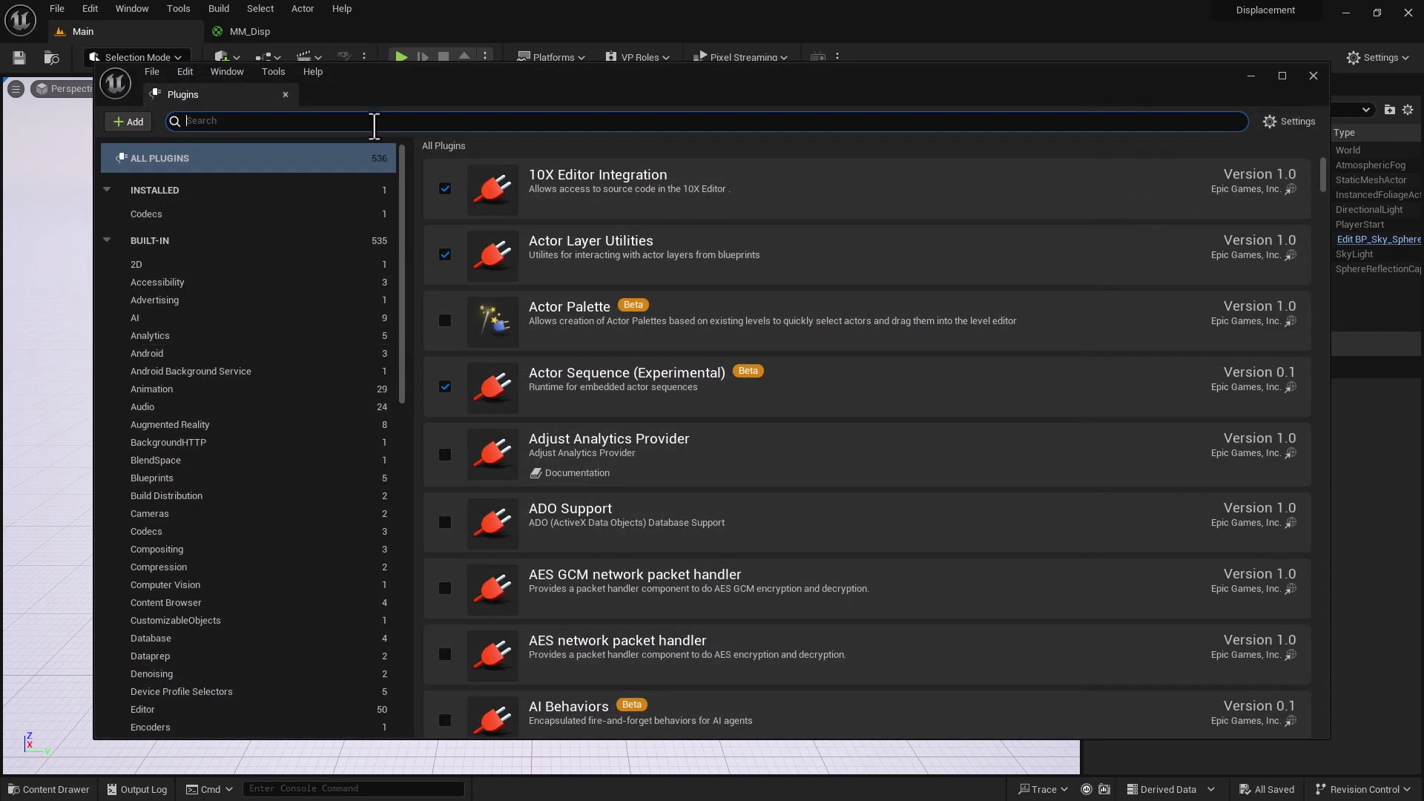
pyautogui.write('modeling')
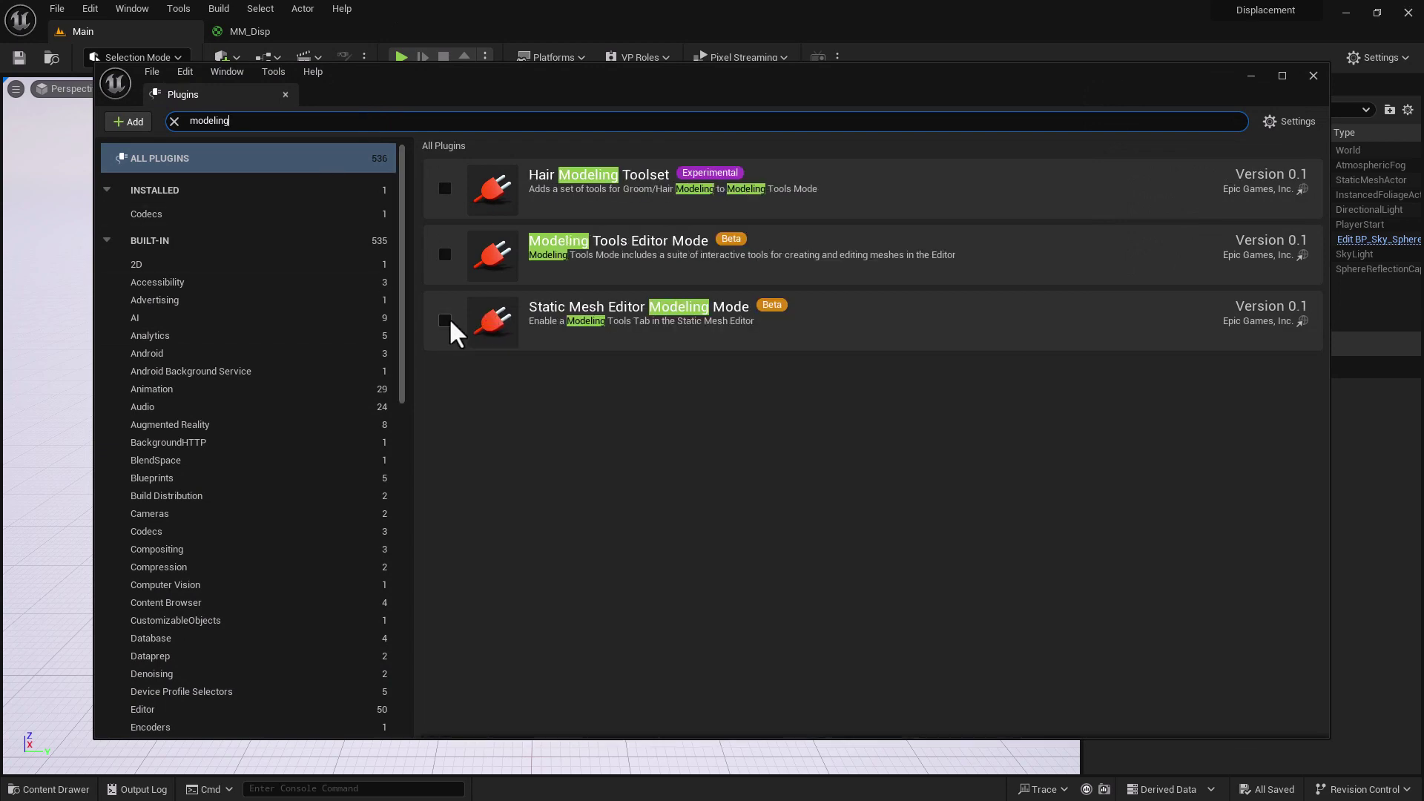
pyautogui.click(444, 320)
pyautogui.click(827, 436)
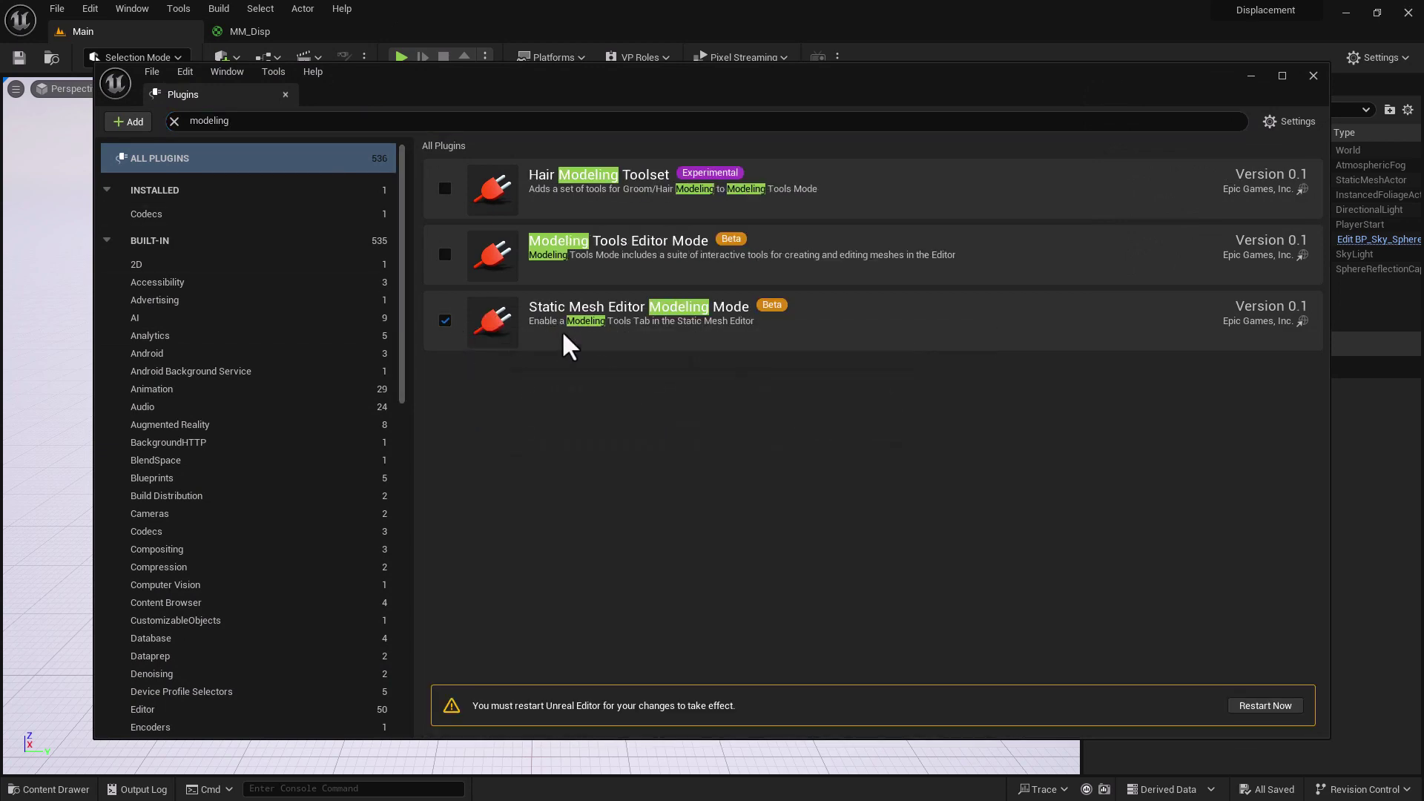
pyautogui.click(445, 256)
pyautogui.click(824, 436)
pyautogui.click(1243, 707)
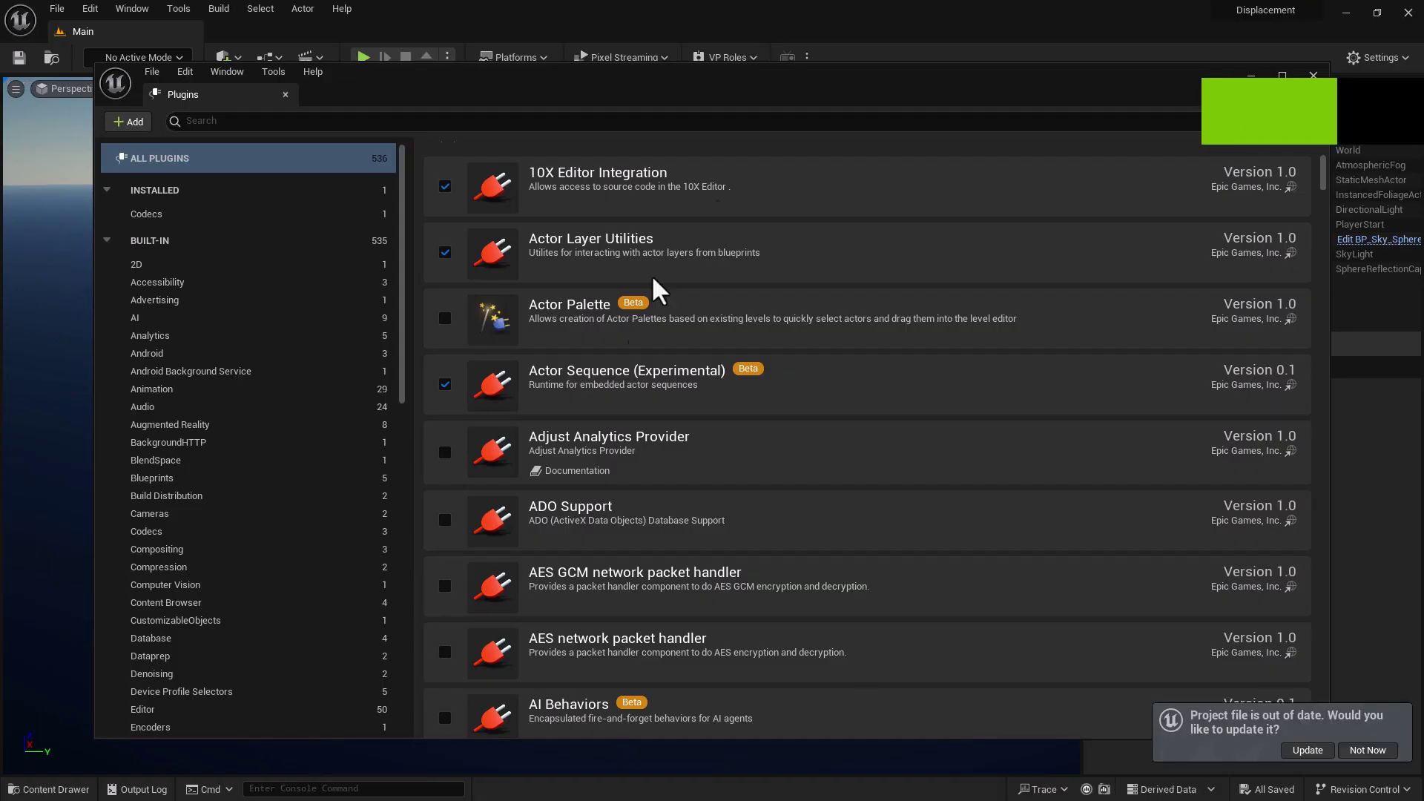
# - Close the Plugins window, reopen MM_Disp from the Materials folder, and examine the Displacement input on its material node
pyautogui.click(1313, 75)
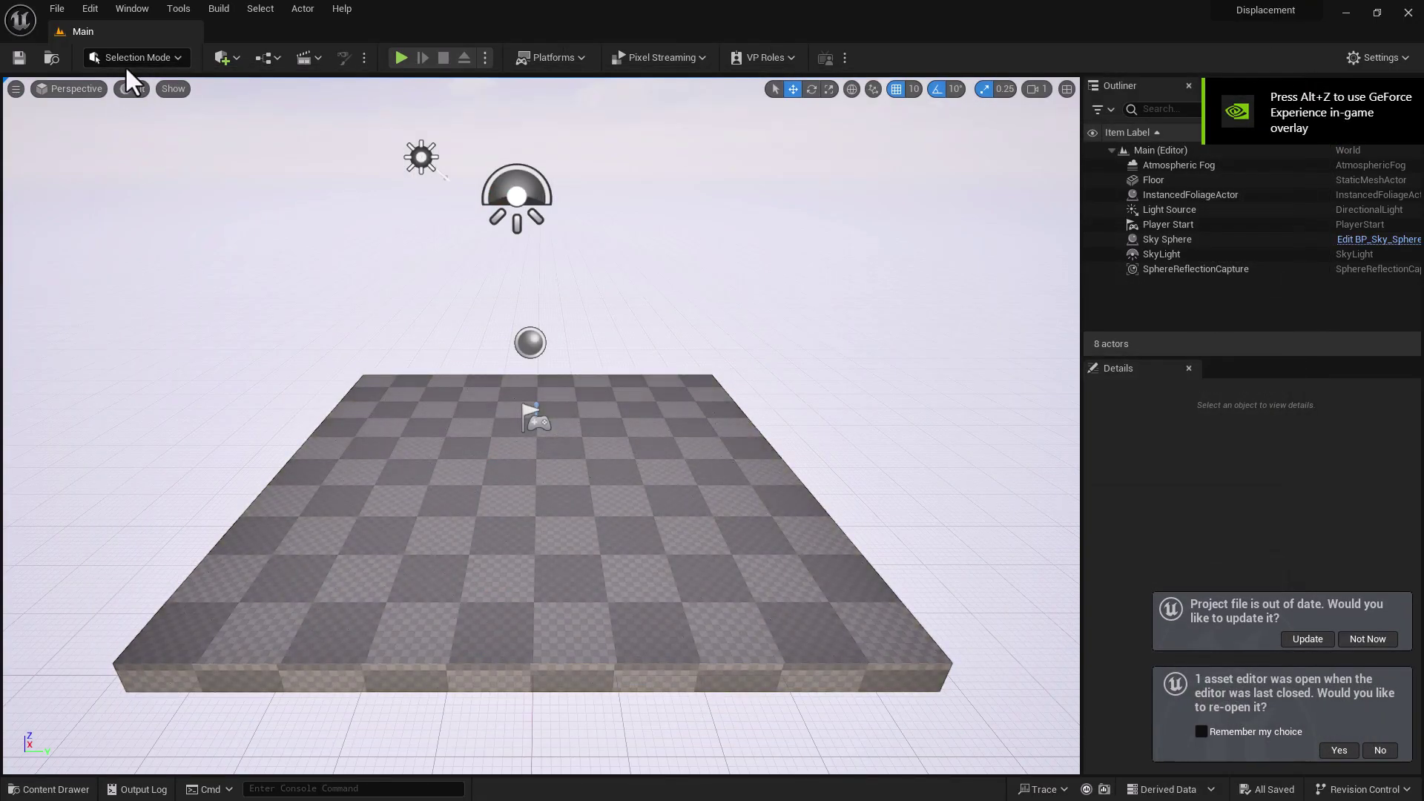
pyautogui.click(137, 57)
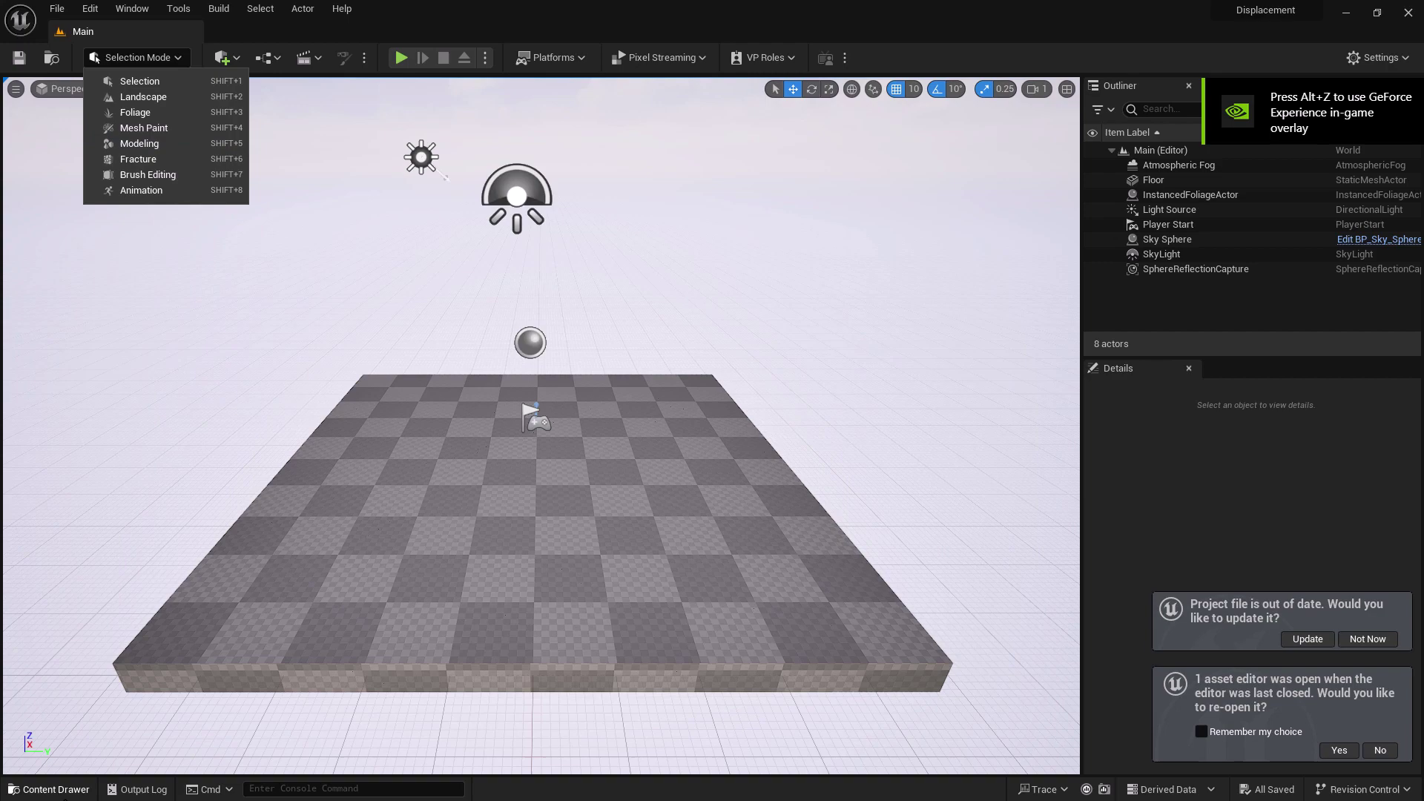
pyautogui.click(64, 792)
pyautogui.moveTo(276, 602)
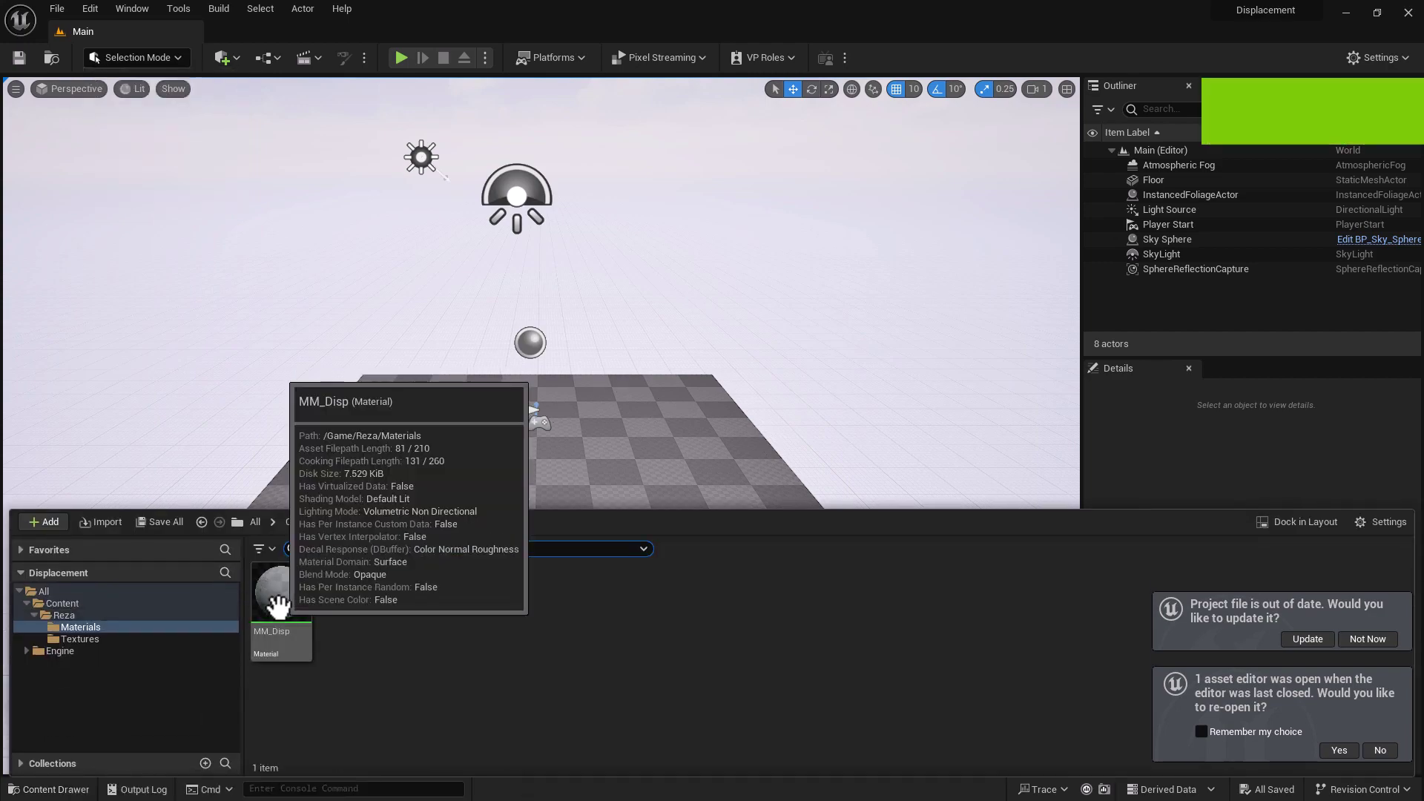
pyautogui.doubleClick(277, 602)
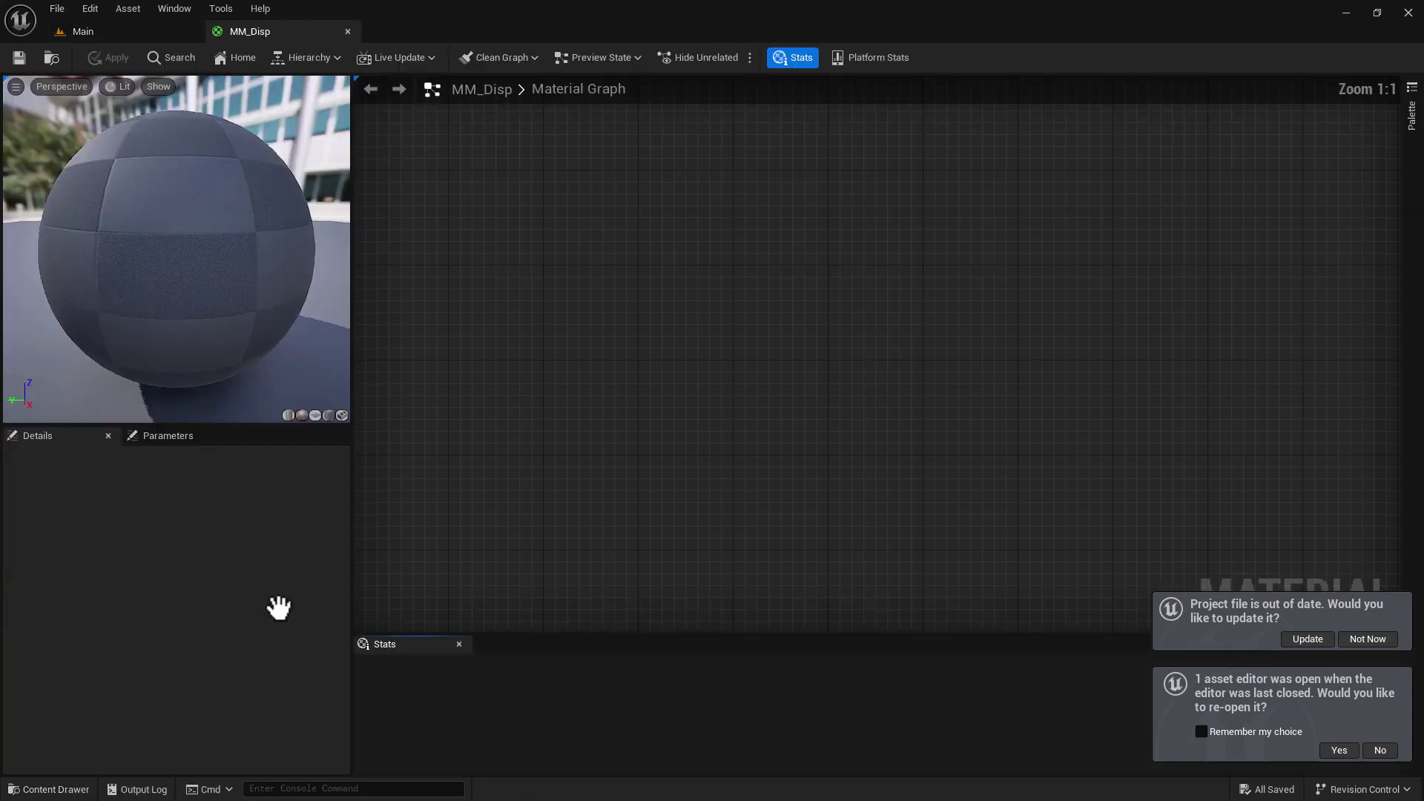
pyautogui.scroll(4, 568, 495)
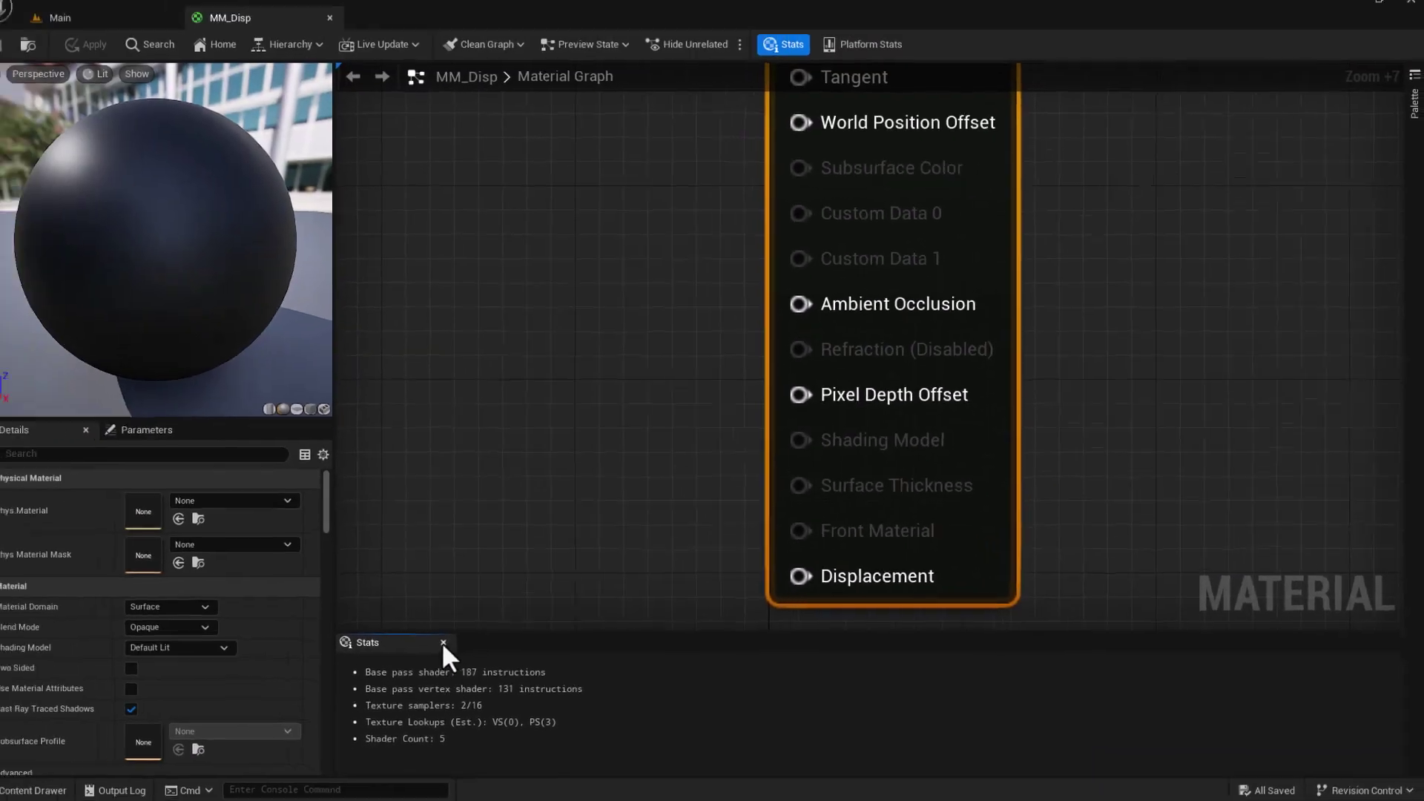
pyautogui.scroll(-7, 623, 534)
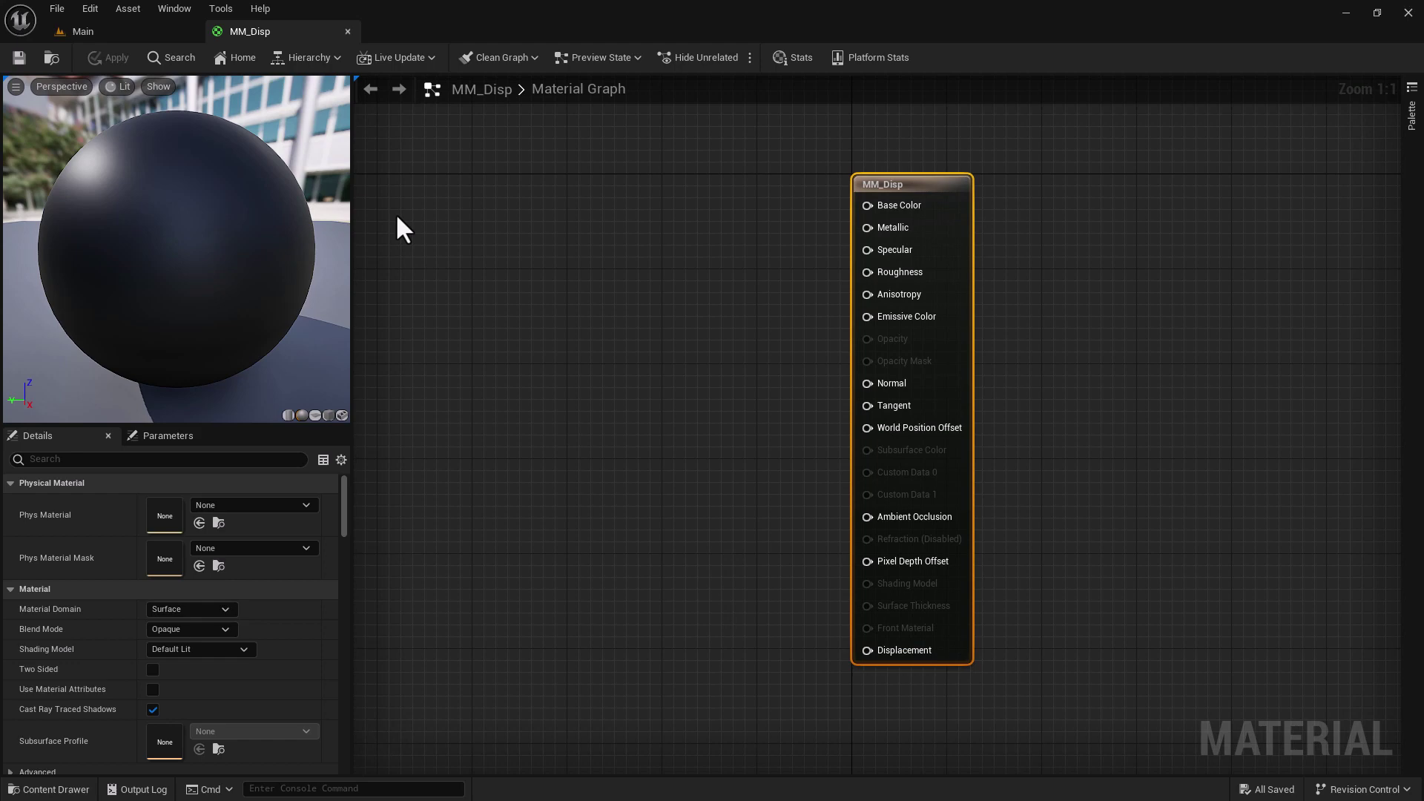
# - Switch the Main level to Modeling Mode and place a new rectangle near the centre of the floor
pyautogui.click(157, 37)
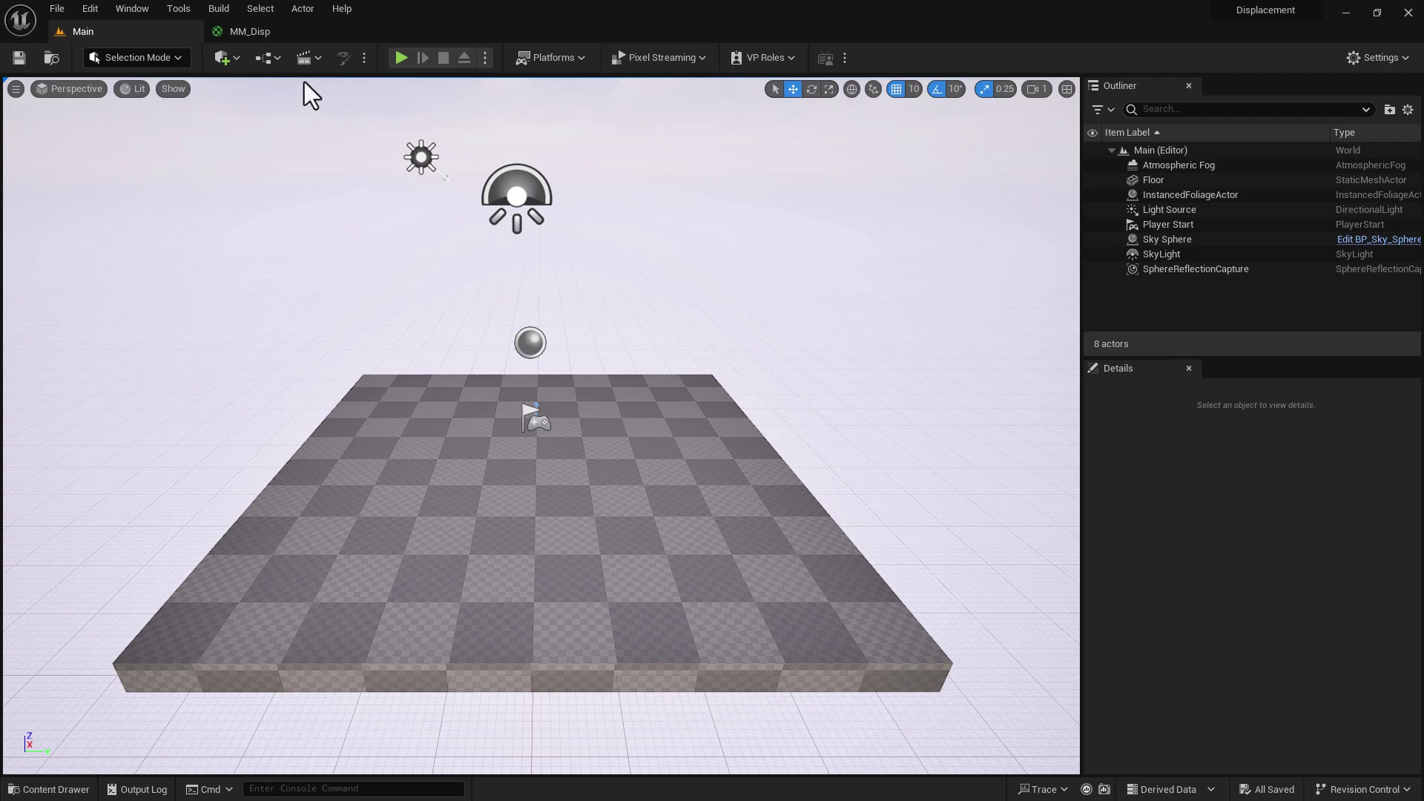
pyautogui.click(132, 55)
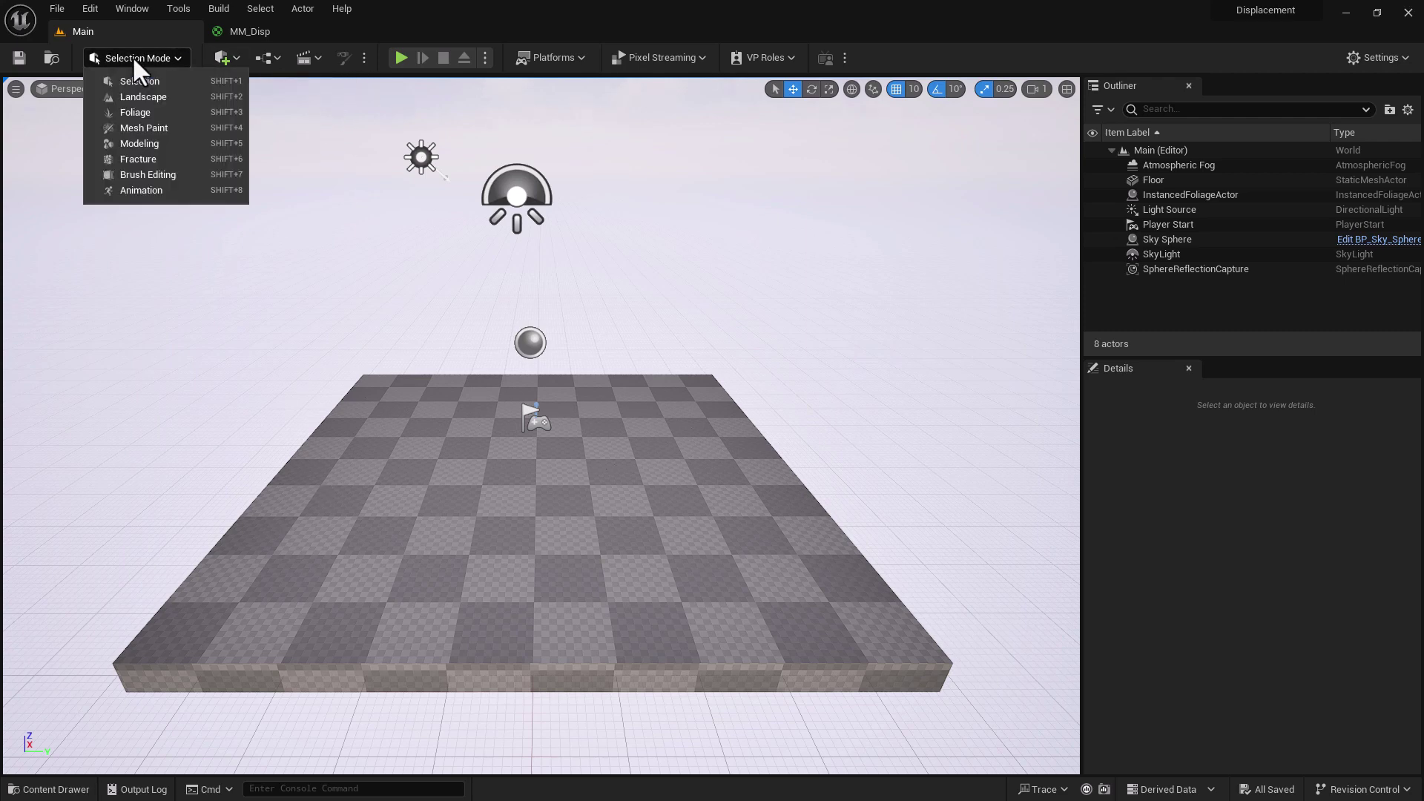
pyautogui.click(139, 145)
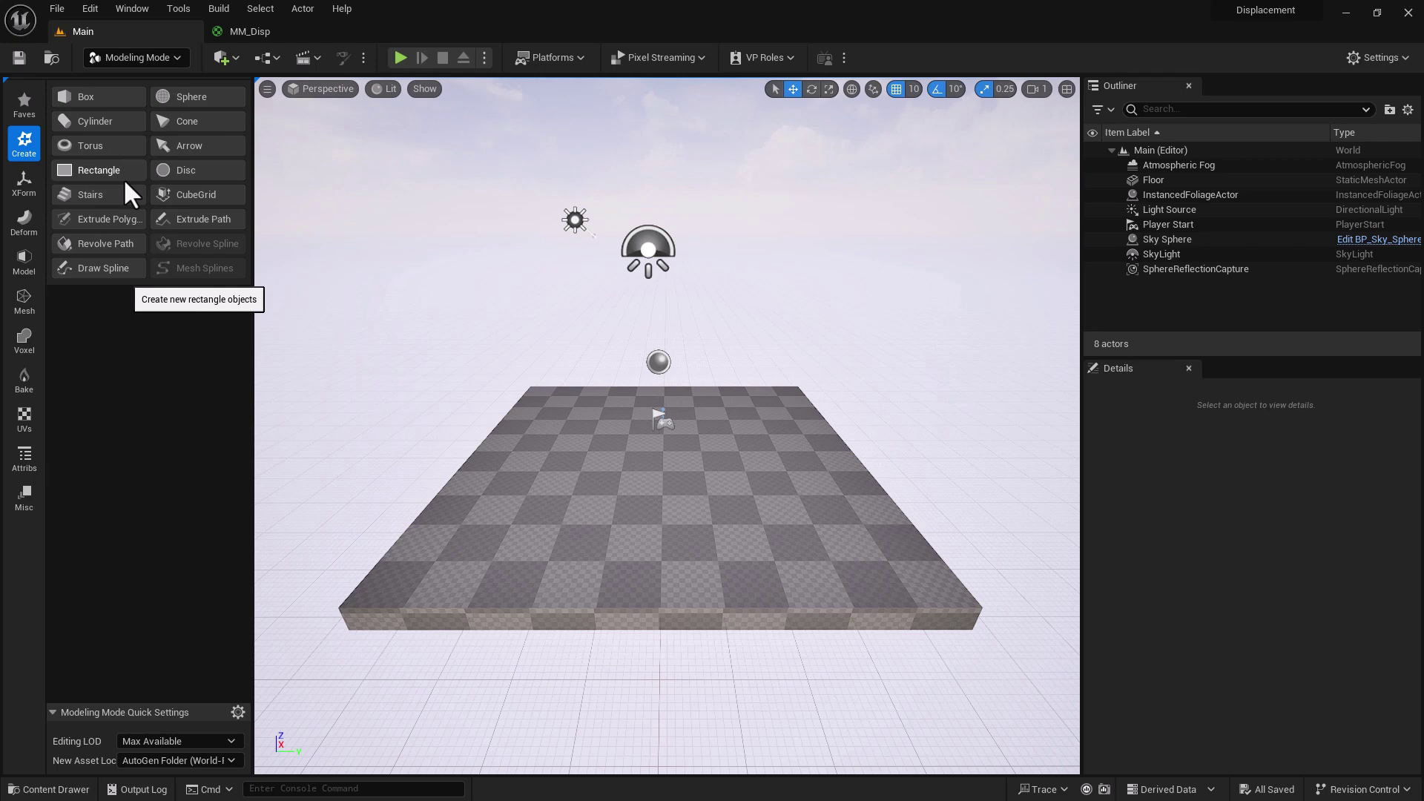
pyautogui.click(101, 175)
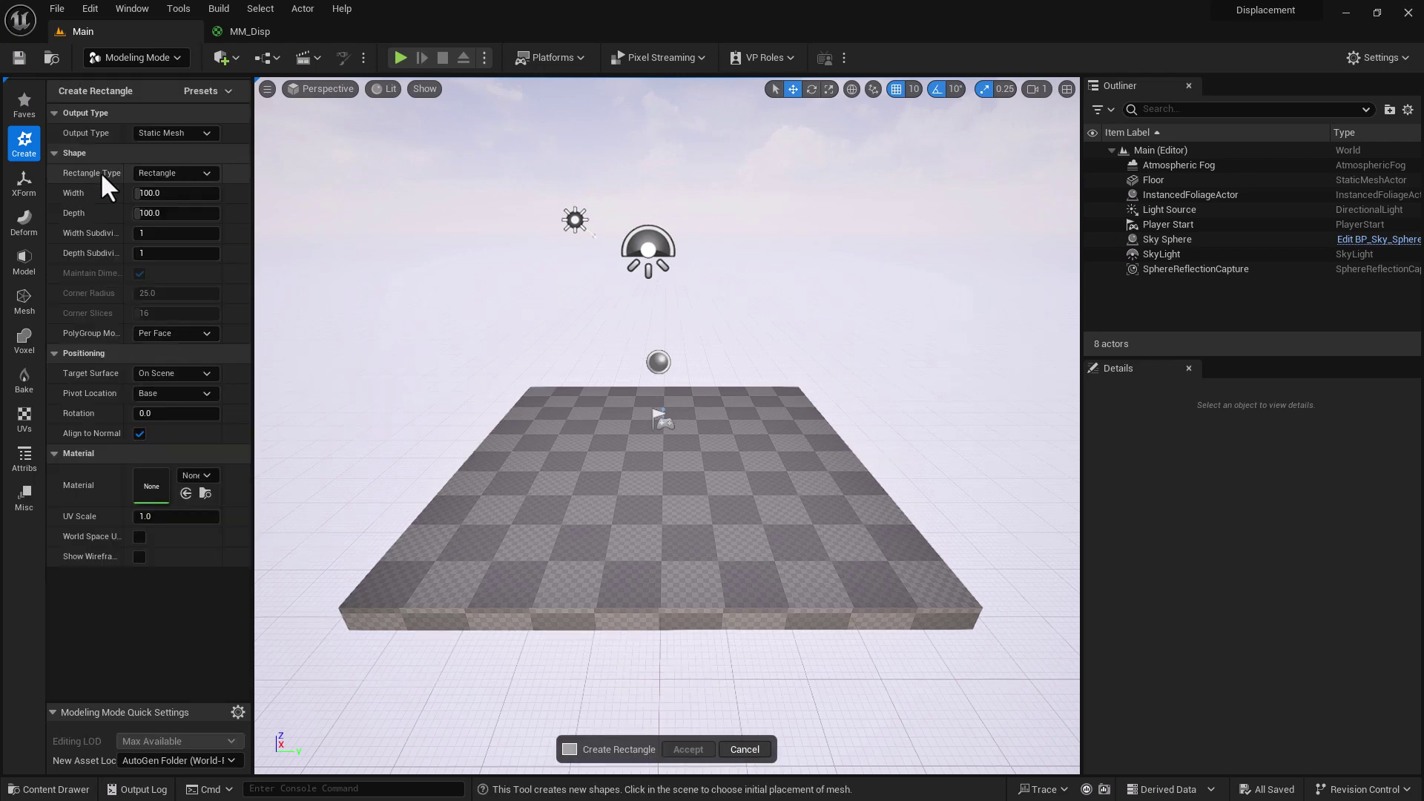
pyautogui.click(660, 452)
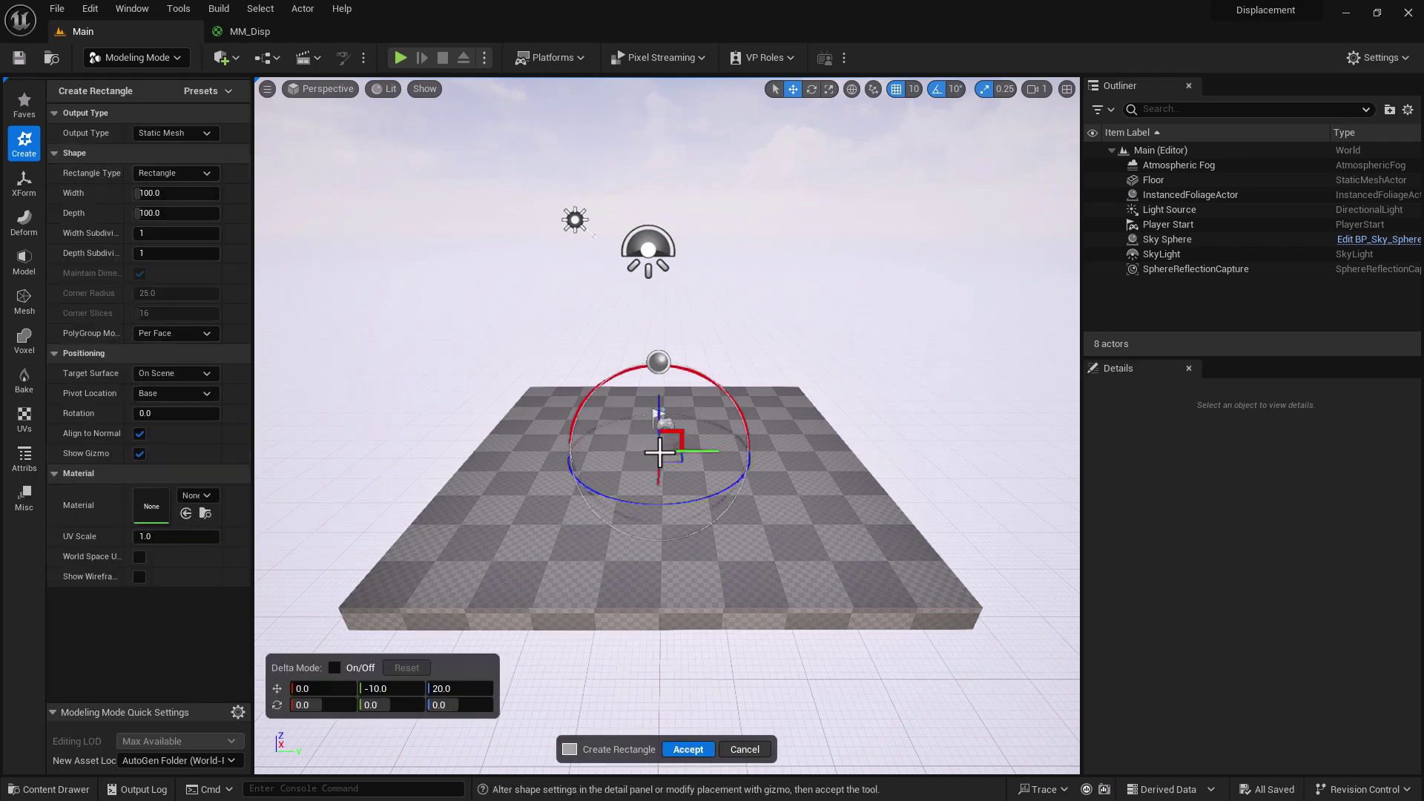
# - Set the rectangle's width and depth to 1500, raise it to a Z position of 30, and accept the shape
pyautogui.click(175, 198)
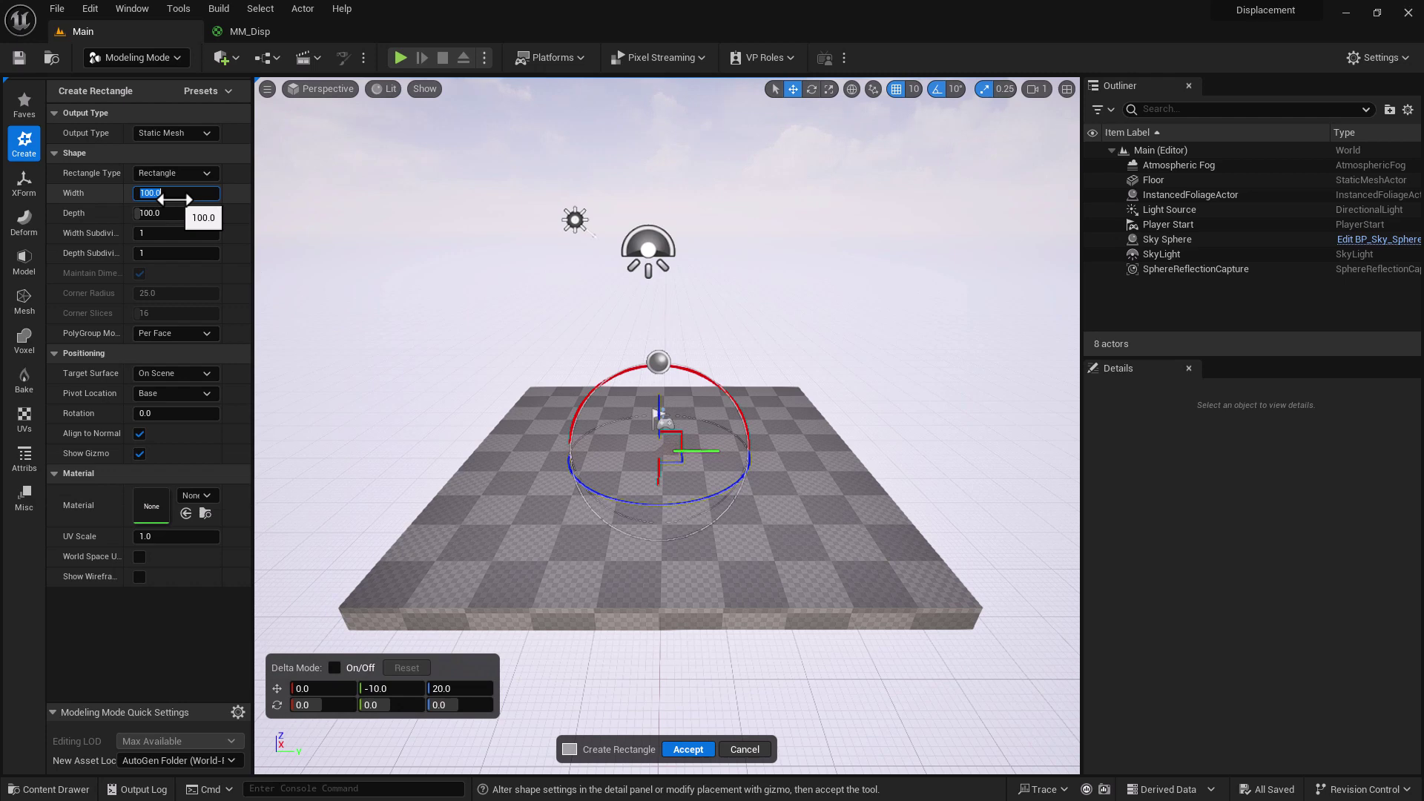
pyautogui.write('1500')
pyautogui.press('Tab')
pyautogui.write('1500')
pyautogui.press('Return')
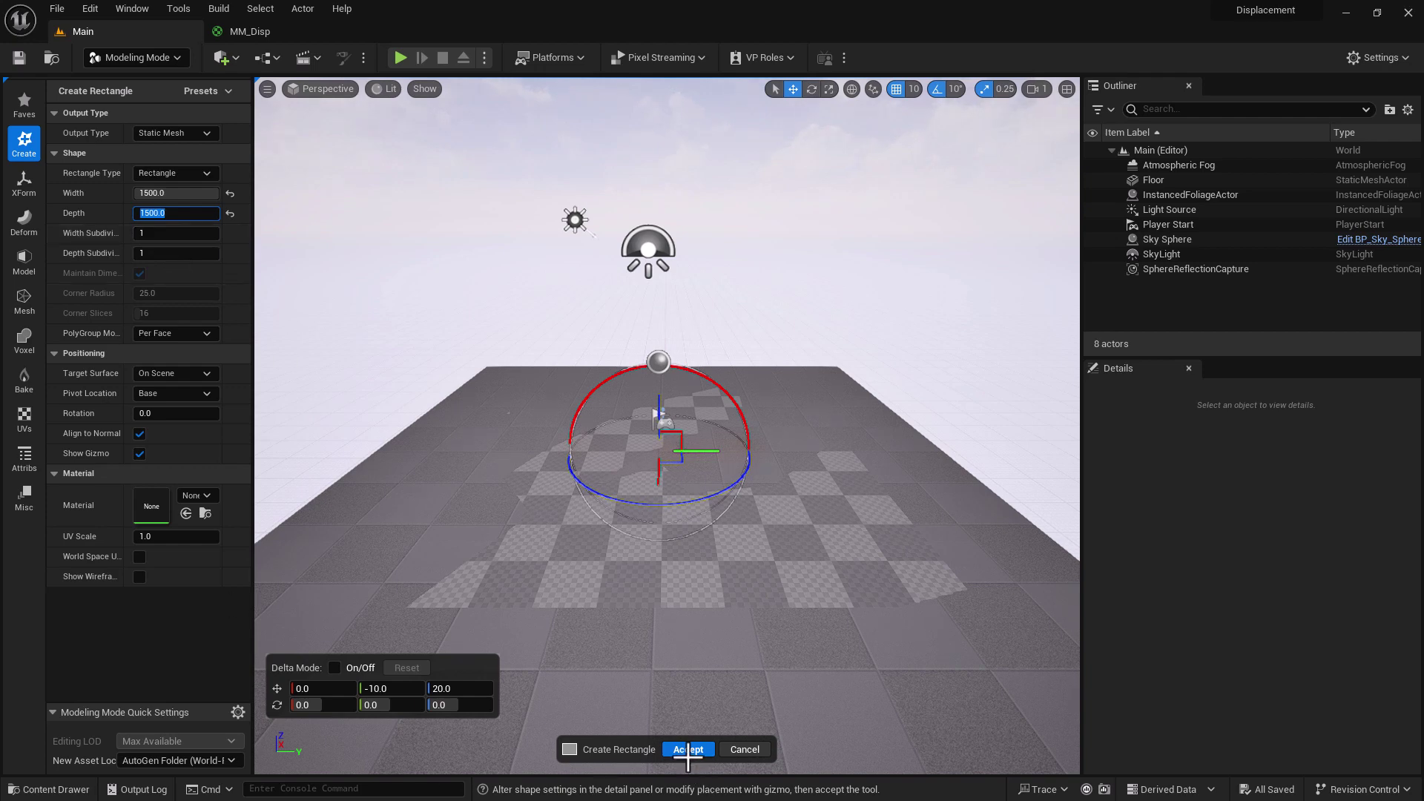
pyautogui.moveTo(659, 410); pyautogui.dragTo(660, 400)
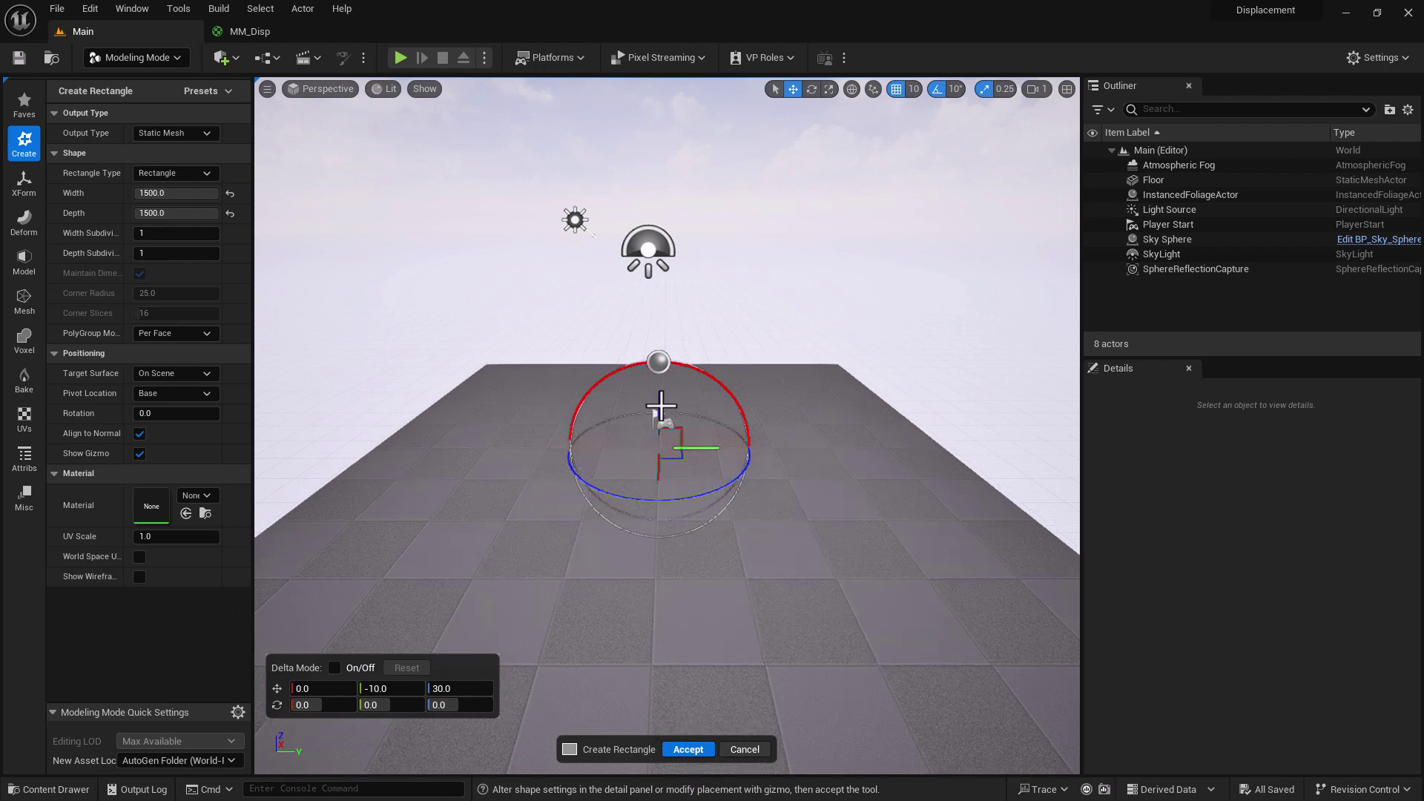
pyautogui.click(688, 749)
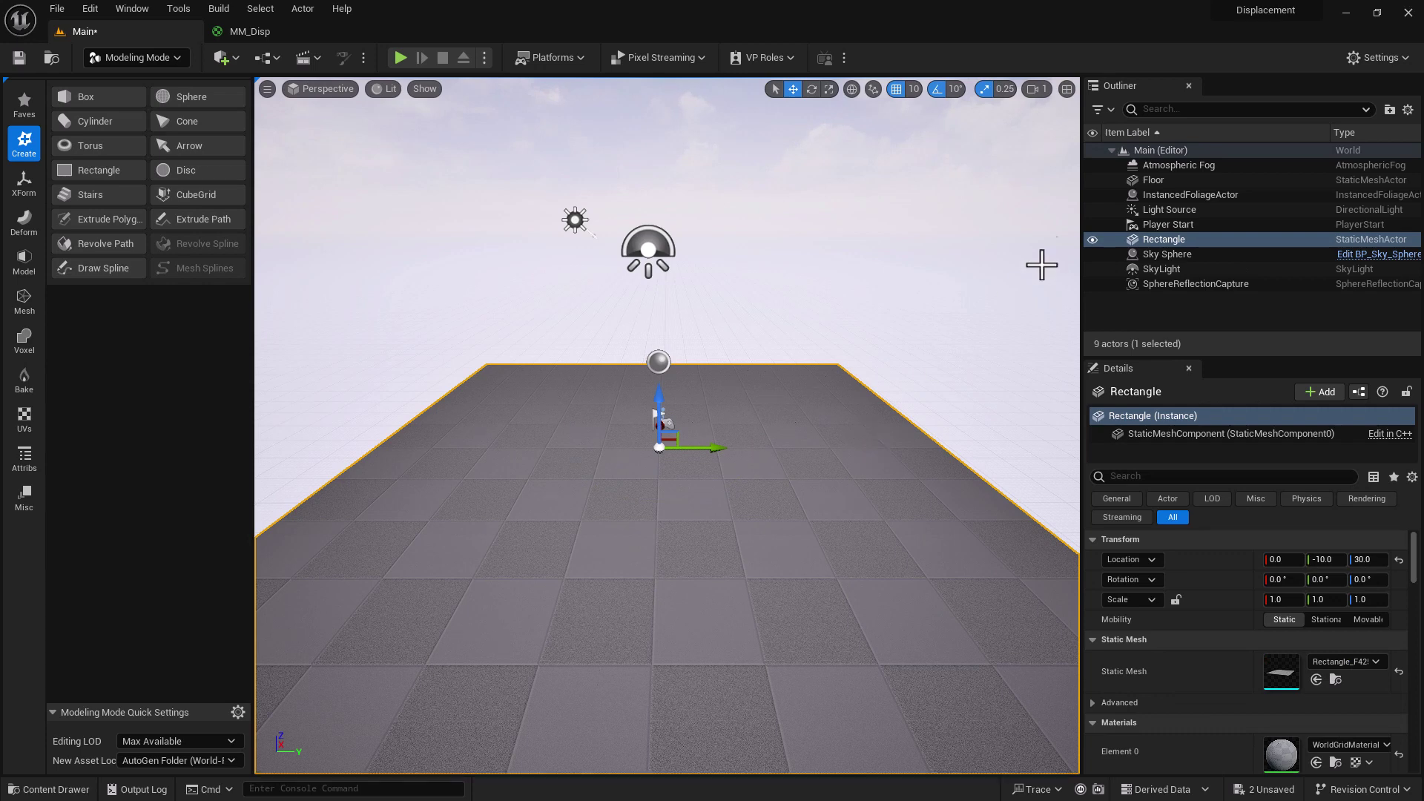
# - Open the Rectangle's static mesh for editing, enable Nanite support, and close the mesh editor while applying the changes
pyautogui.rightClick(1132, 239)
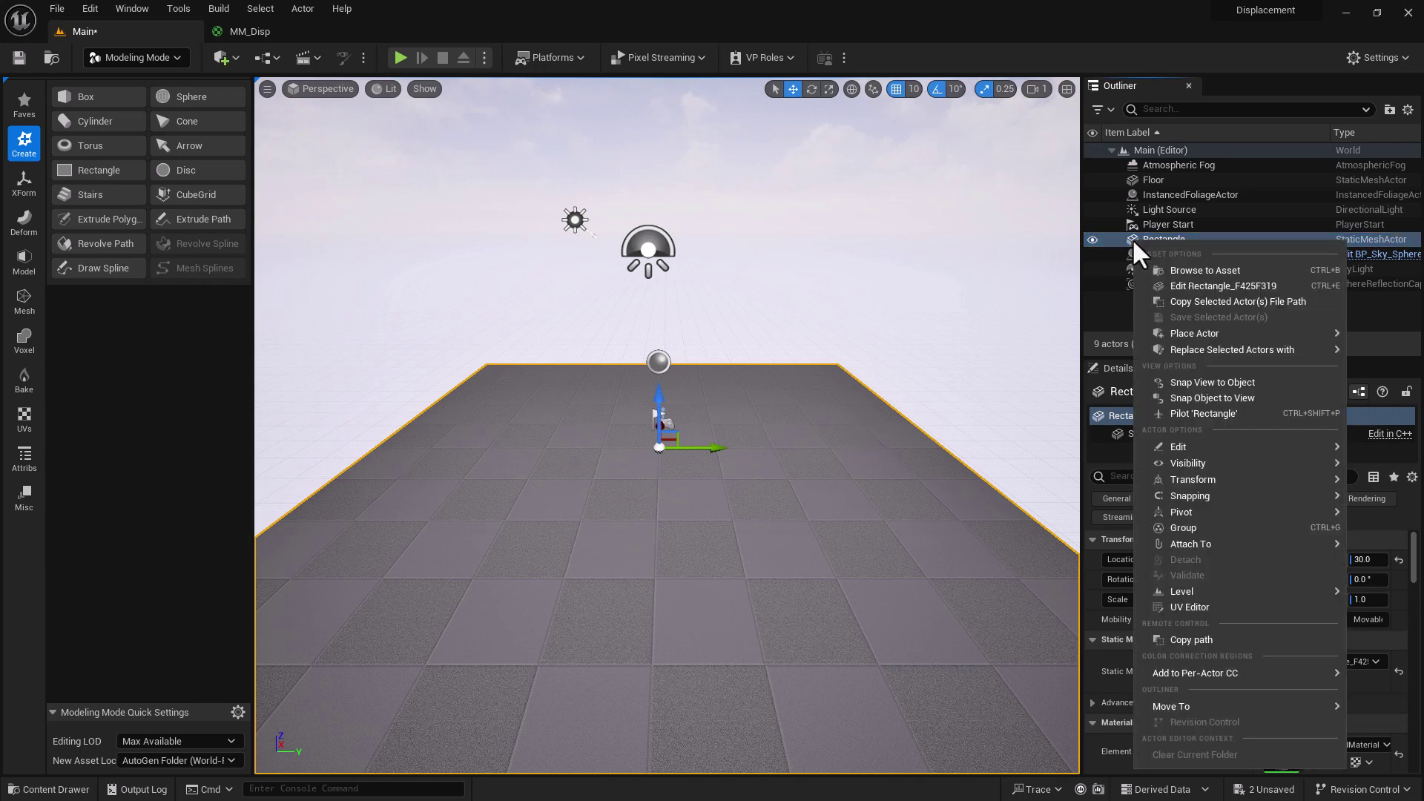
pyautogui.click(1160, 285)
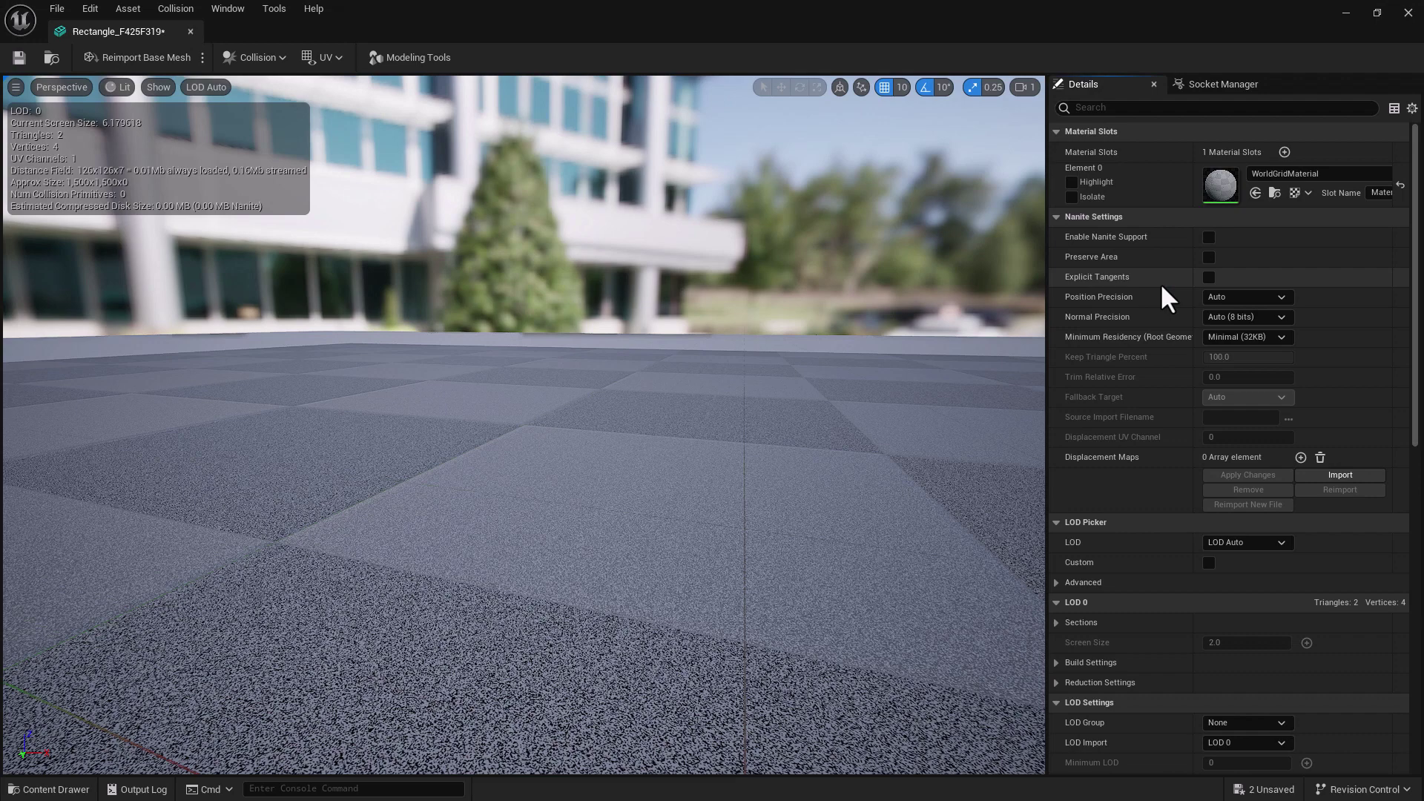
pyautogui.click(1128, 108)
pyautogui.write('n')
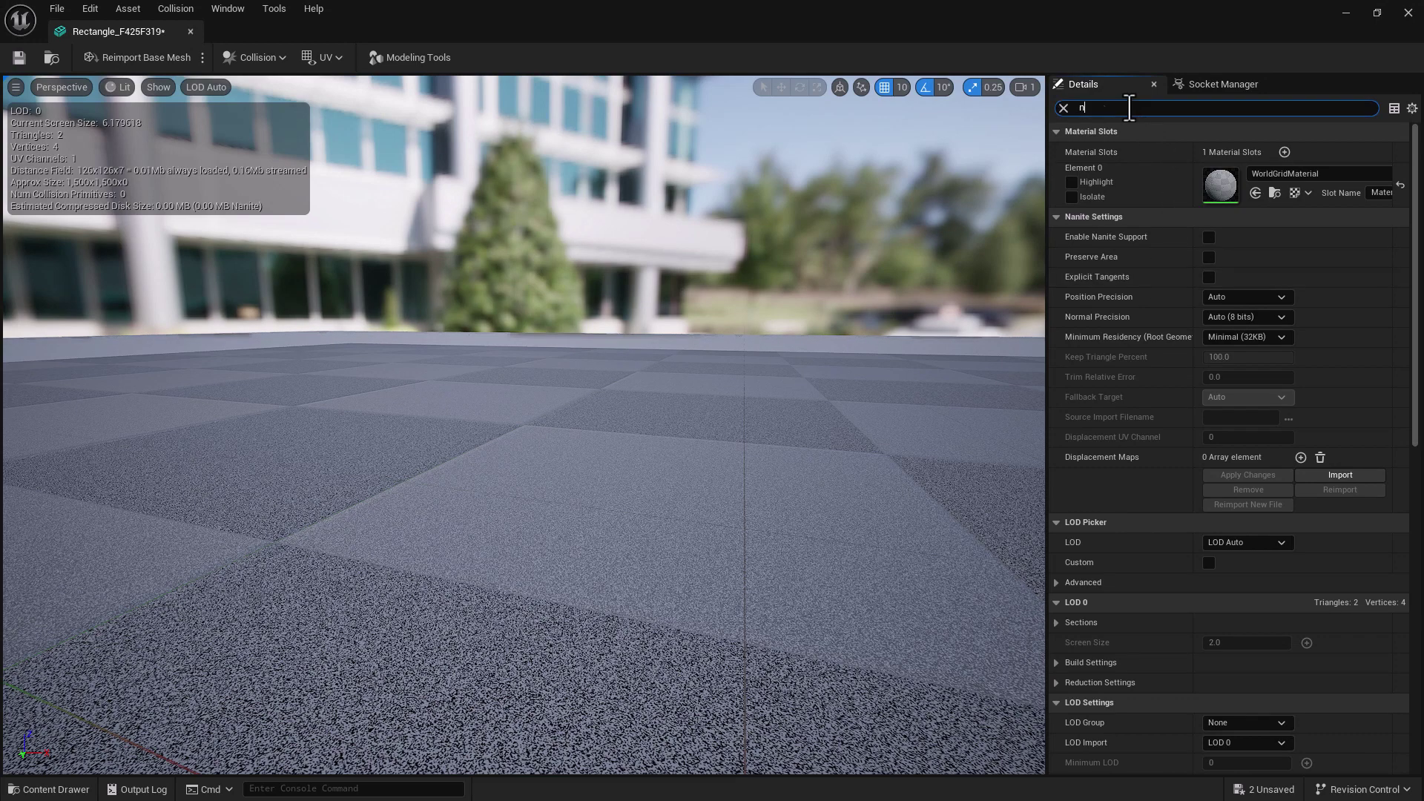
pyautogui.write('i')
pyautogui.press('BackSpace')
pyautogui.write('a')
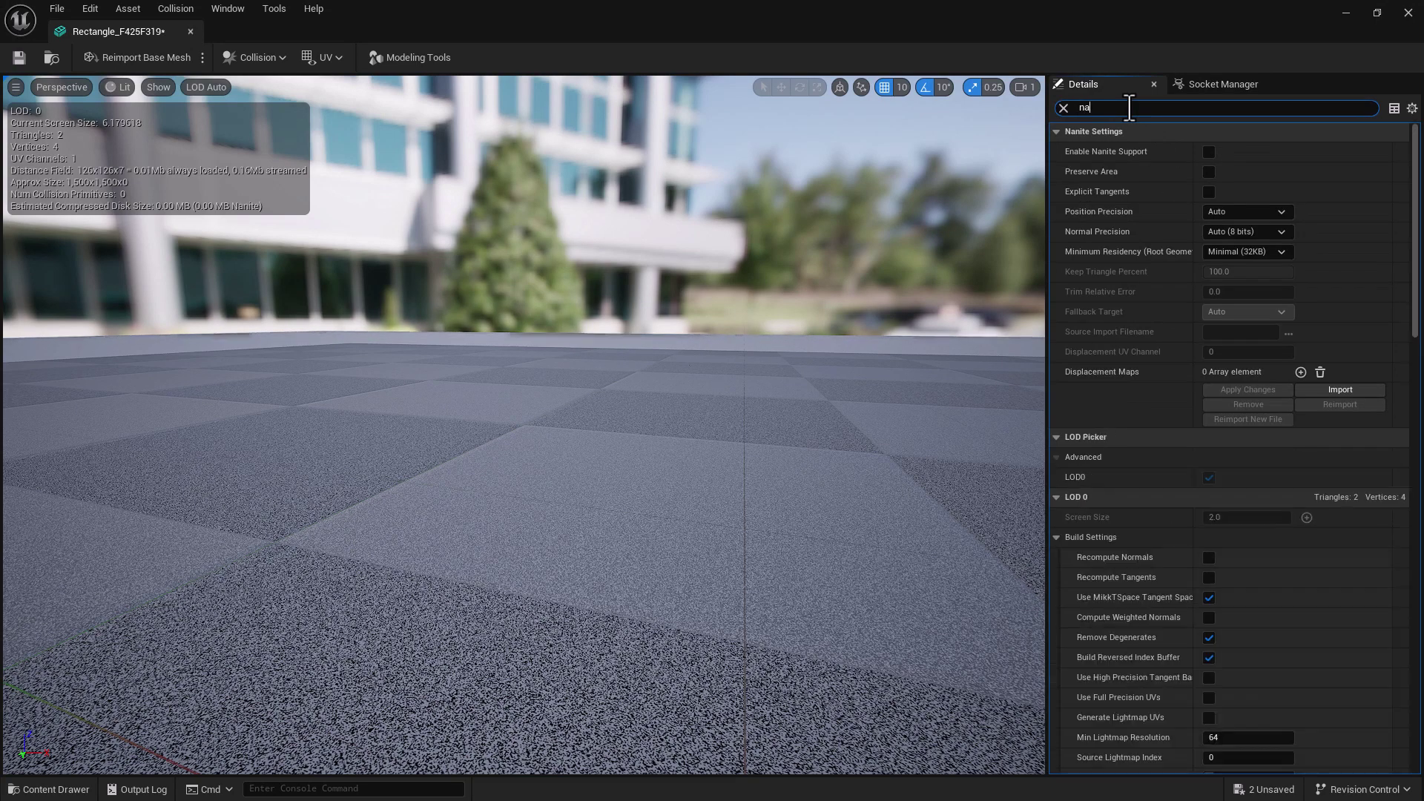
pyautogui.write('ni')
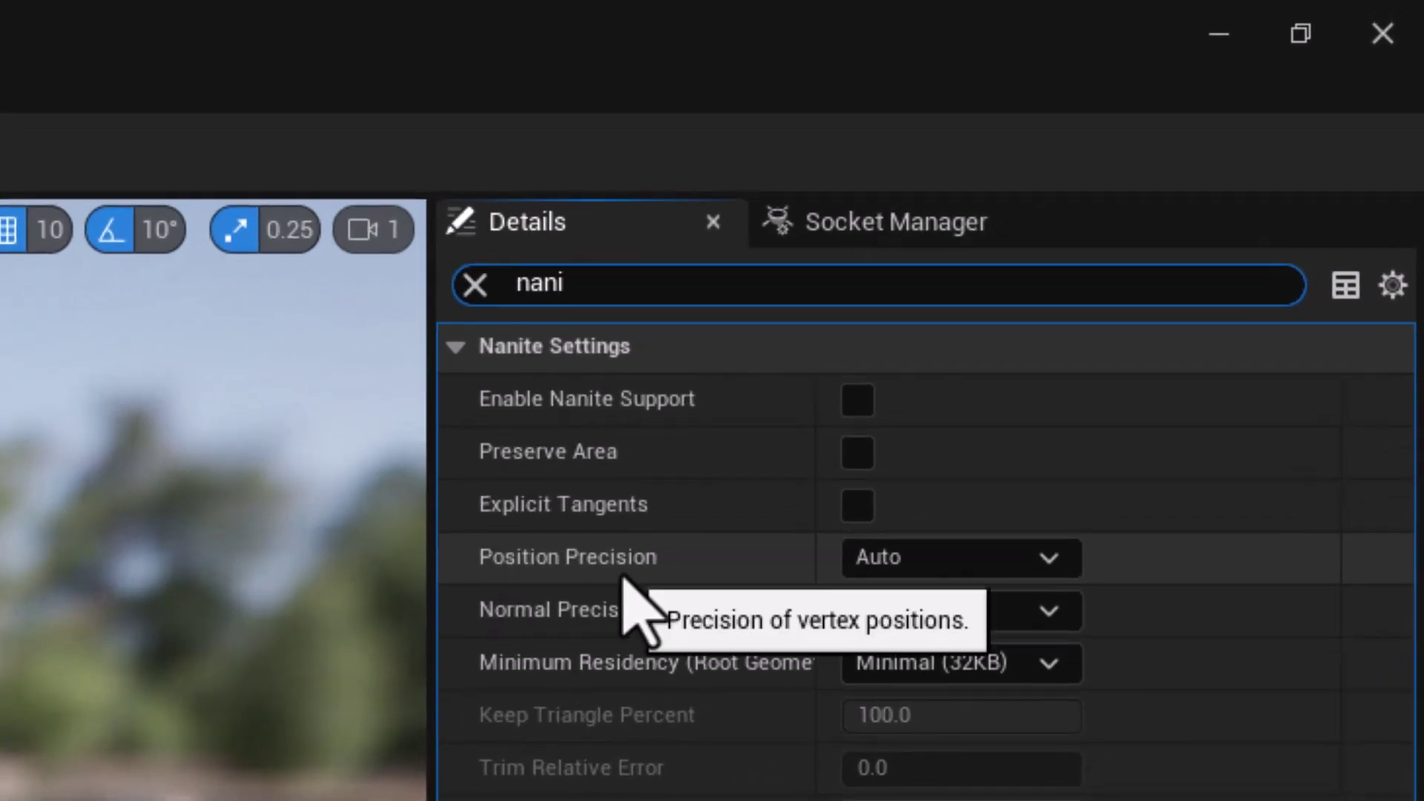
pyautogui.click(859, 402)
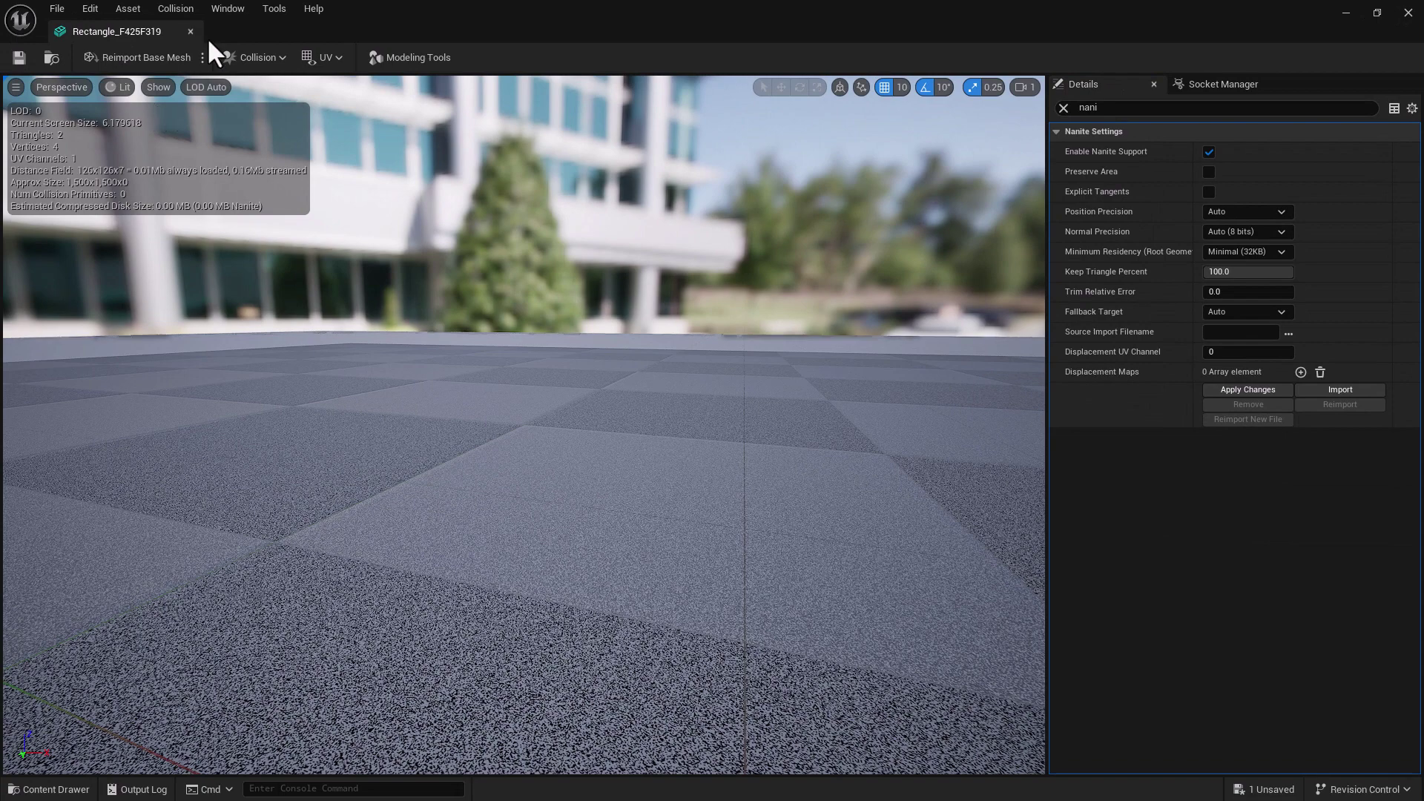
pyautogui.click(191, 31)
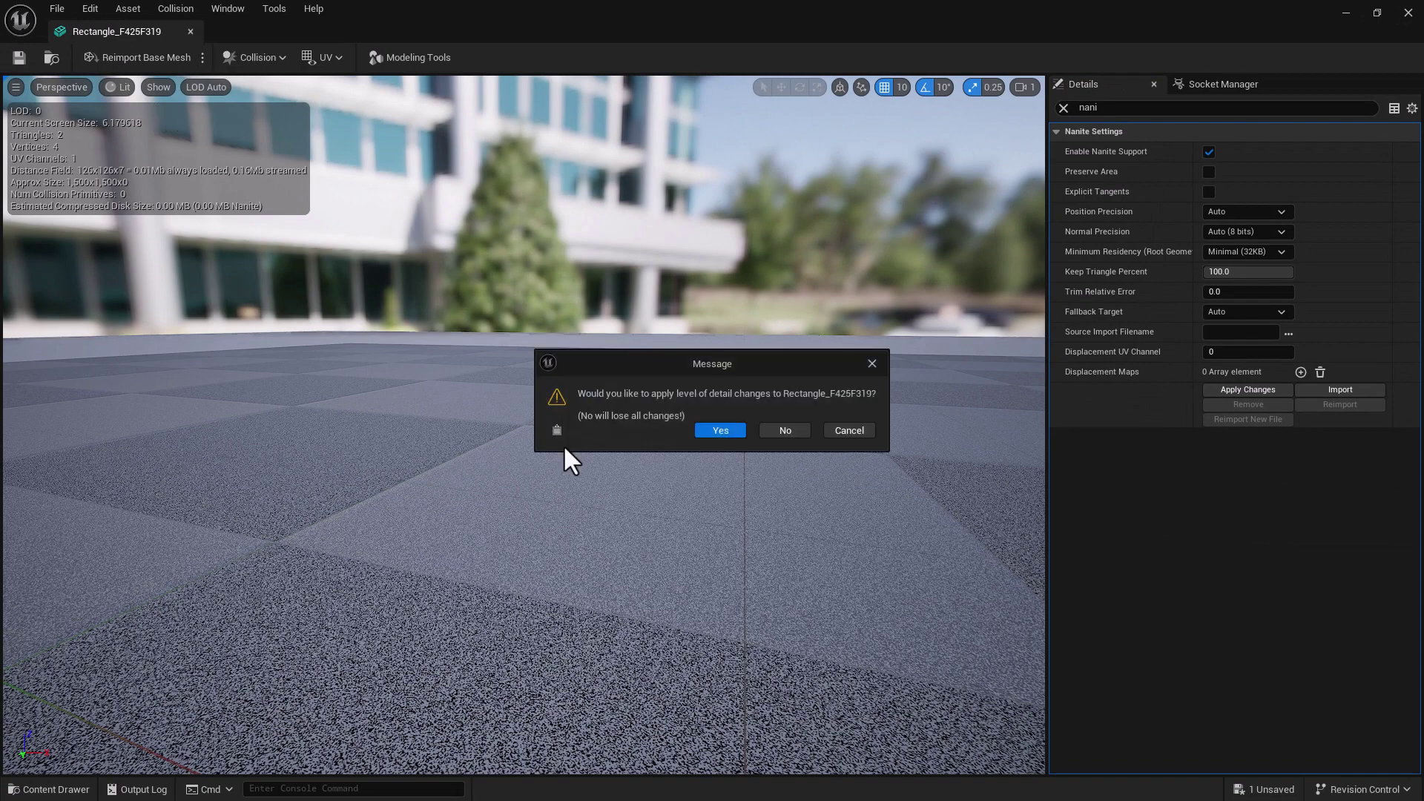
pyautogui.click(701, 430)
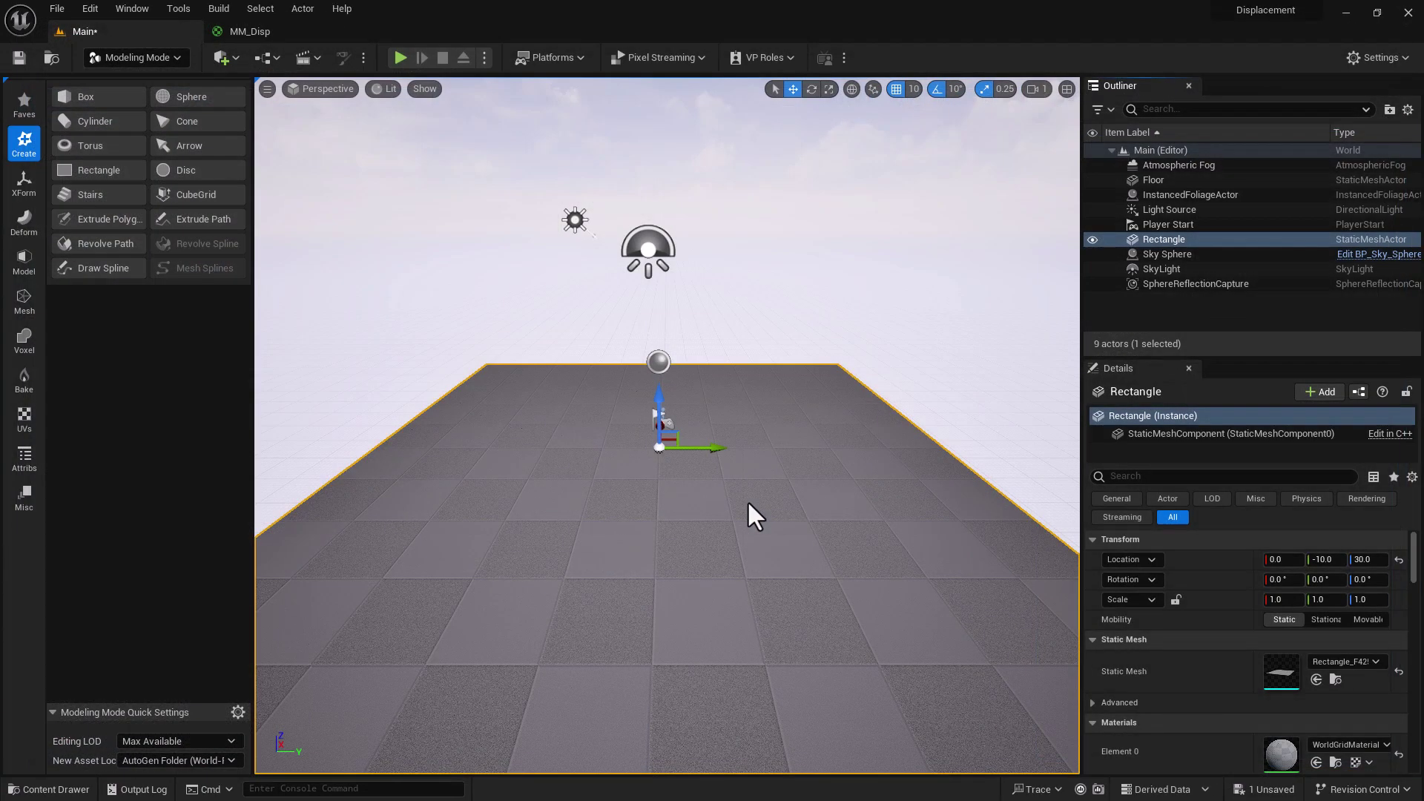
# - Apply the MM_Disp material from the Materials folder to the rectangle in the level and save all changes
pyautogui.click(42, 790)
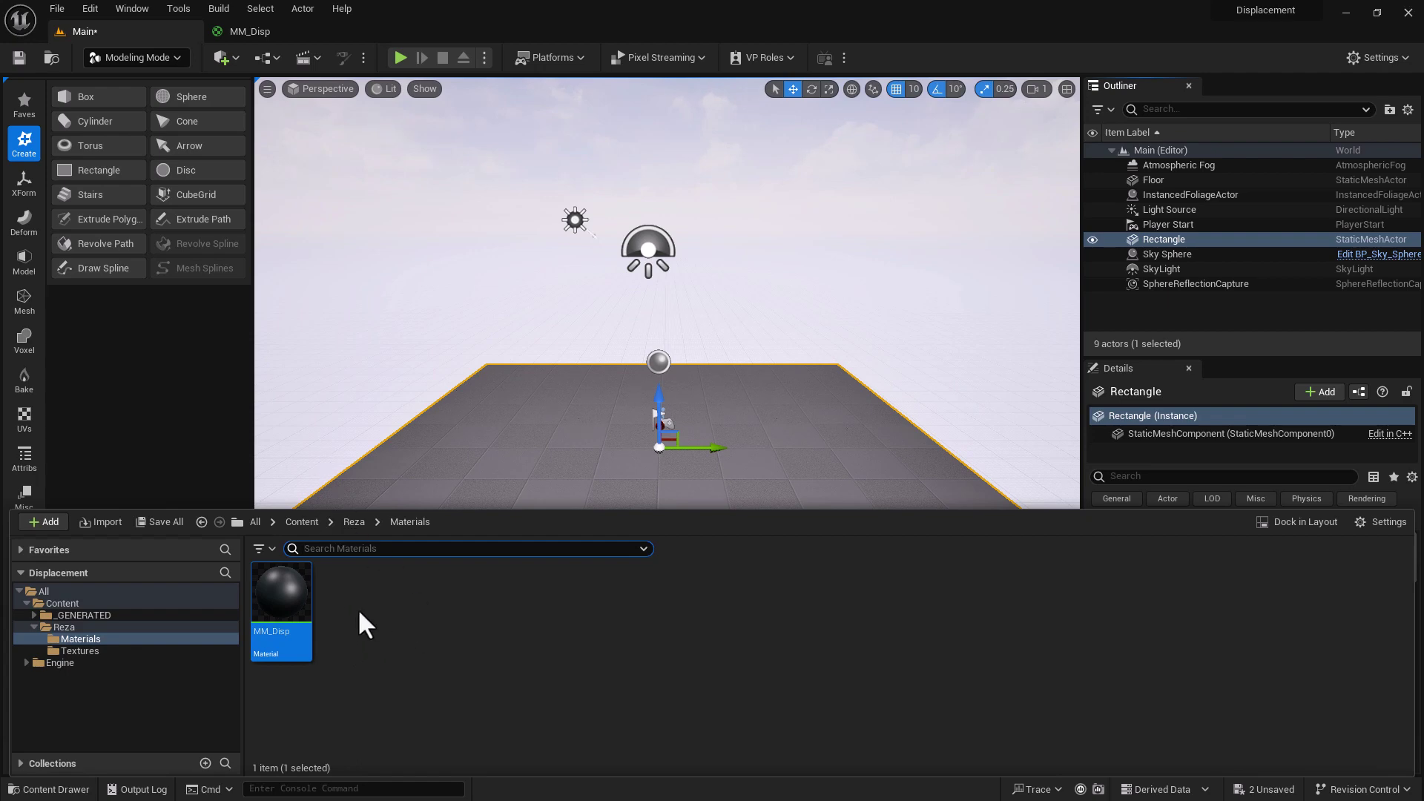
pyautogui.rightClick(356, 621)
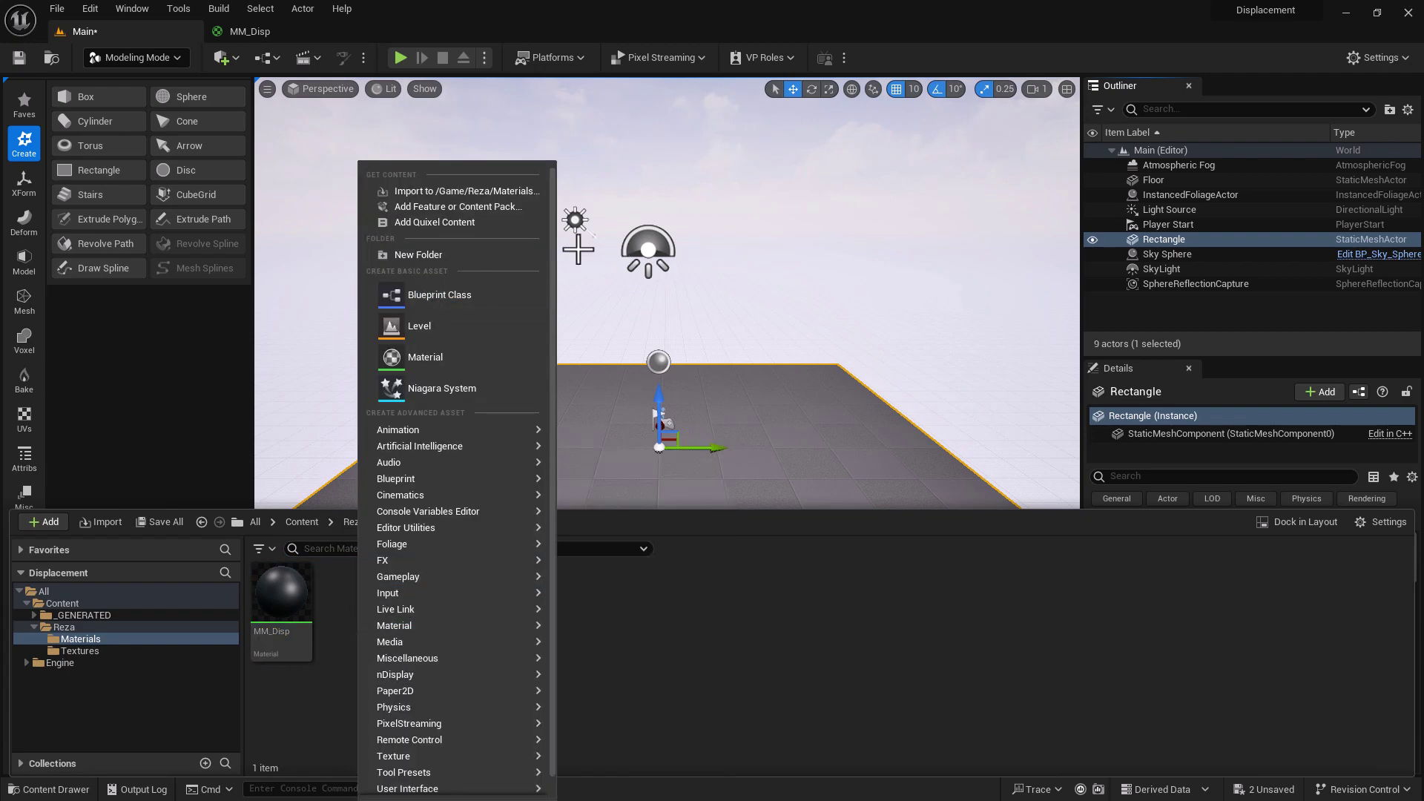
pyautogui.click(728, 589)
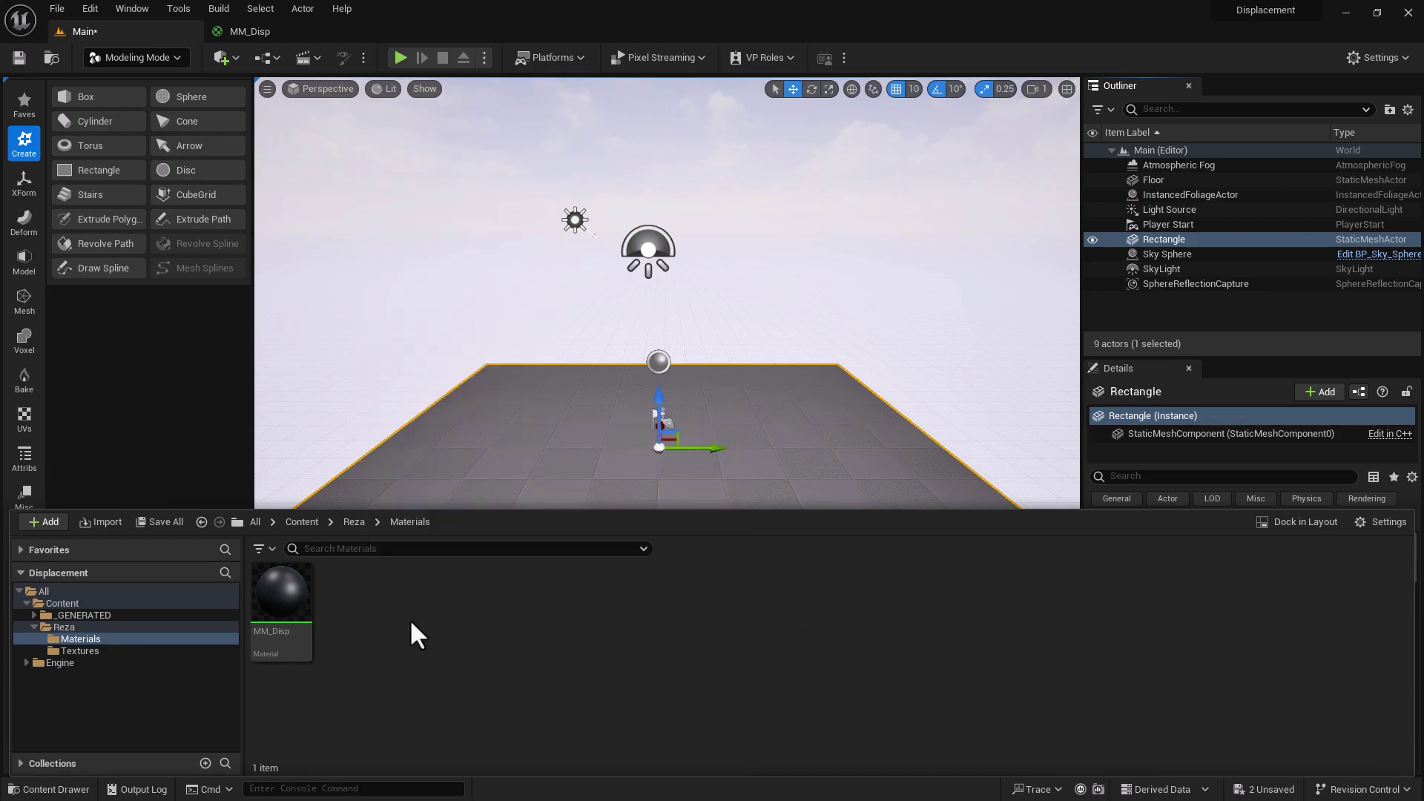
pyautogui.moveTo(273, 612); pyautogui.dragTo(628, 417)
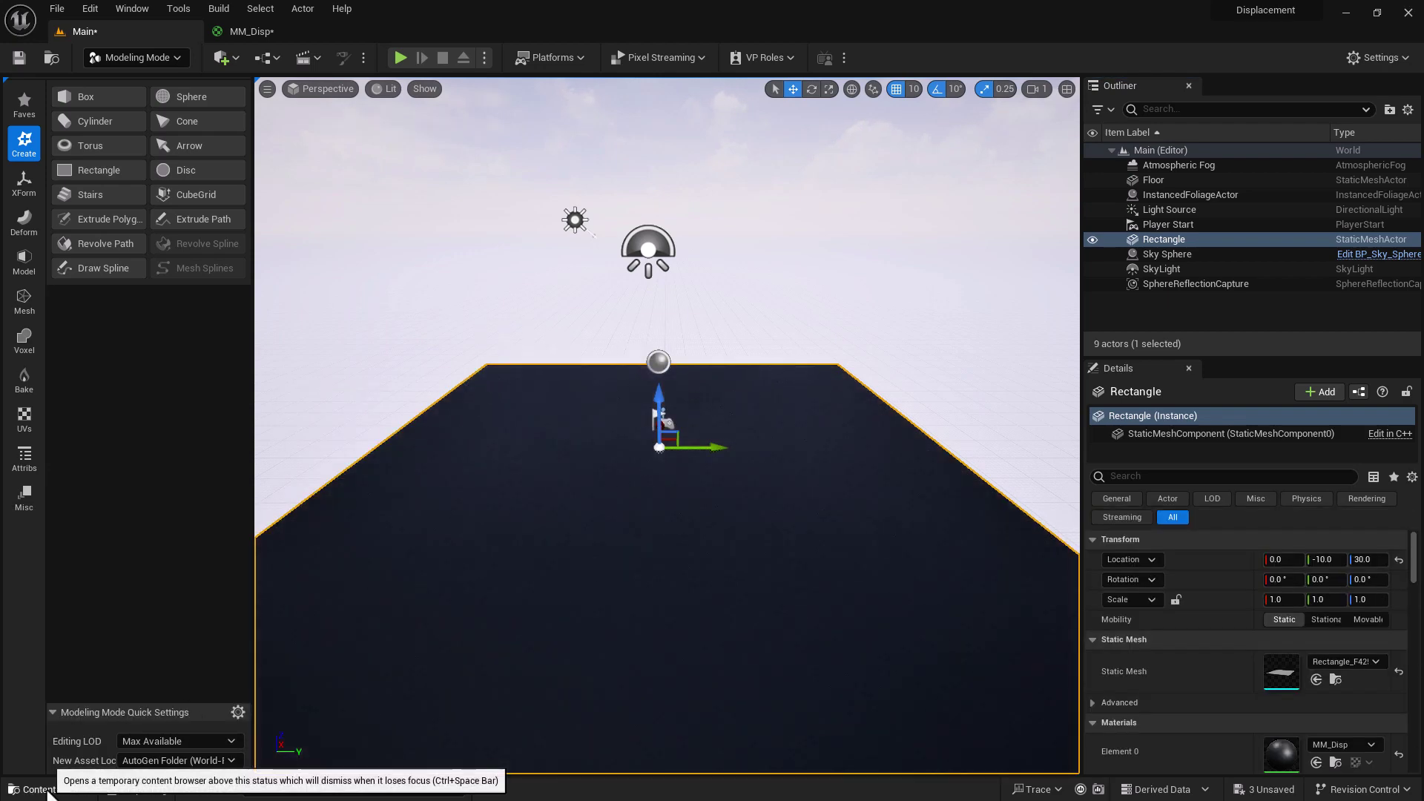
pyautogui.click(47, 792)
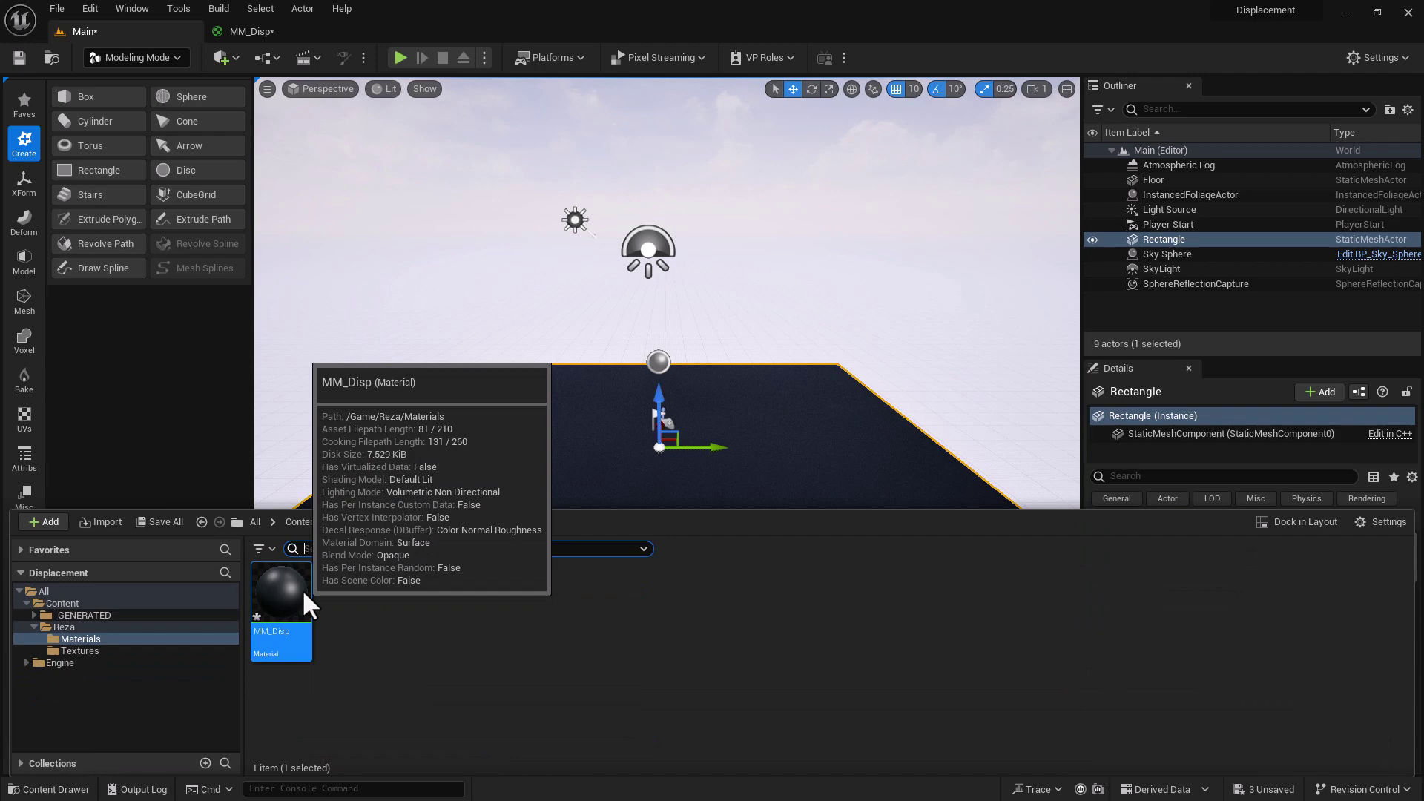
pyautogui.click(64, 6)
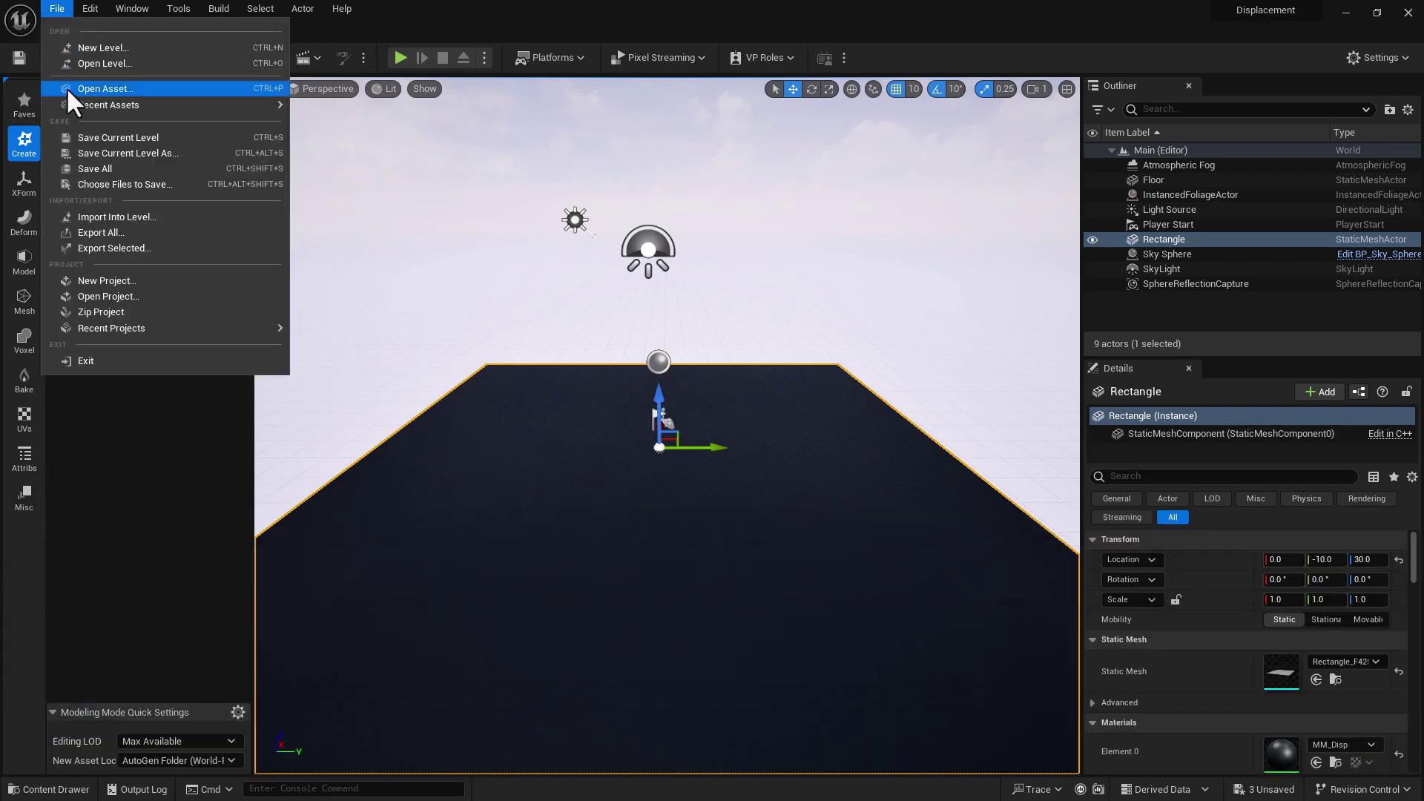
pyautogui.click(87, 165)
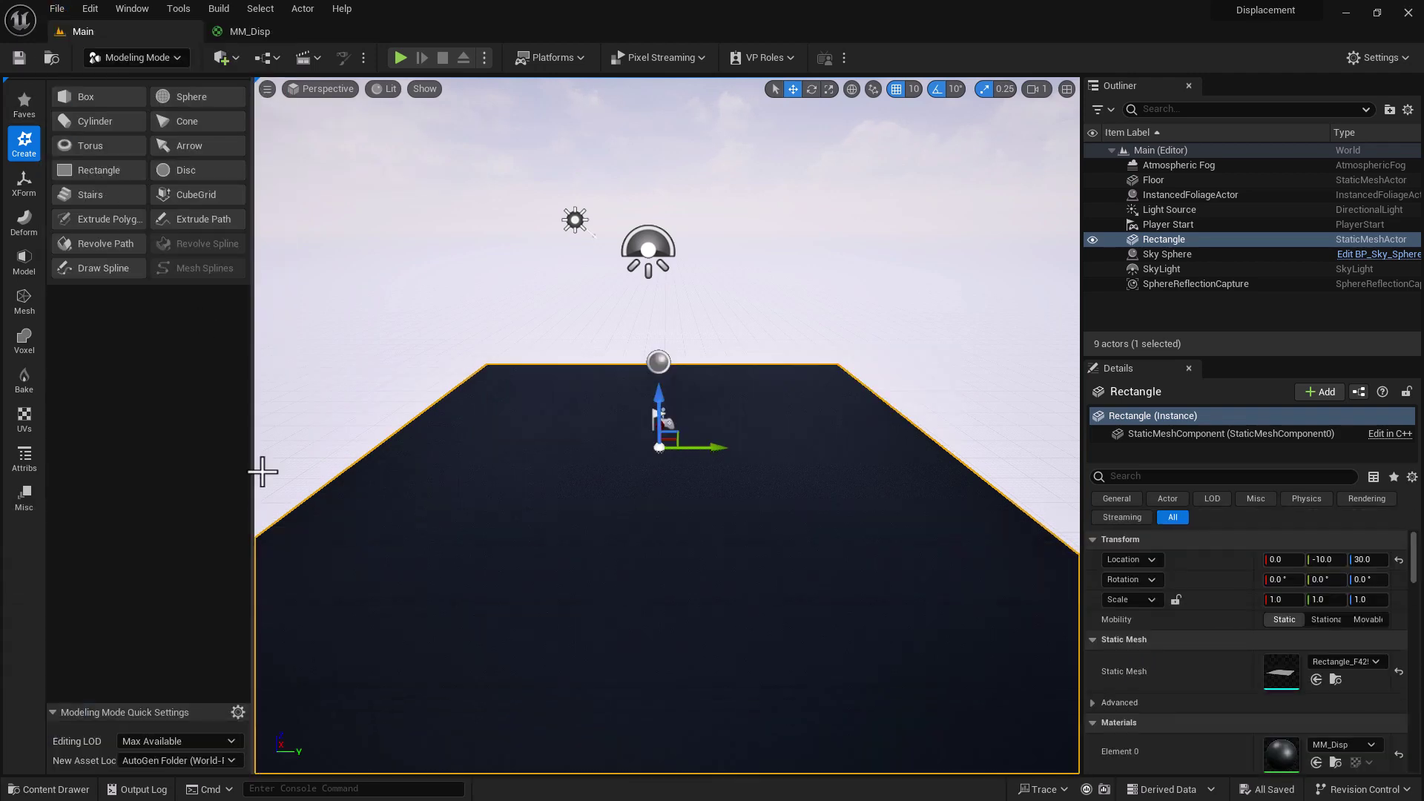
# - Add the Albedo_Sand_Desert texture from the Textures folder to the MM_Displacment material graph as a Texture Sample
pyautogui.click(44, 791)
pyautogui.click(71, 649)
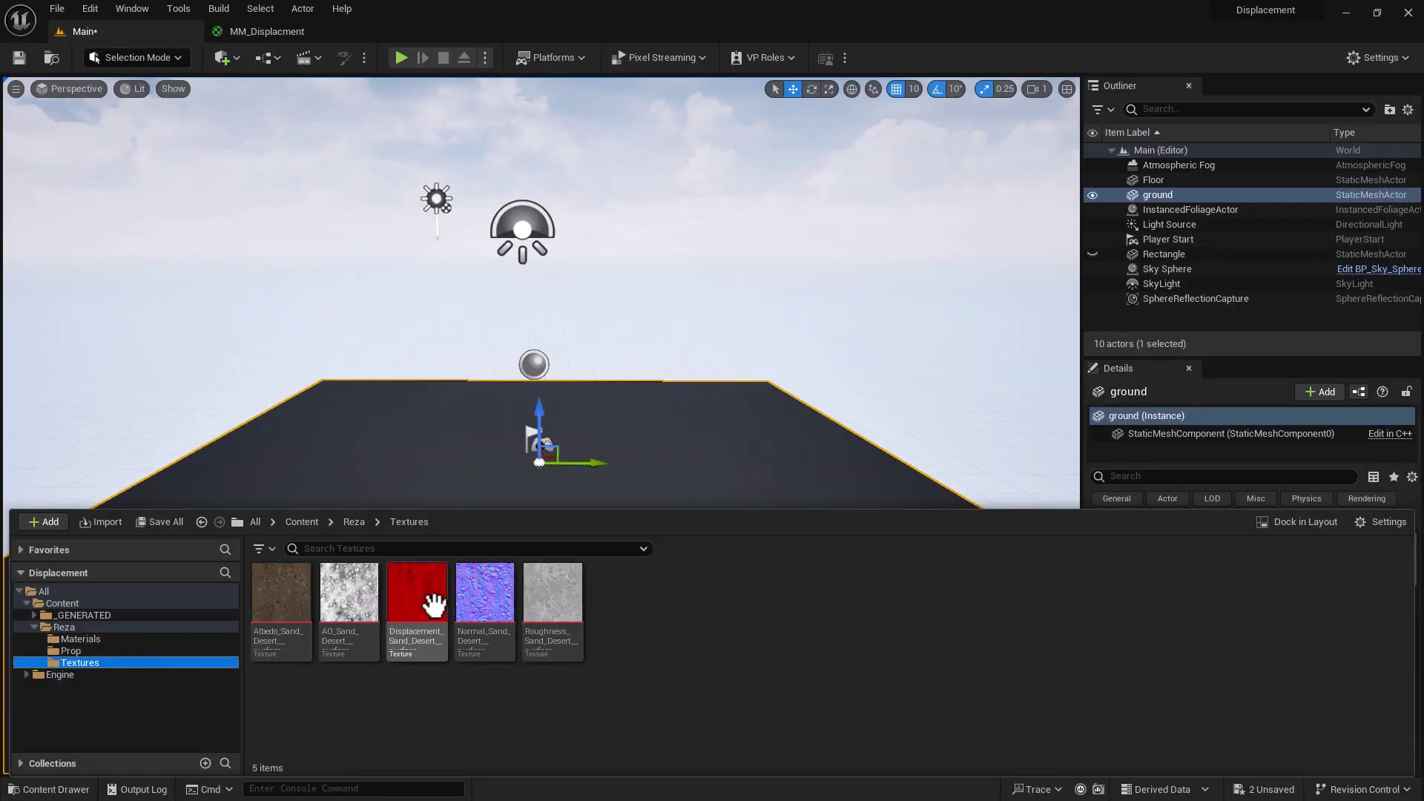
pyautogui.moveTo(558, 593)
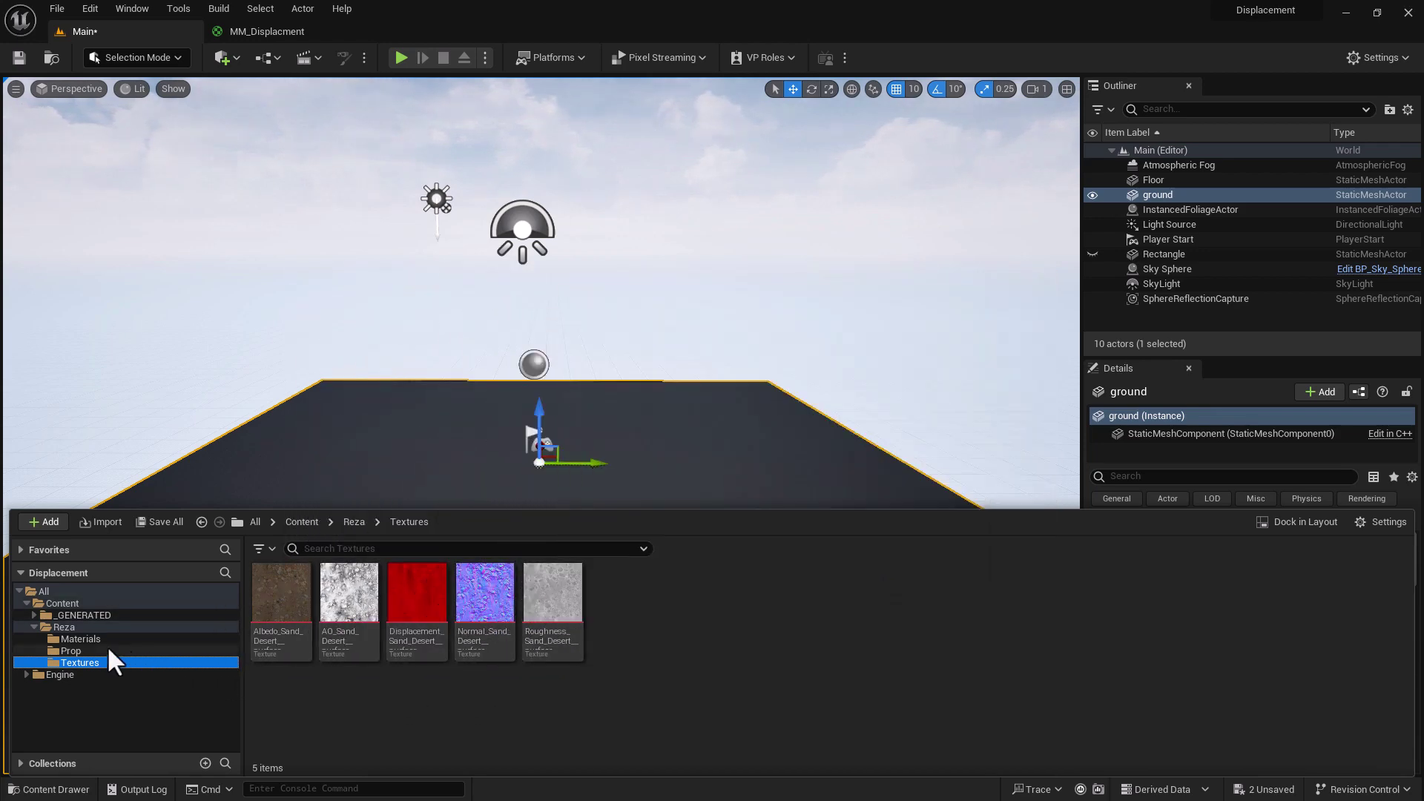
pyautogui.click(78, 639)
pyautogui.click(252, 34)
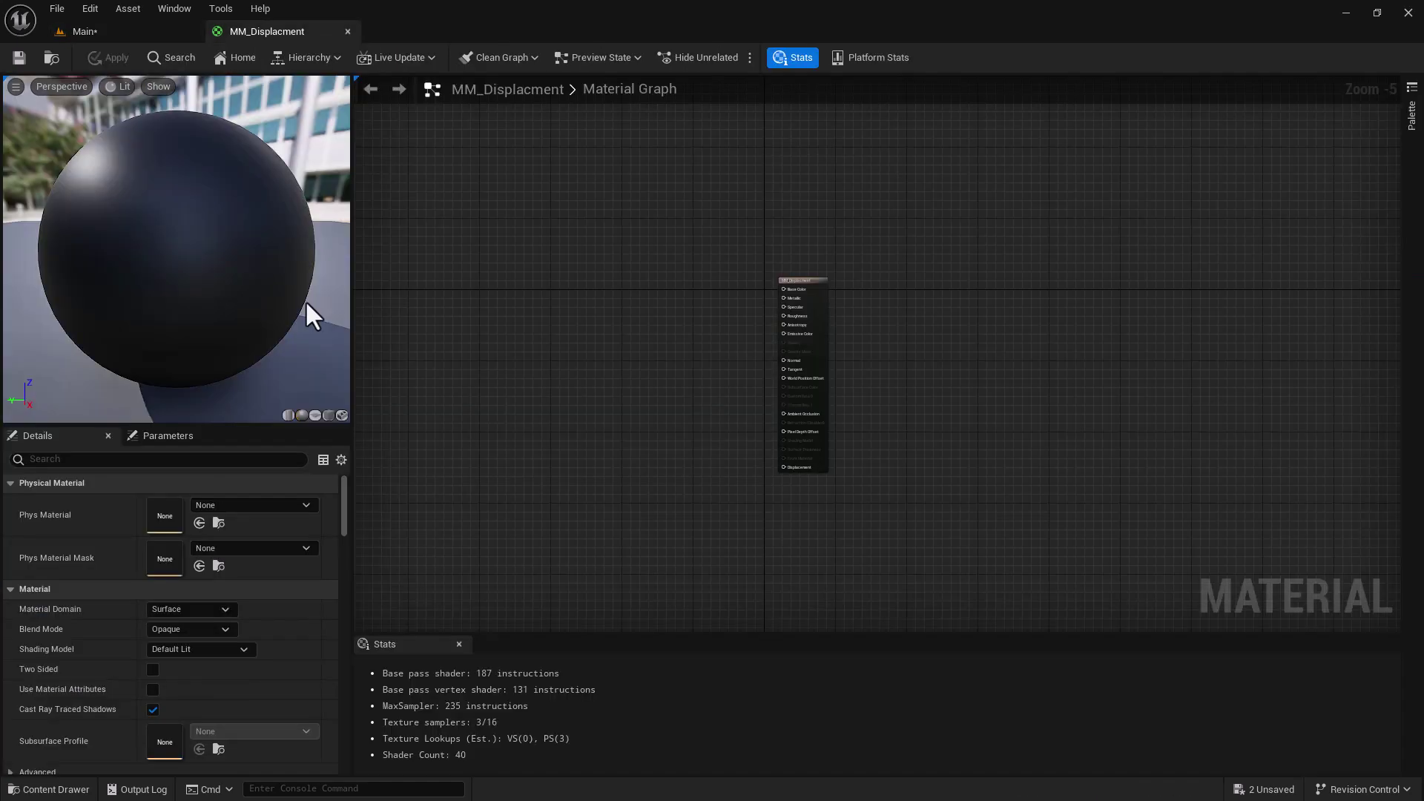
pyautogui.click(49, 789)
pyautogui.click(74, 663)
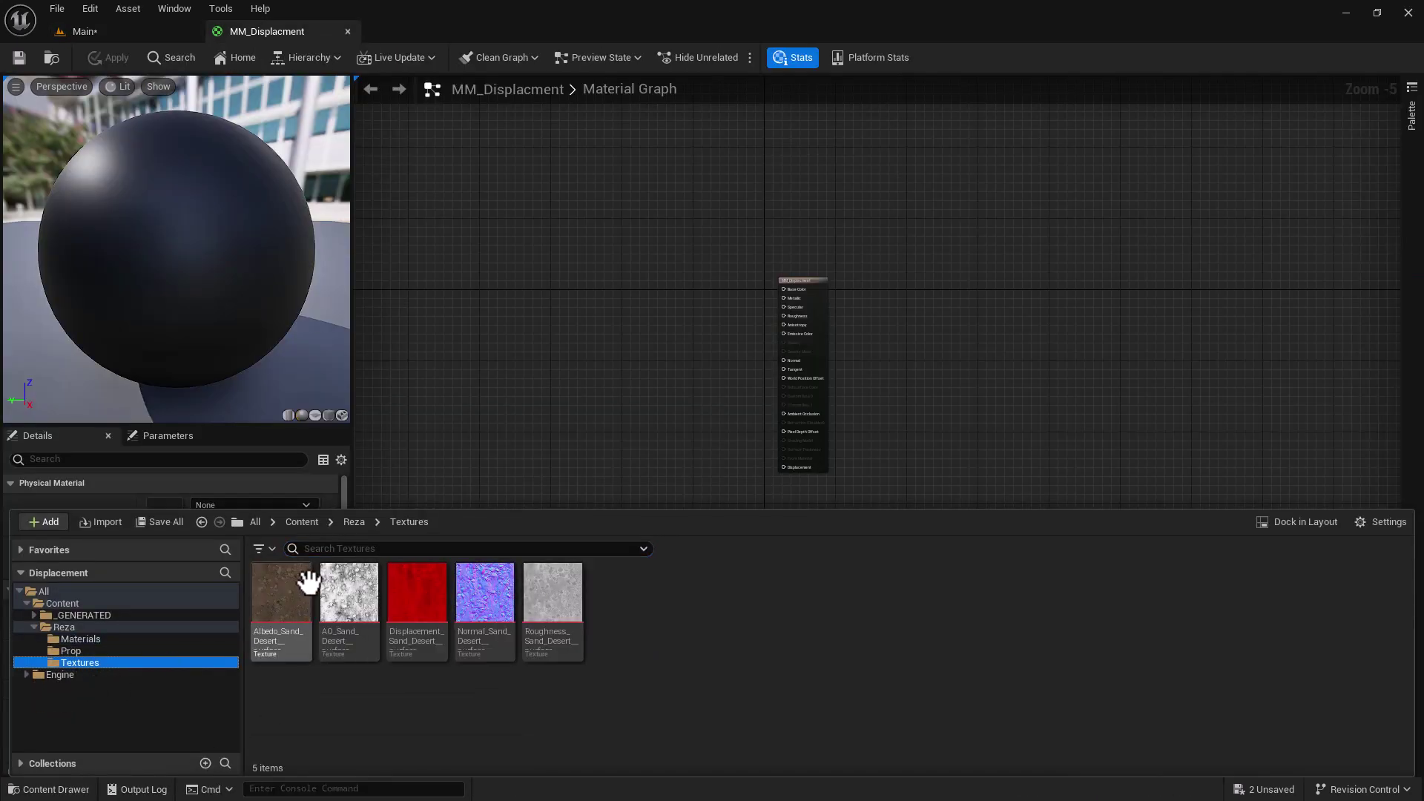
pyautogui.moveTo(304, 586); pyautogui.dragTo(549, 226)
pyautogui.scroll(5, 700, 336)
pyautogui.scroll(-3, 700, 336)
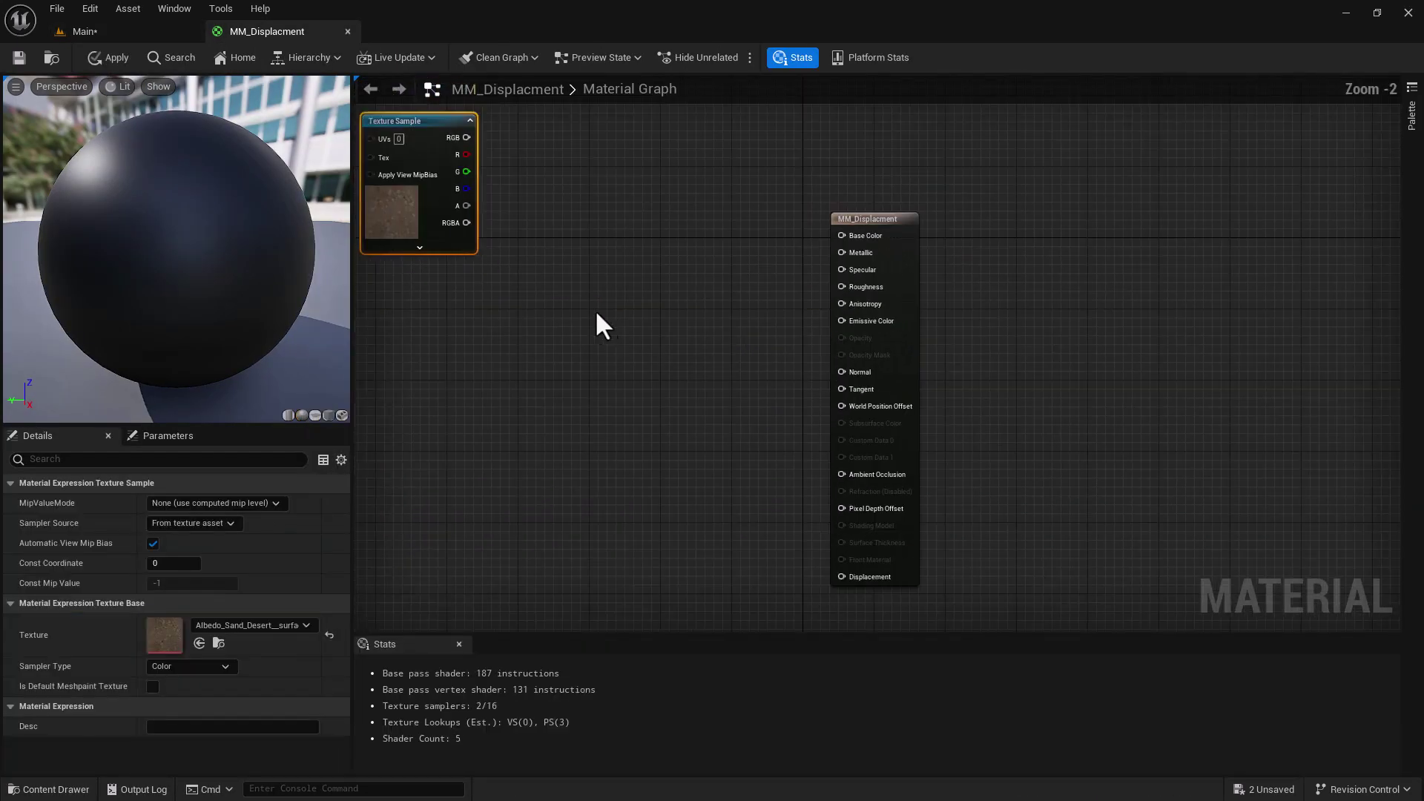
# - Position the albedo Texture Sample beside the material node and connect its RGB output to Base Color
pyautogui.moveTo(429, 130); pyautogui.dragTo(758, 230)
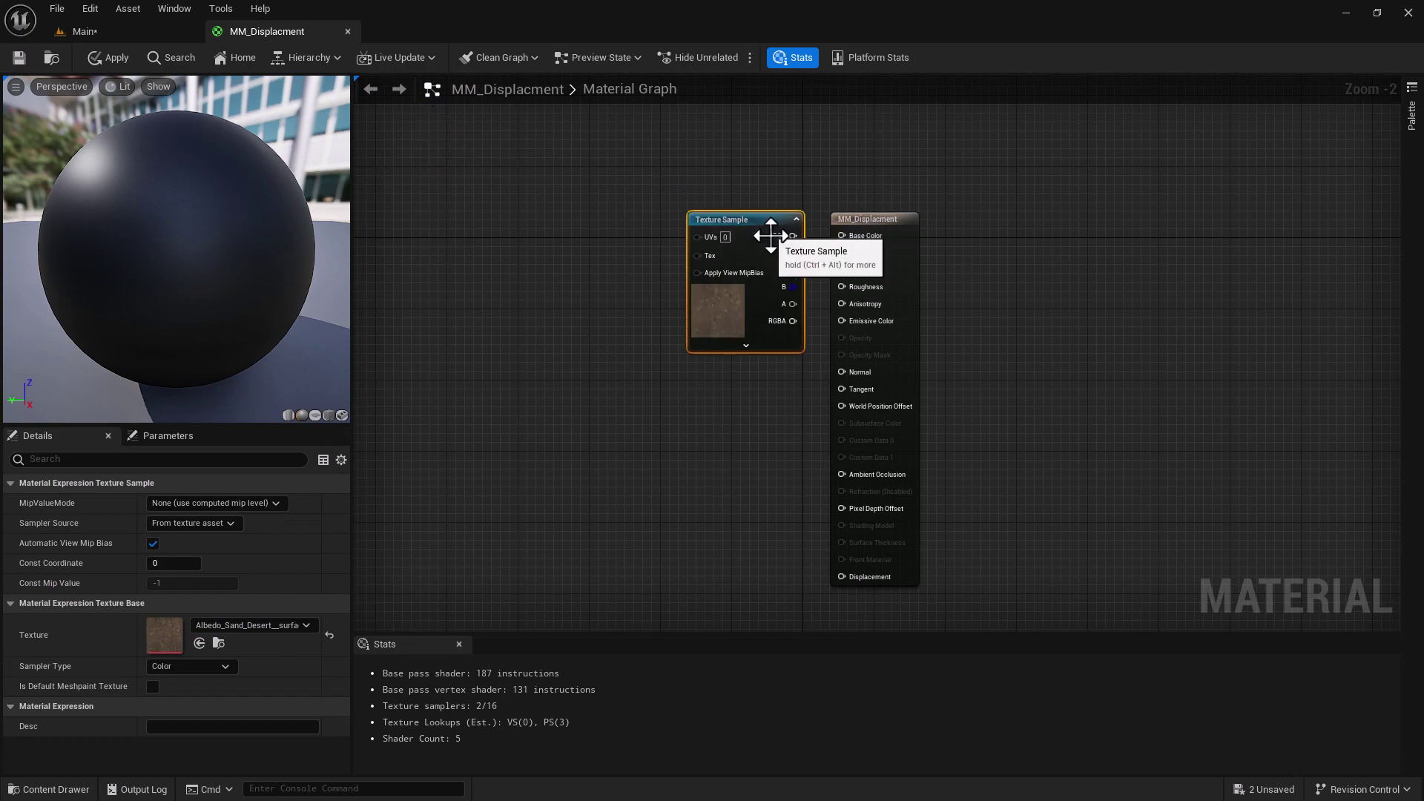
pyautogui.scroll(4, 764, 238)
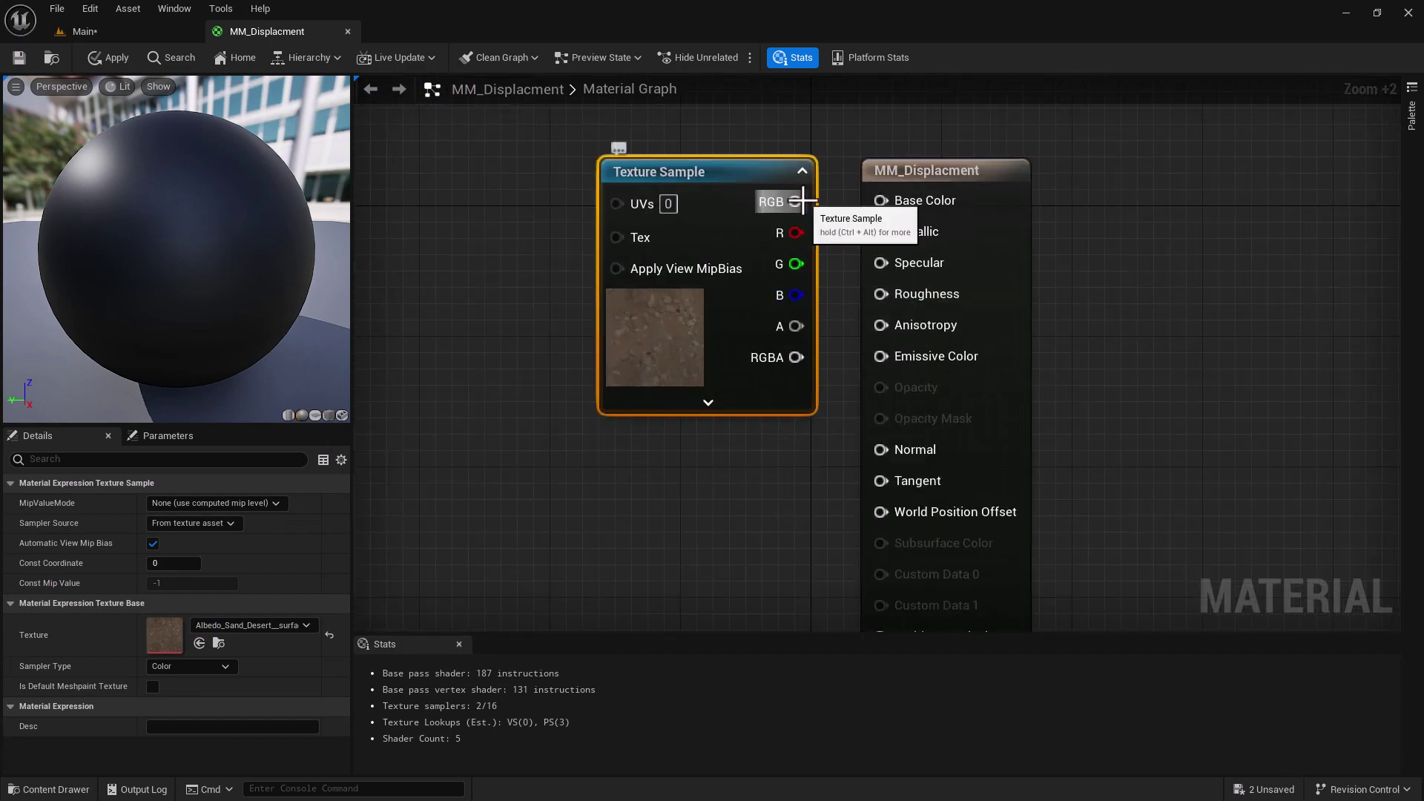
pyautogui.moveTo(796, 201); pyautogui.dragTo(881, 200)
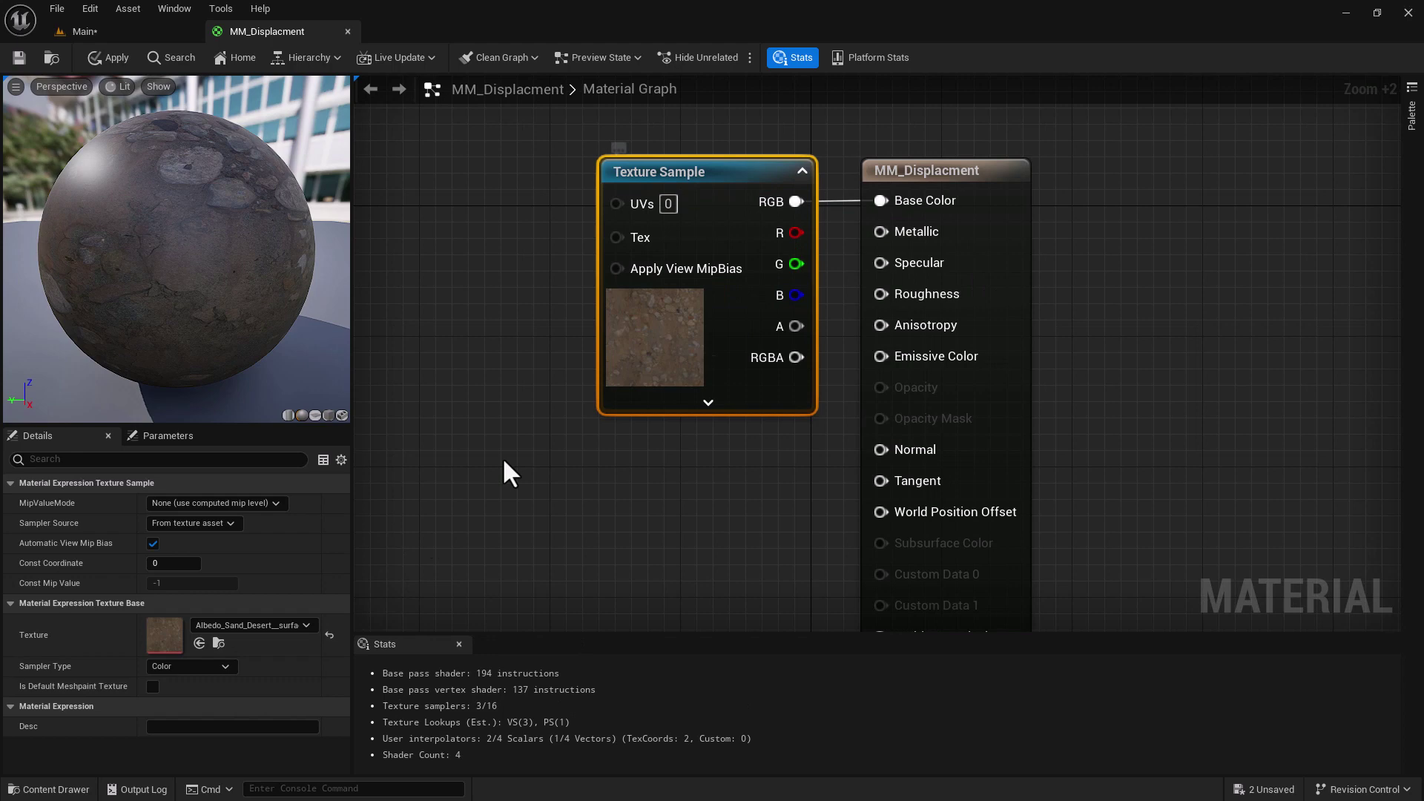
# - Add the AO_Sand_Desert texture to the material graph and connect its R output to Ambient Occlusion
pyautogui.click(46, 788)
pyautogui.moveTo(341, 602); pyautogui.dragTo(490, 182)
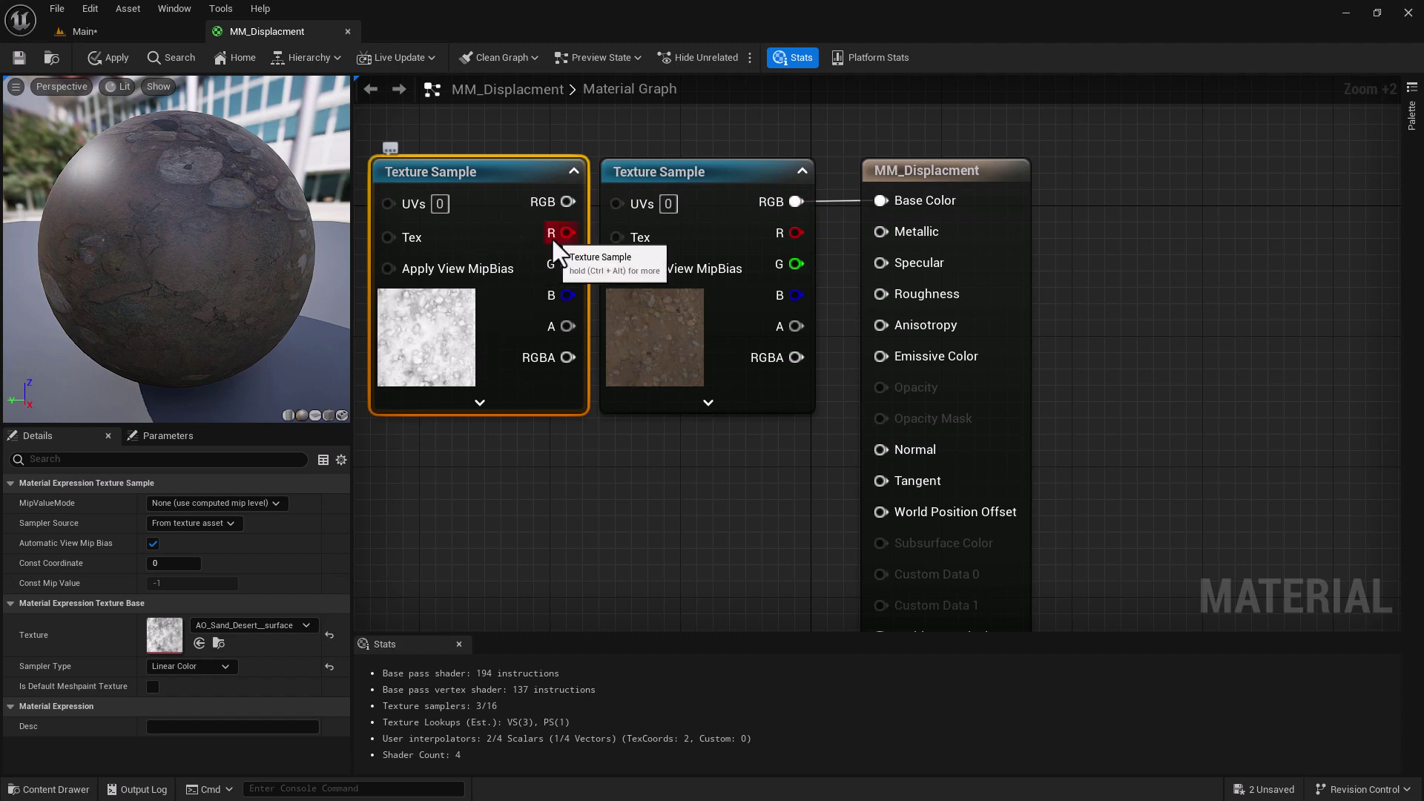
pyautogui.moveTo(566, 233); pyautogui.dragTo(881, 113)
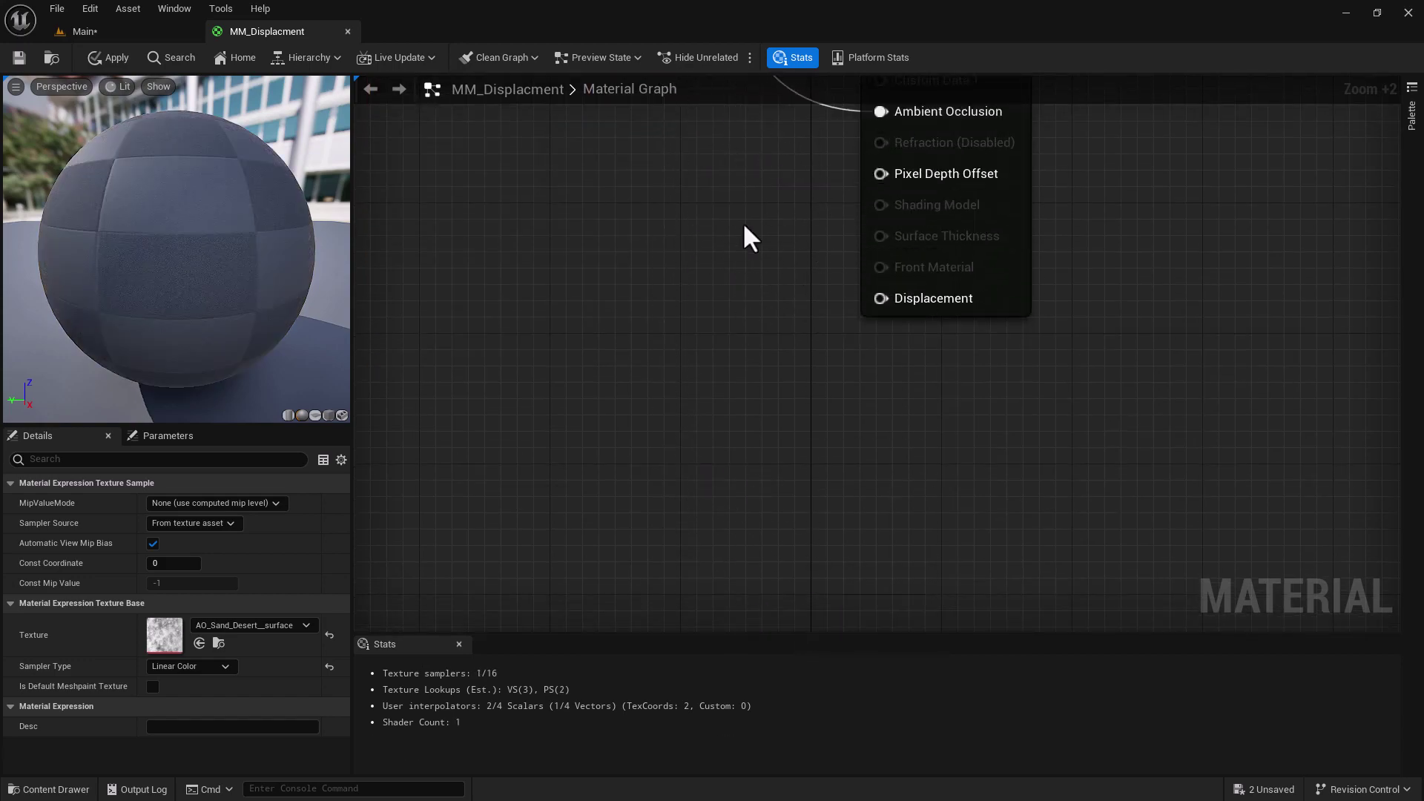
pyautogui.moveTo(754, 219); pyautogui.dragTo(831, 567, button='right')
pyautogui.scroll(-2, 829, 568)
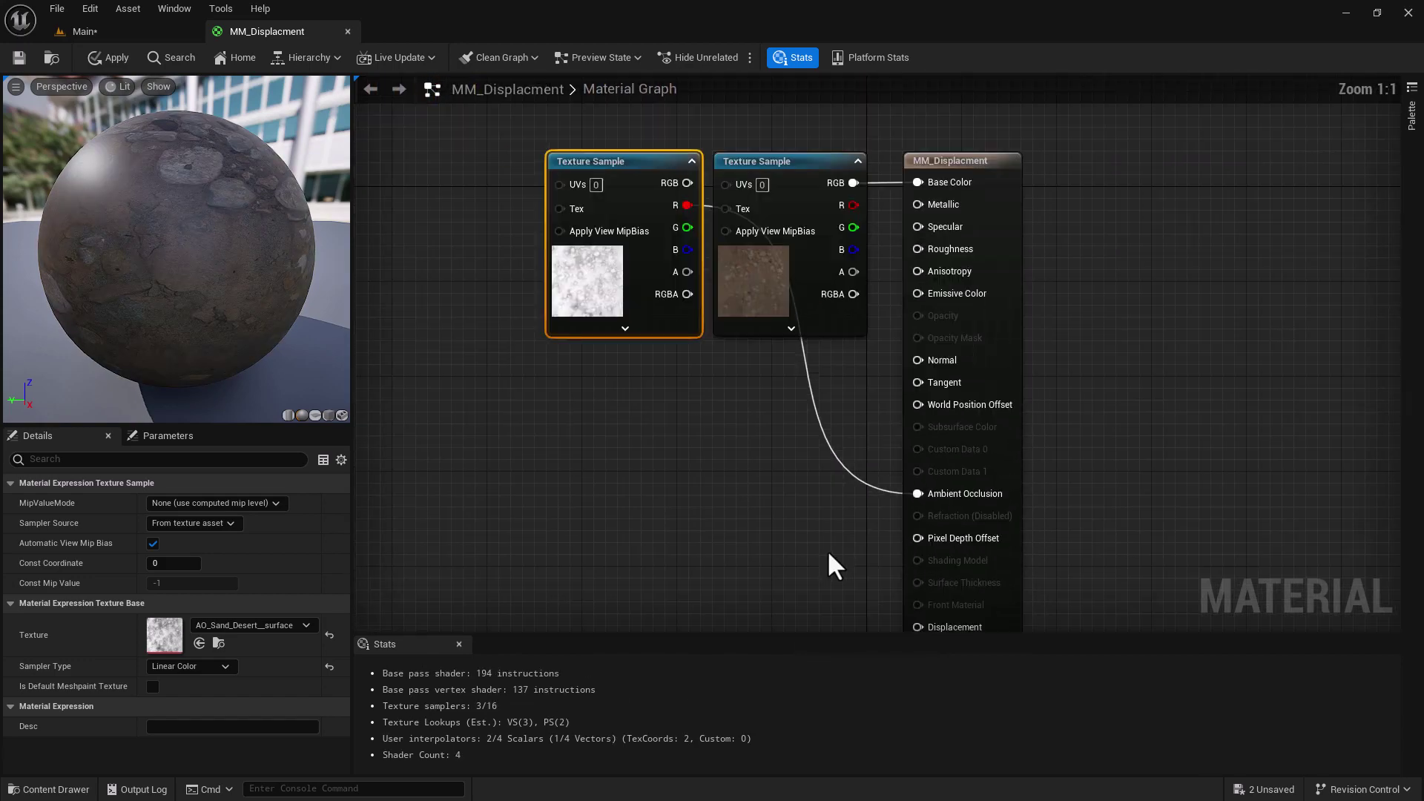
# - Close the statistics panel, add the Normal_Sand_Desert texture to the material graph, and connect its RGB output to Normal
pyautogui.click(459, 644)
pyautogui.click(49, 789)
pyautogui.moveTo(475, 614); pyautogui.dragTo(603, 431)
pyautogui.moveTo(738, 457); pyautogui.dragTo(913, 361)
# - Add the Roughness_Sand_Desert texture to the material graph and connect its R output to Roughness
pyautogui.click(48, 789)
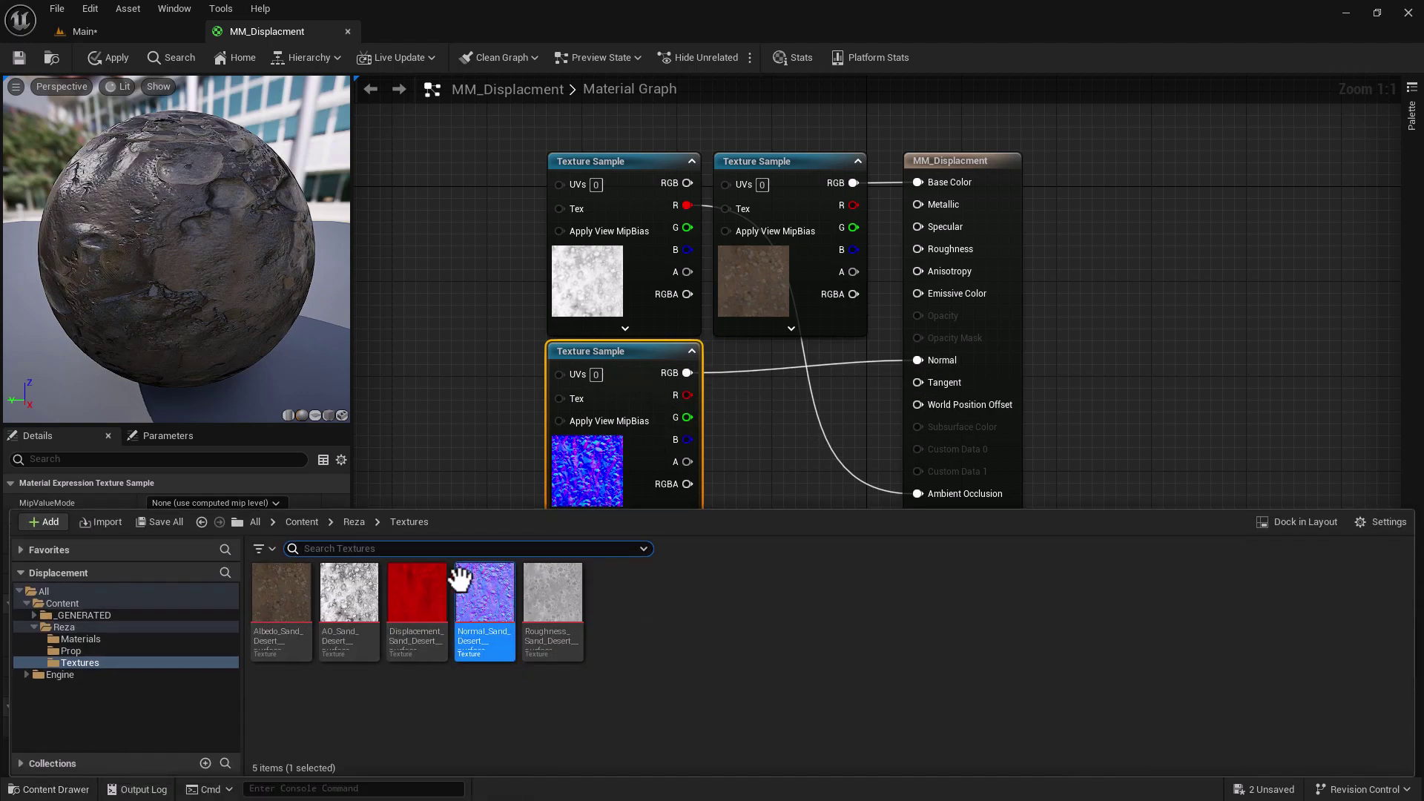
pyautogui.moveTo(553, 593); pyautogui.dragTo(762, 358)
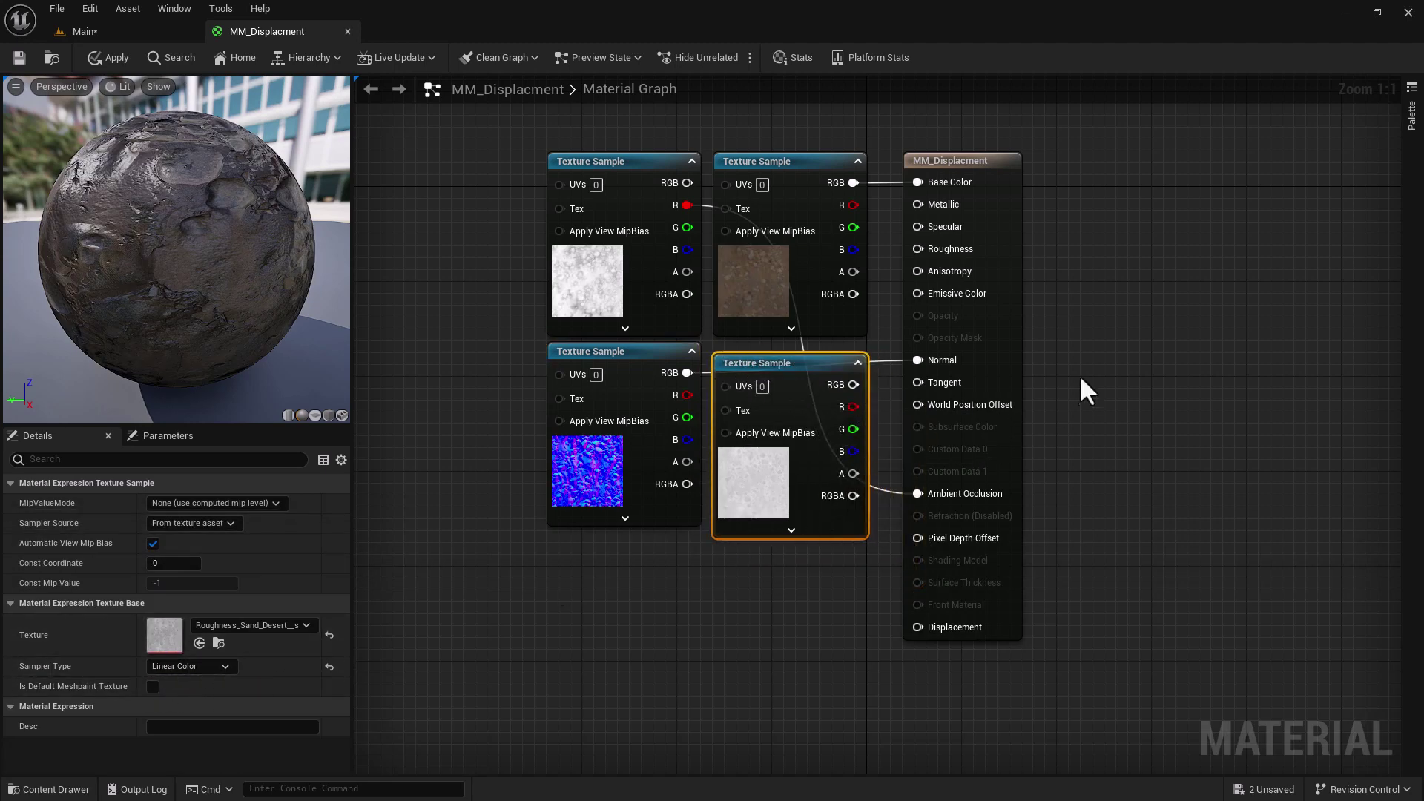
pyautogui.moveTo(852, 407); pyautogui.dragTo(892, 334)
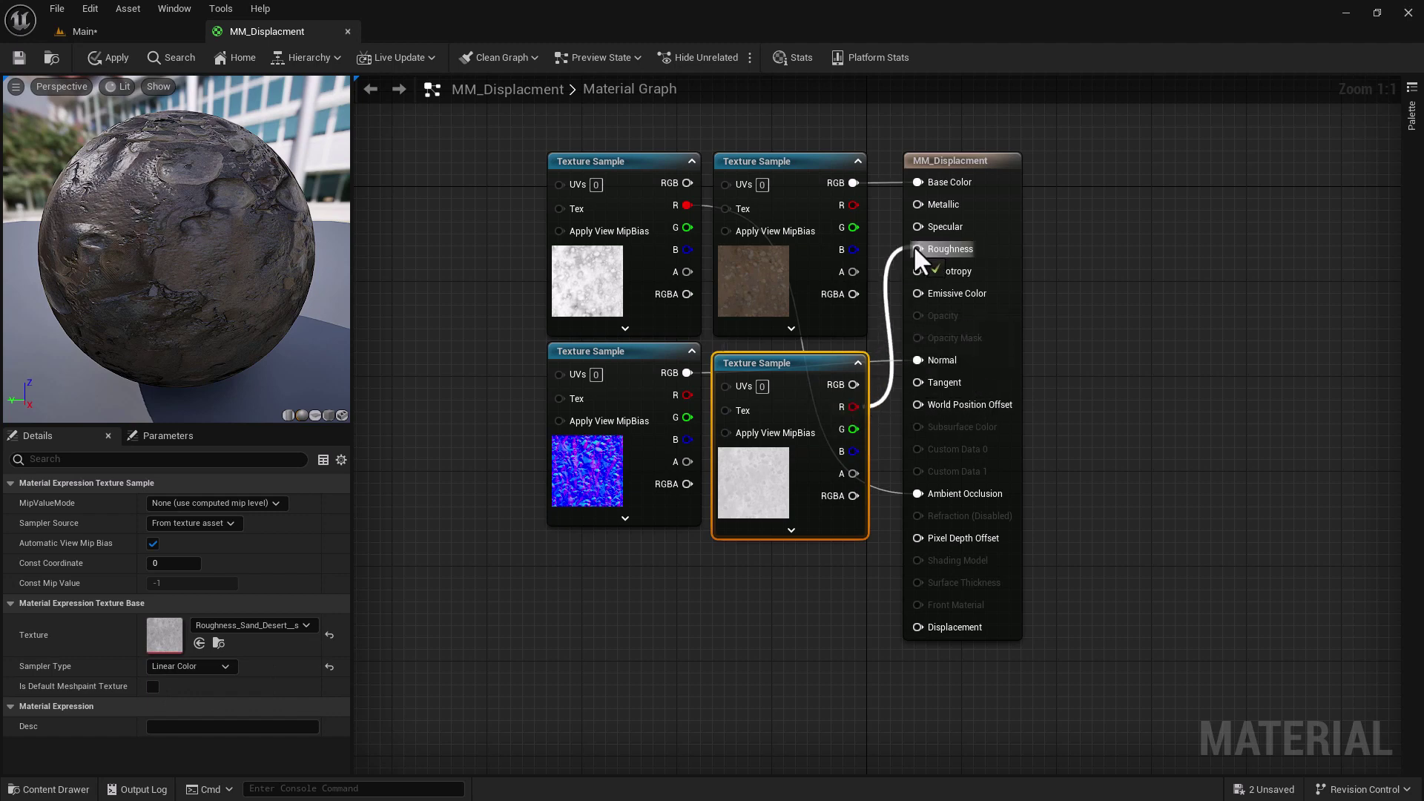
pyautogui.moveTo(914, 249); pyautogui.dragTo(922, 242)
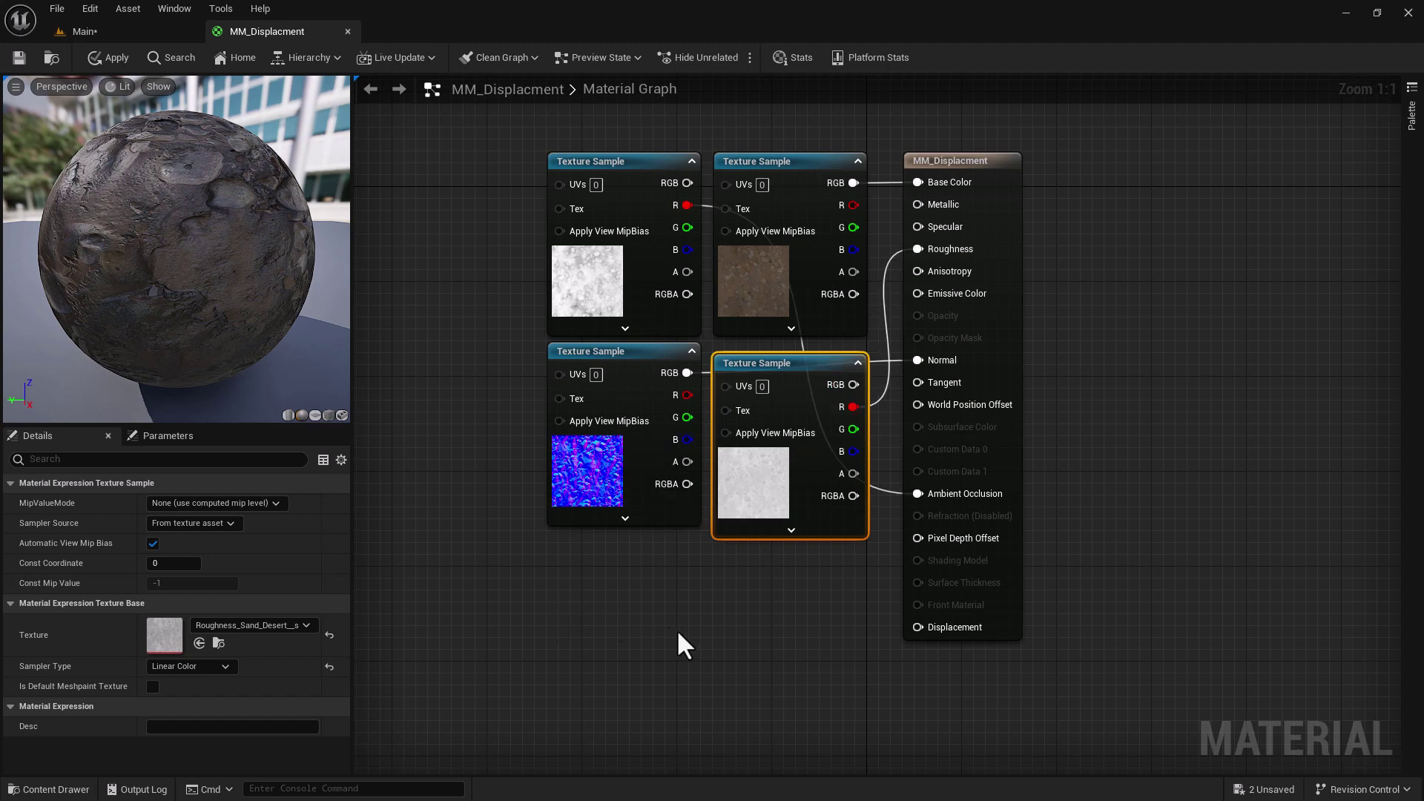
# - Add a TexCoord node and a Multiply node to the graph, side by side ahead of the Texture Samples
pyautogui.moveTo(618, 608); pyautogui.dragTo(853, 700, button='right')
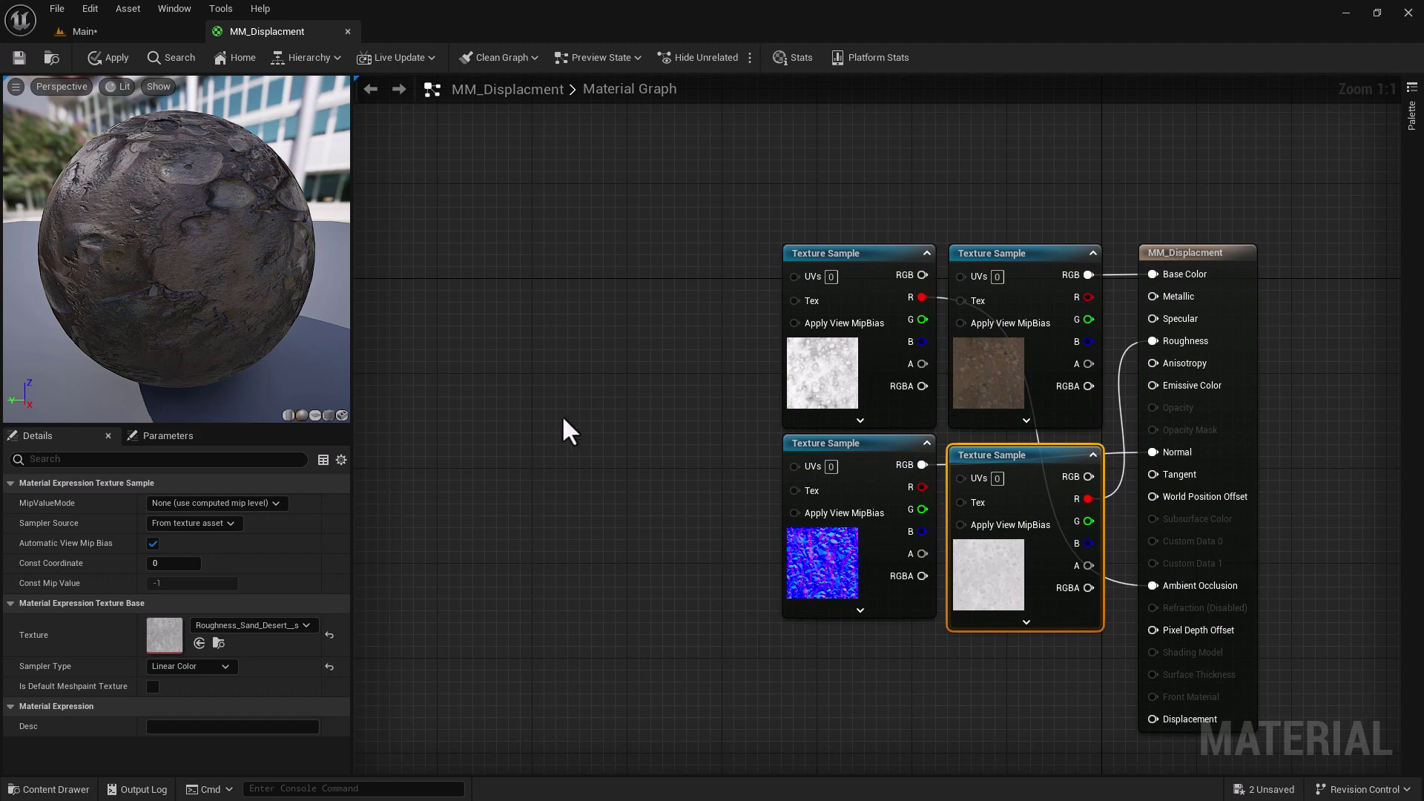
pyautogui.click(525, 387)
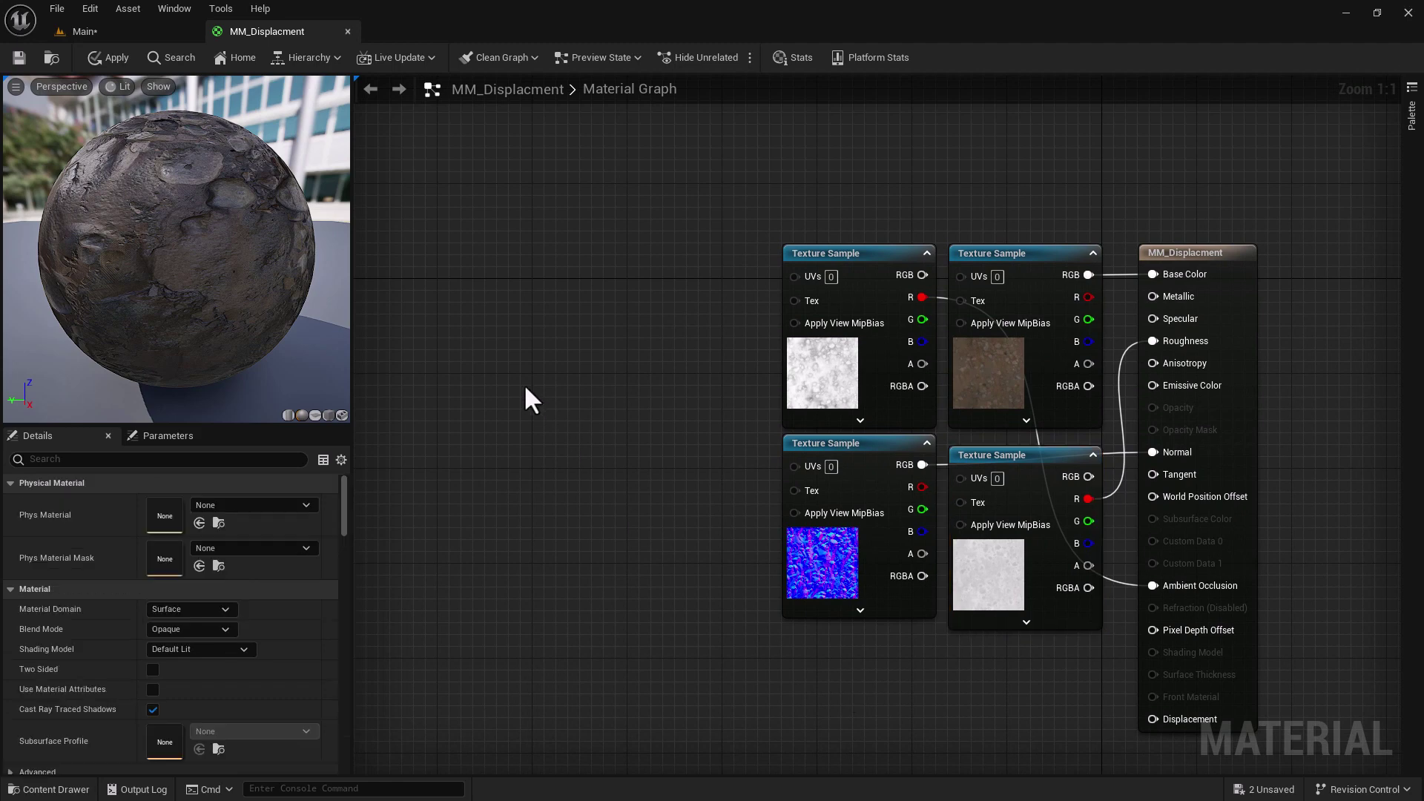
pyautogui.rightClick(523, 384)
pyautogui.write('texcoord')
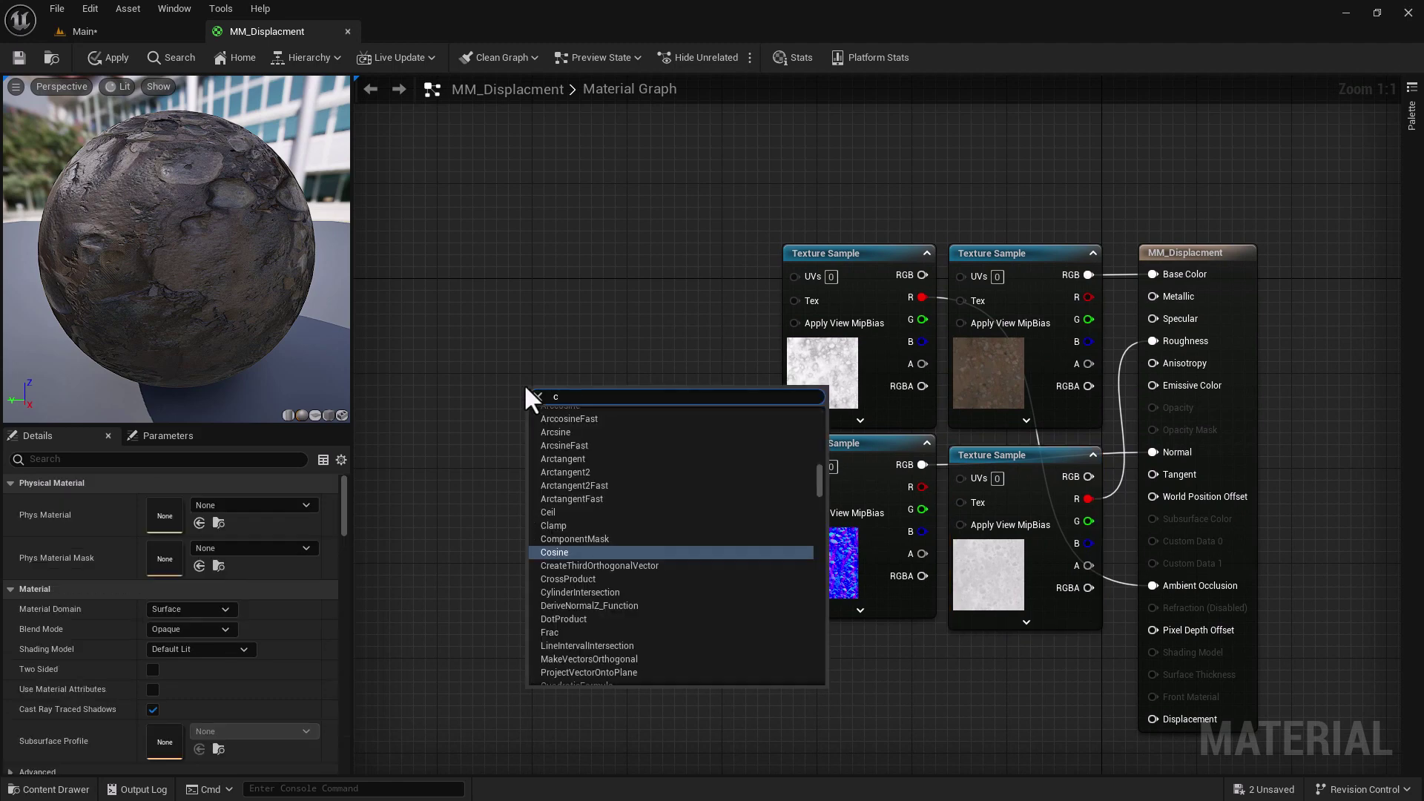
pyautogui.press('Return')
pyautogui.moveTo(560, 399); pyautogui.dragTo(474, 284)
pyautogui.click(638, 278)
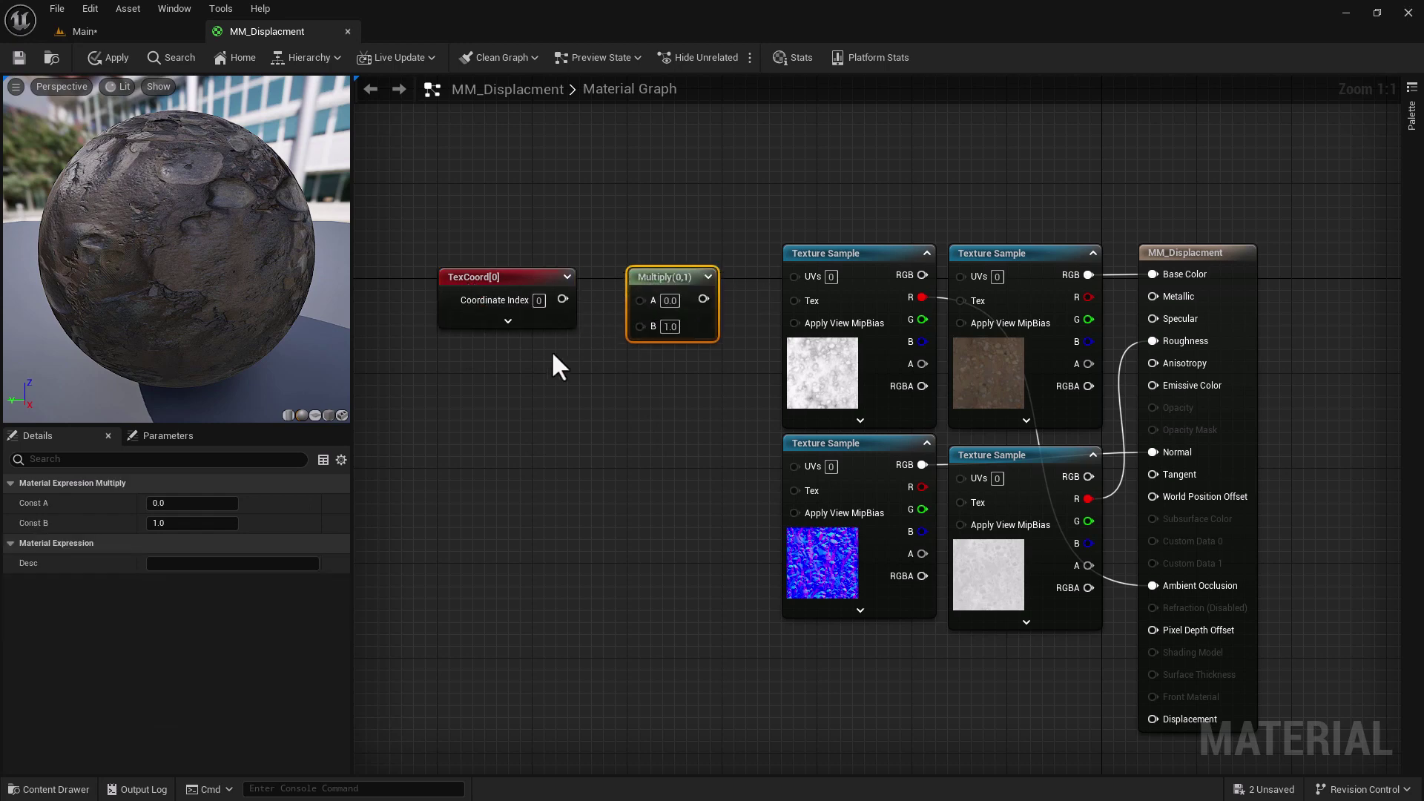
# - Feed TexCoord into Multiply A and a new Constant into B, then connect the Multiply output to the UVs of all four Texture Samples
pyautogui.click(528, 387)
pyautogui.moveTo(528, 387); pyautogui.dragTo(597, 364)
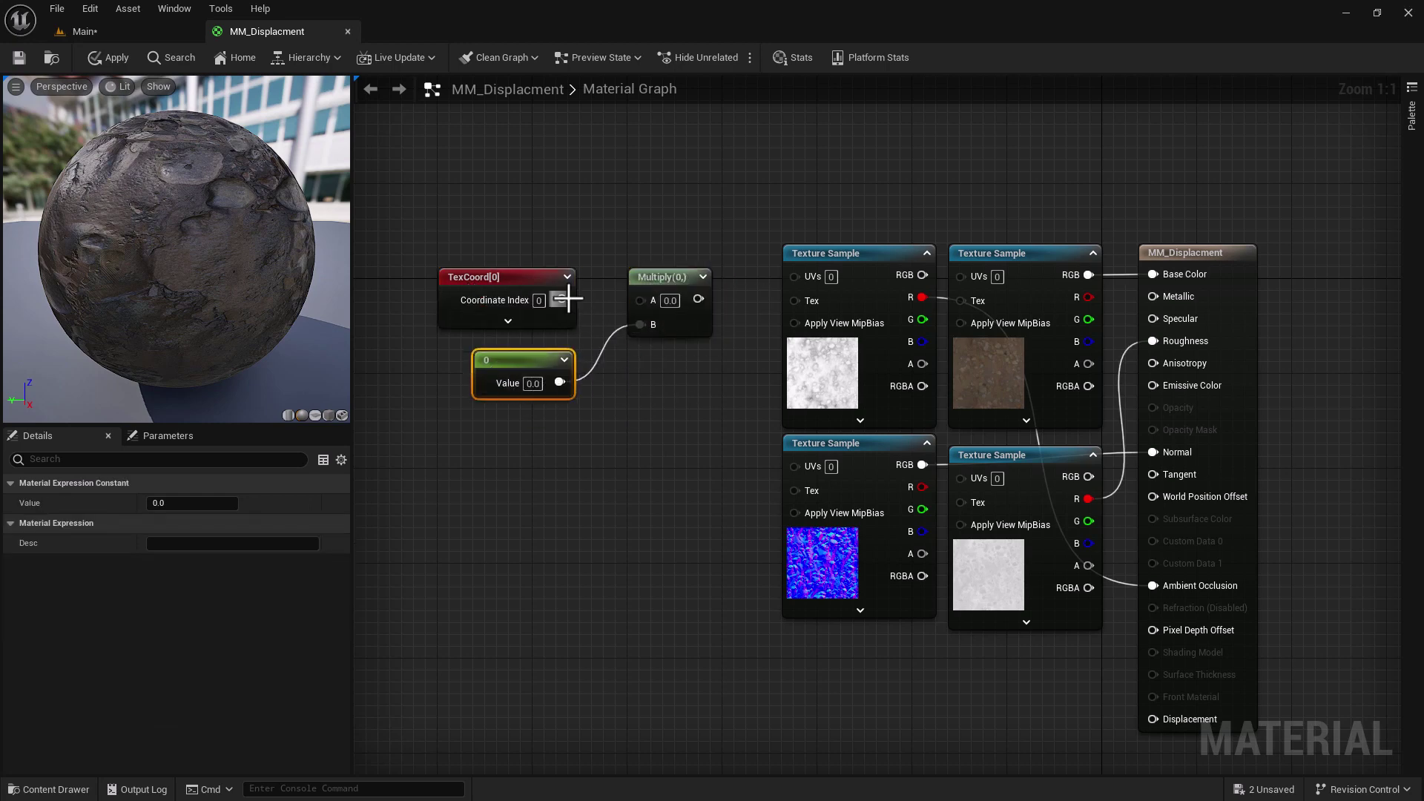
pyautogui.moveTo(562, 299); pyautogui.dragTo(794, 275)
pyautogui.moveTo(683, 299); pyautogui.dragTo(961, 276)
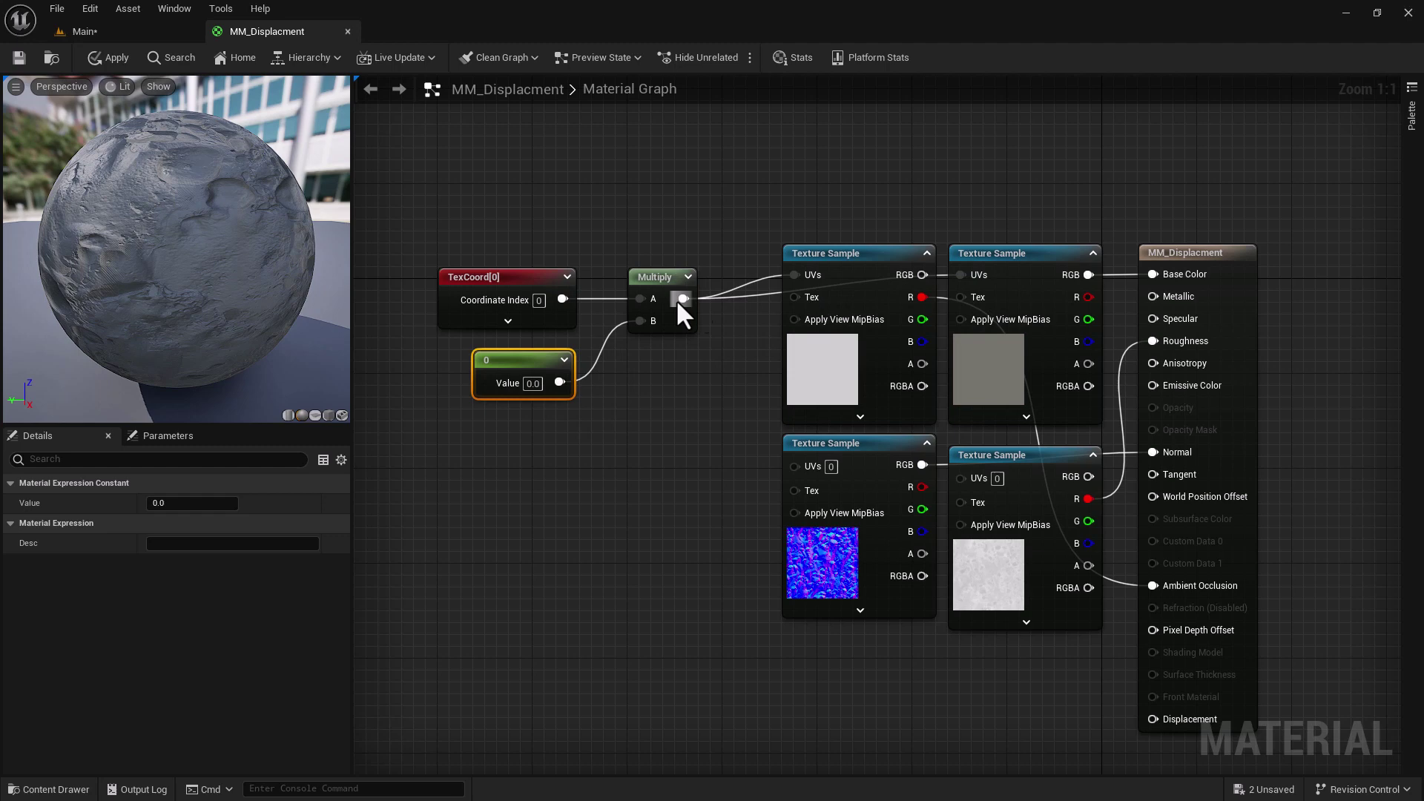
pyautogui.moveTo(963, 468); pyautogui.dragTo(962, 477)
pyautogui.moveTo(683, 299); pyautogui.dragTo(794, 465)
# - Set the constant to 1, convert it to a parameter named Tiling placed under TexCoord, and save the material
pyautogui.write('1')
pyautogui.rightClick(496, 359)
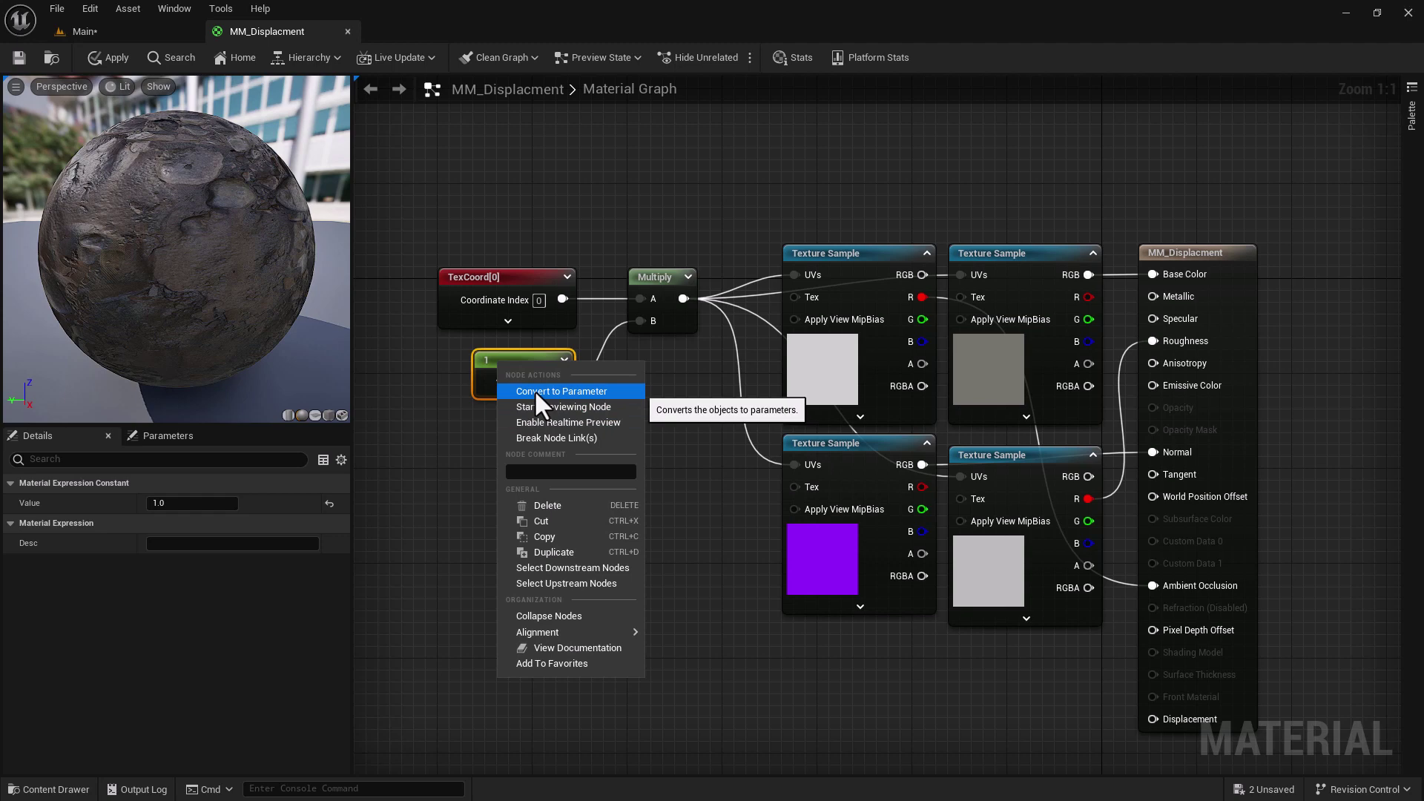
pyautogui.click(534, 391)
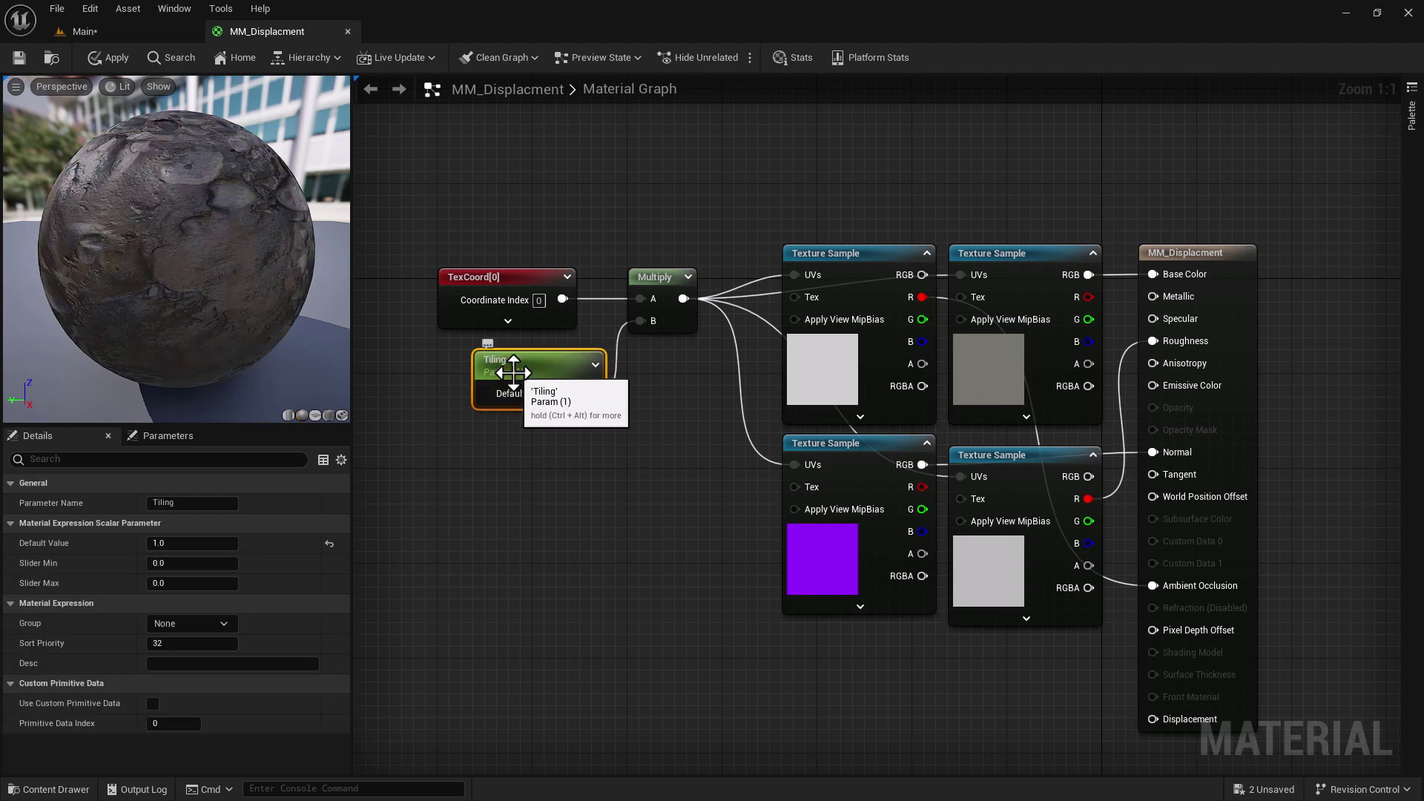
pyautogui.moveTo(487, 367); pyautogui.dragTo(463, 356)
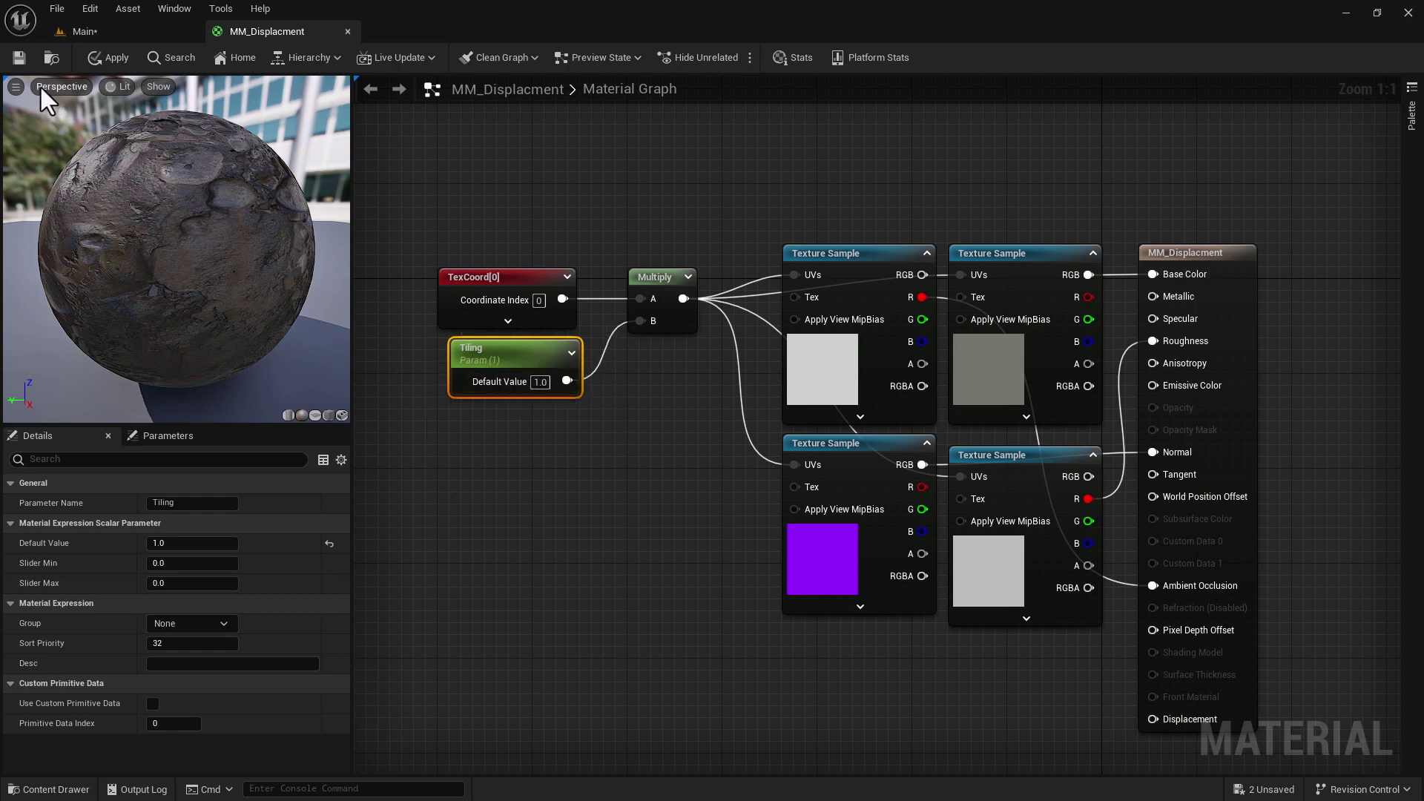
pyautogui.hotkey('ctrl', 's')
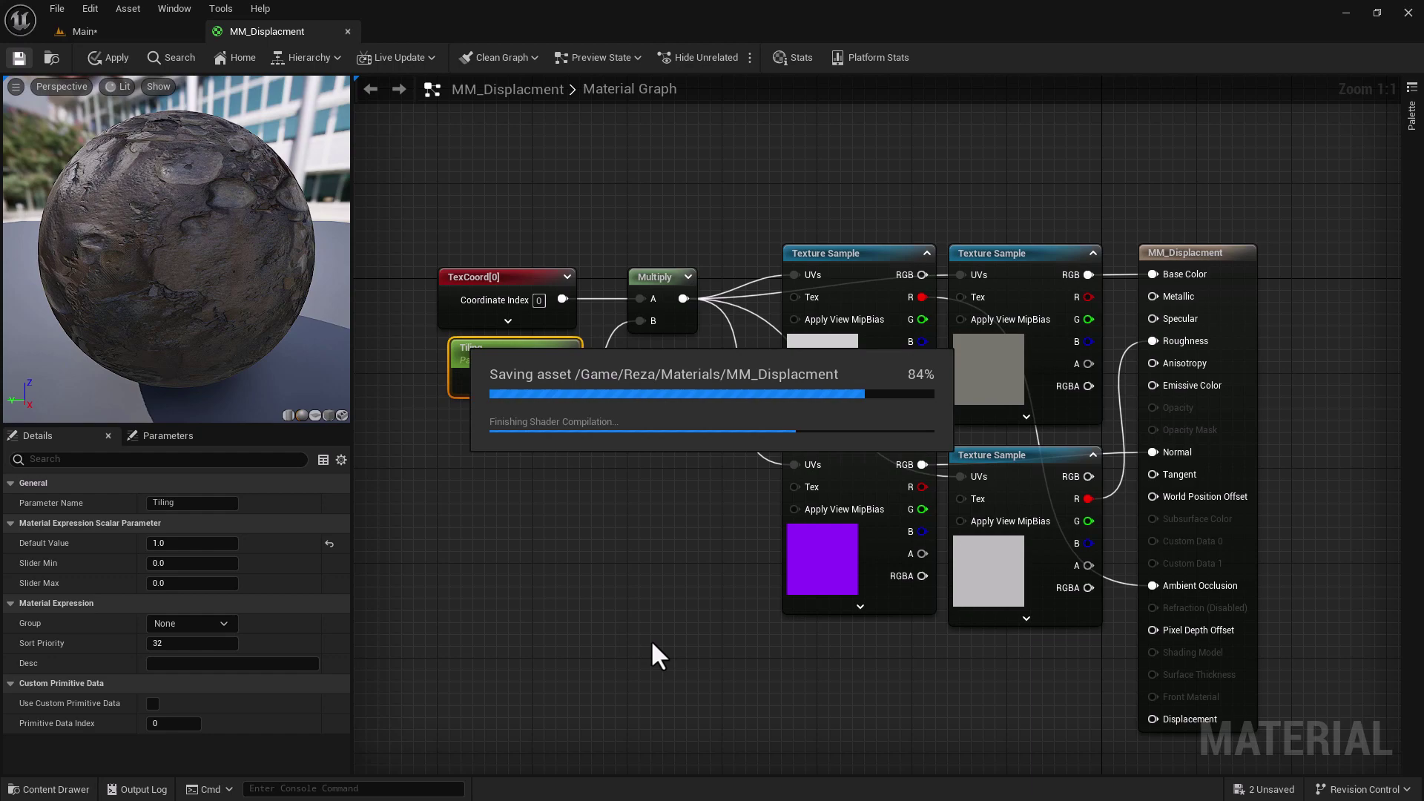
# - Add the Displacement_Sand_Desert texture to the graph and position its Texture Sample below the normal map sample
pyautogui.moveTo(724, 675); pyautogui.dragTo(667, 517, button='right')
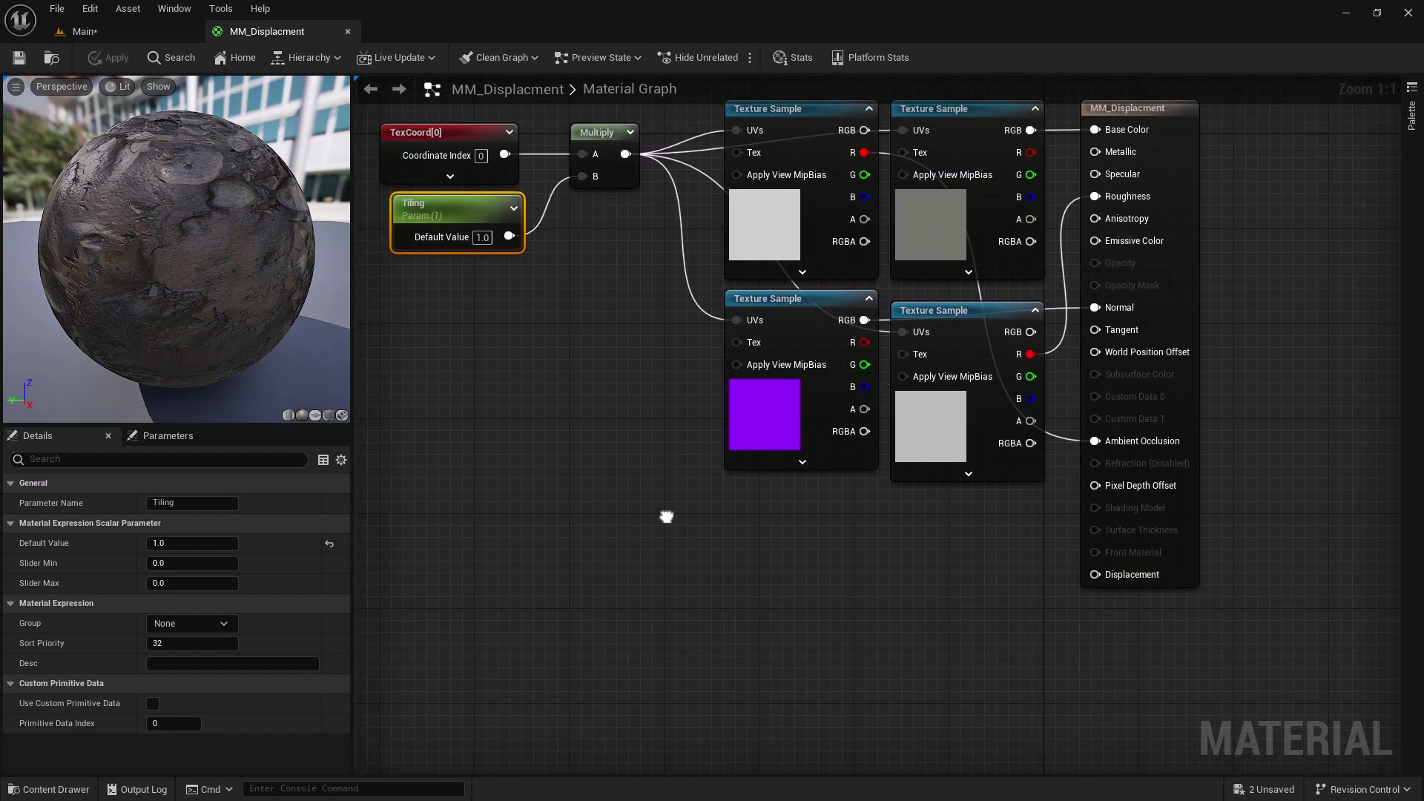
pyautogui.click(48, 789)
pyautogui.click(417, 594)
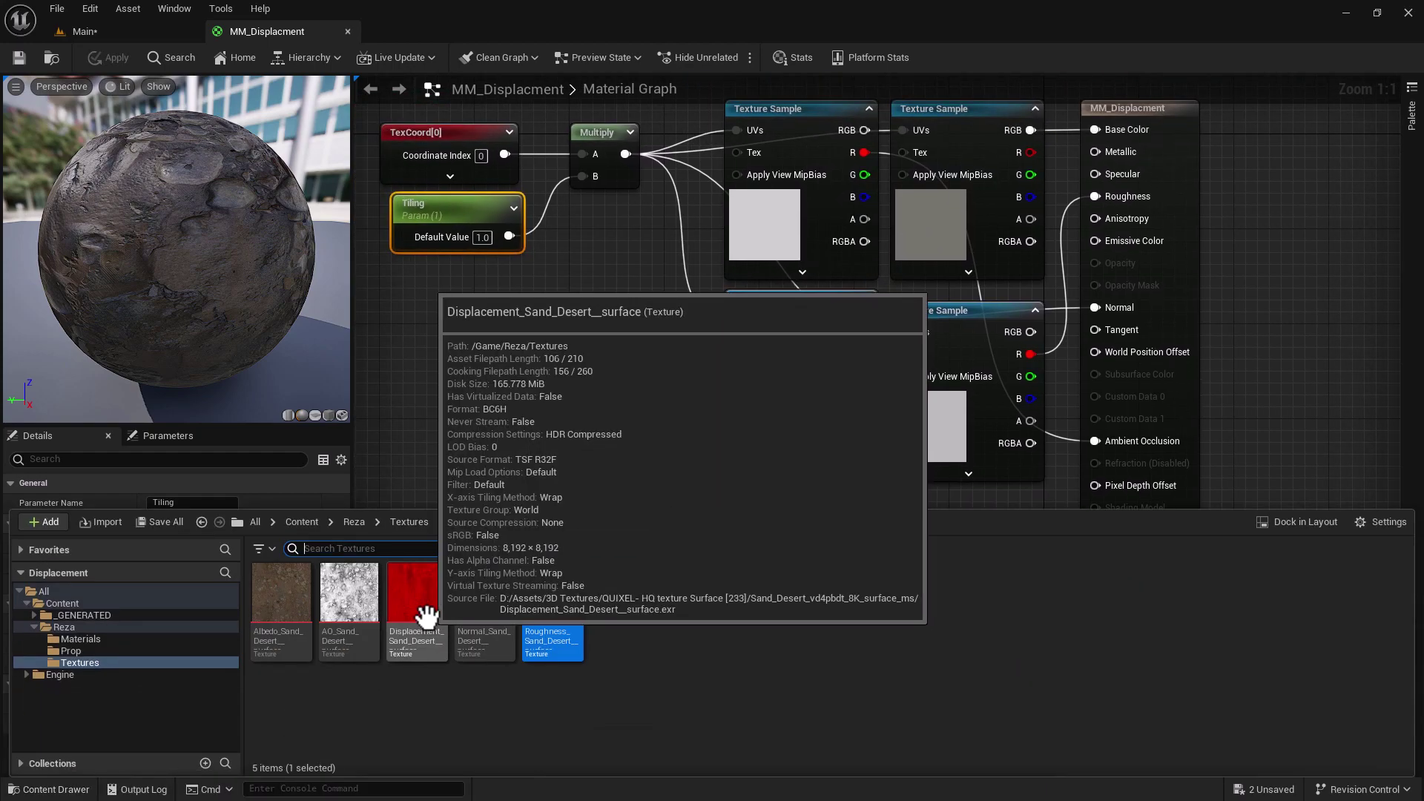
pyautogui.moveTo(422, 610); pyautogui.dragTo(945, 520)
pyautogui.moveTo(840, 572); pyautogui.dragTo(638, 468, button='right')
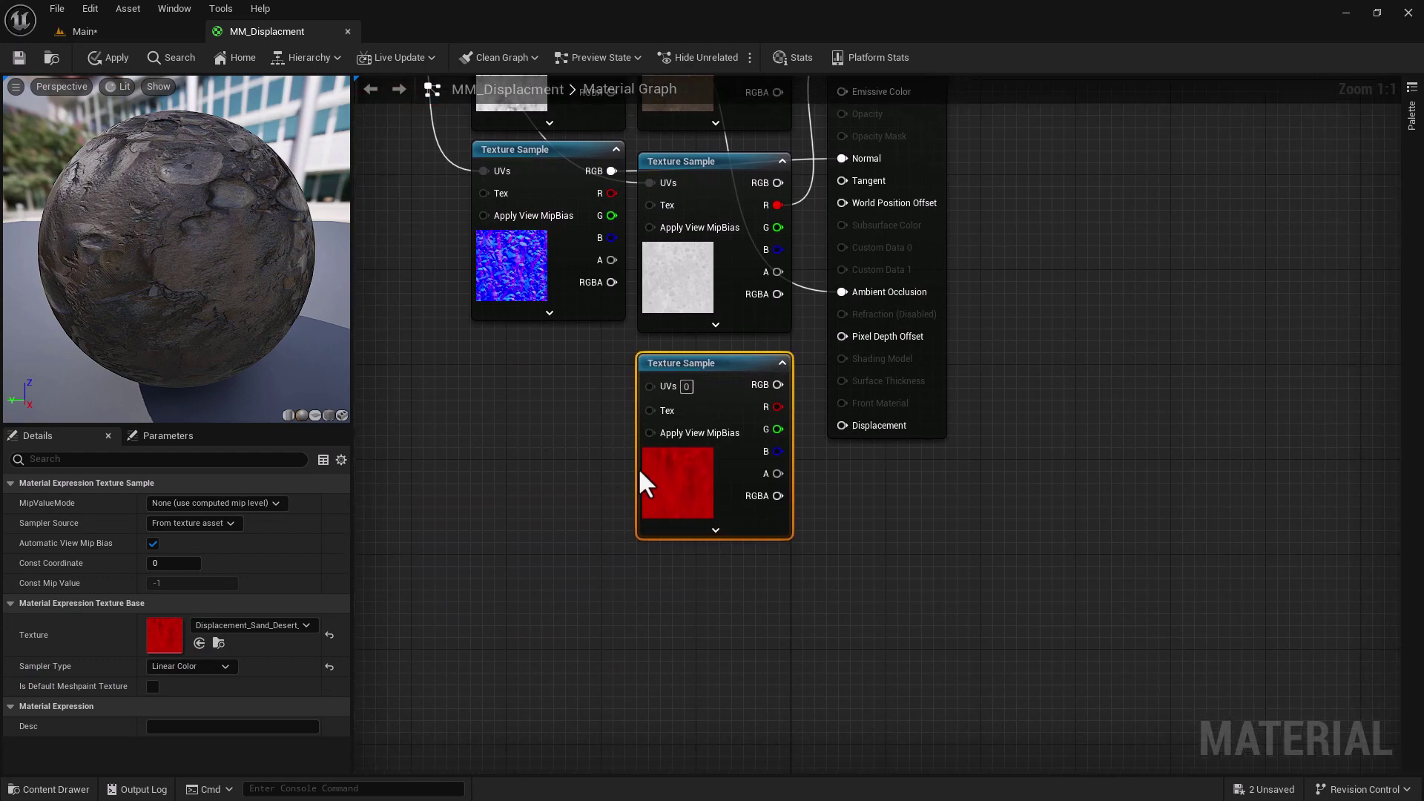
pyautogui.moveTo(665, 367); pyautogui.dragTo(521, 356)
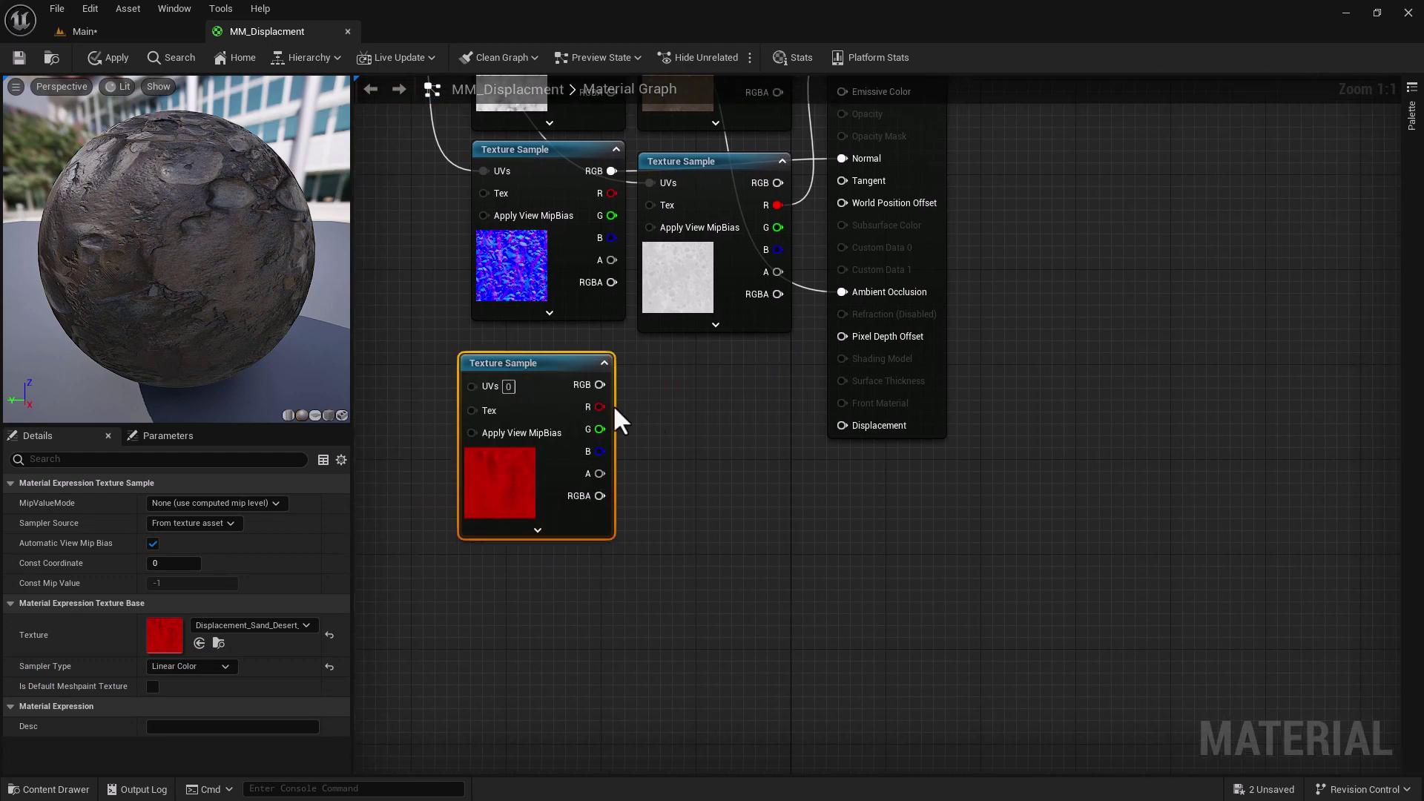
pyautogui.scroll(3, 658, 420)
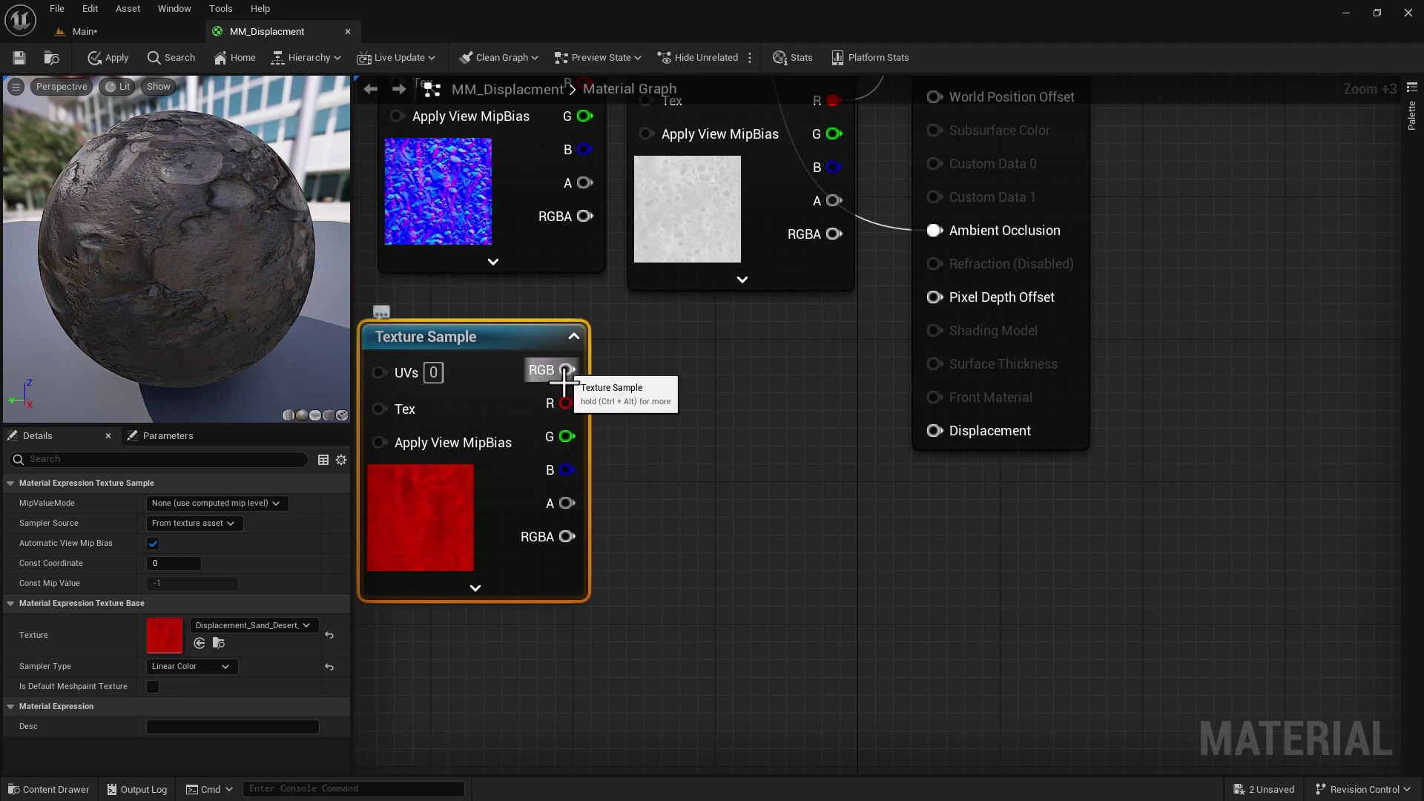
pyautogui.moveTo(708, 430); pyautogui.dragTo(694, 416)
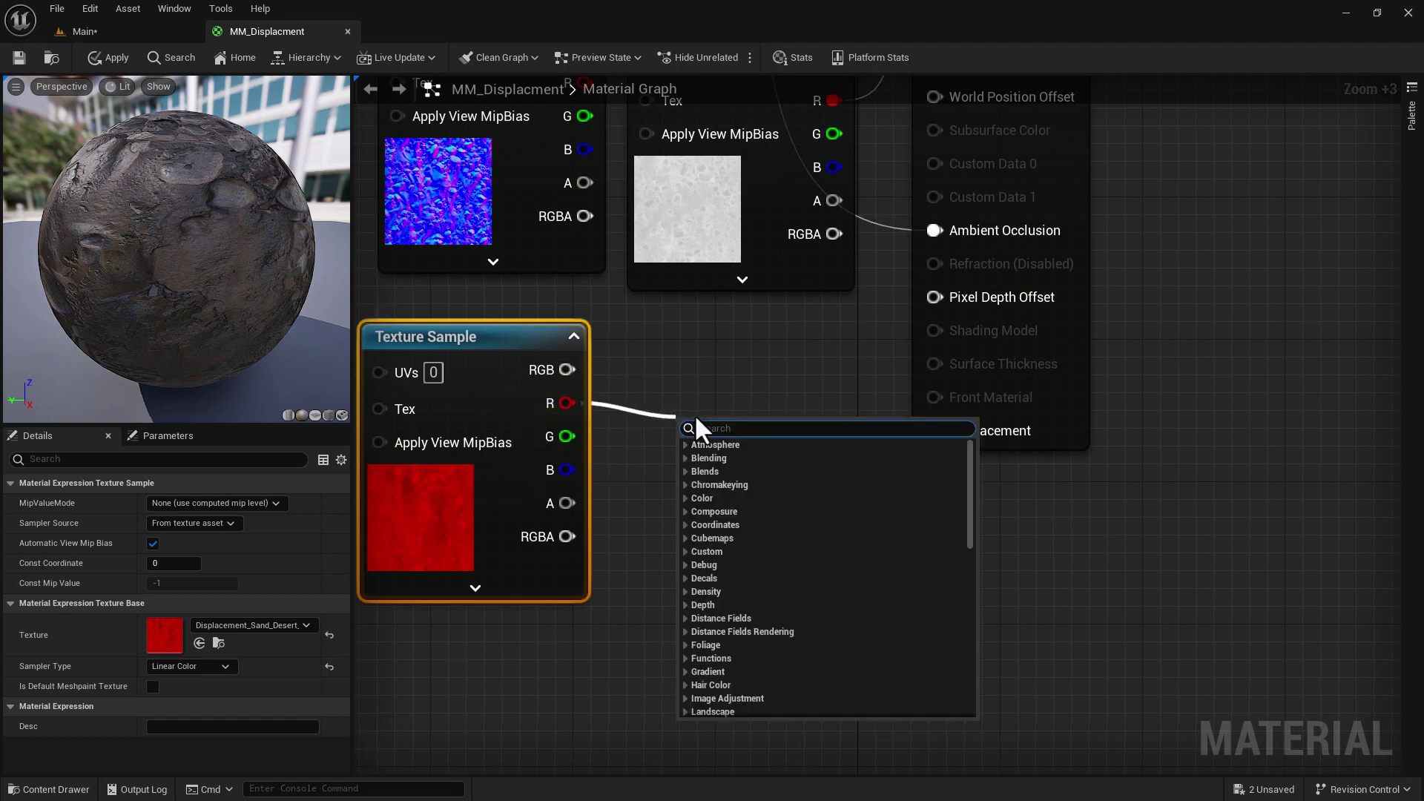
pyautogui.click(714, 371)
pyautogui.scroll(-3, 731, 378)
pyautogui.moveTo(738, 388); pyautogui.dragTo(709, 564, button='right')
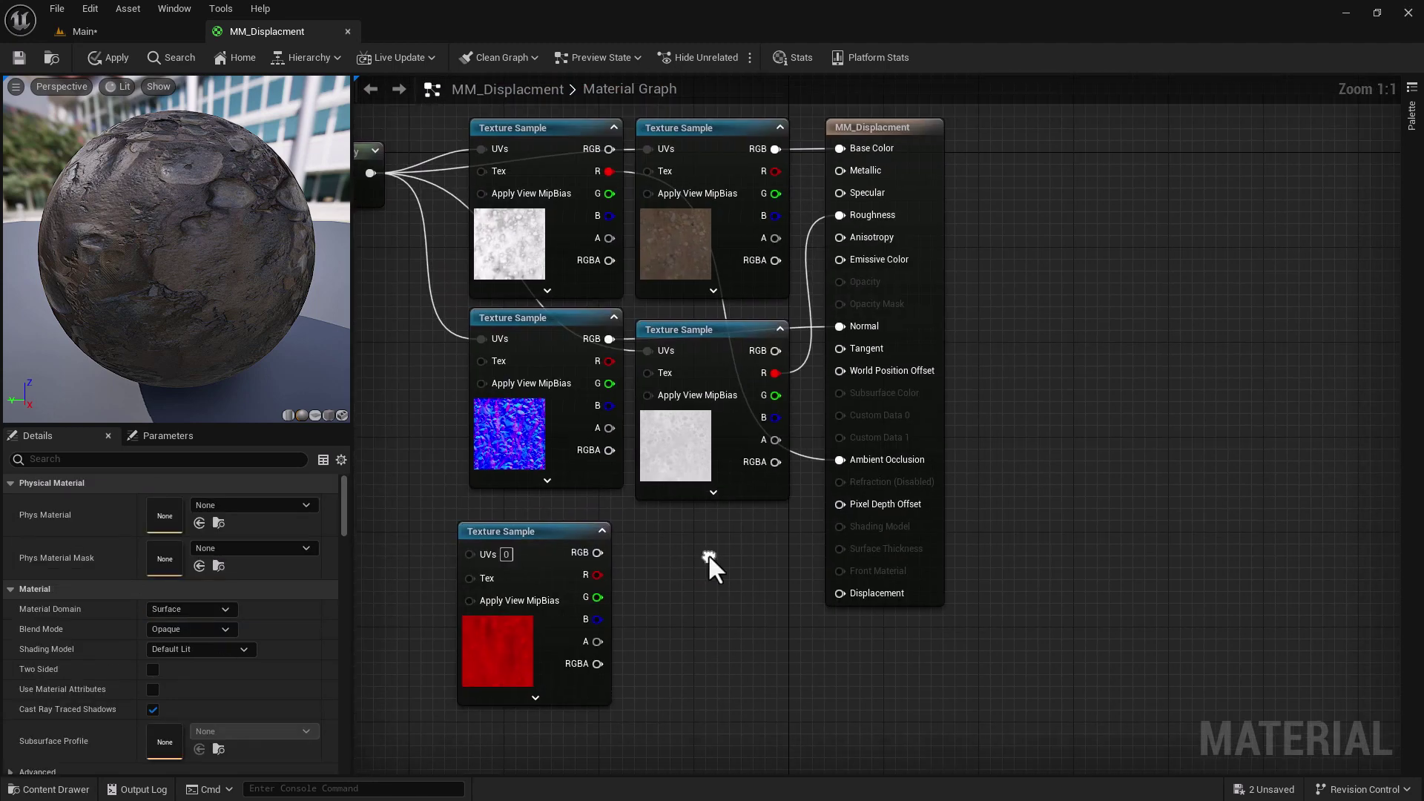
pyautogui.click(869, 147)
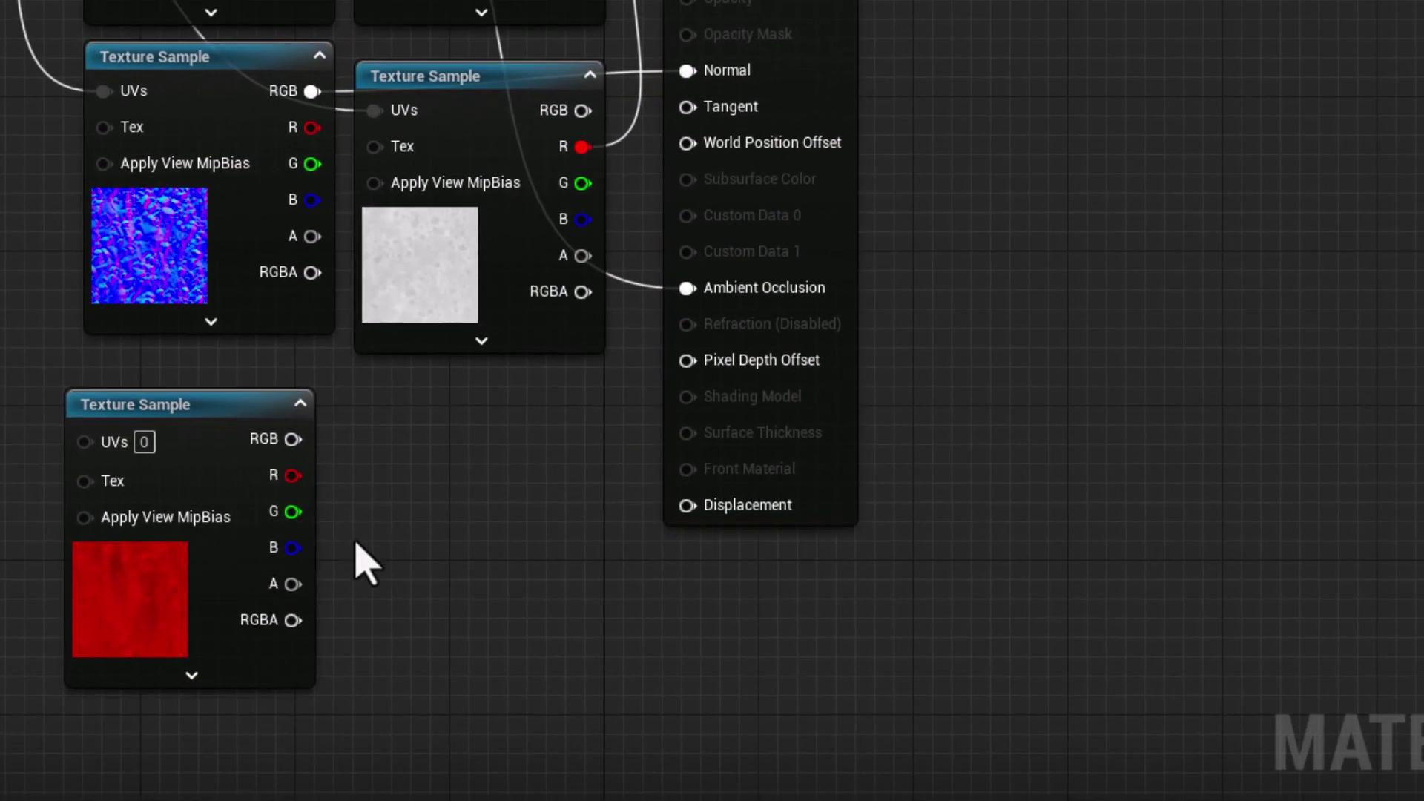
# - Add a Multiply node fed by the displacement texture's RGB output and connect its result to the material's Displacement input
pyautogui.scroll(3, 356, 545)
pyautogui.moveTo(238, 363); pyautogui.dragTo(512, 454)
pyautogui.write('tipl')
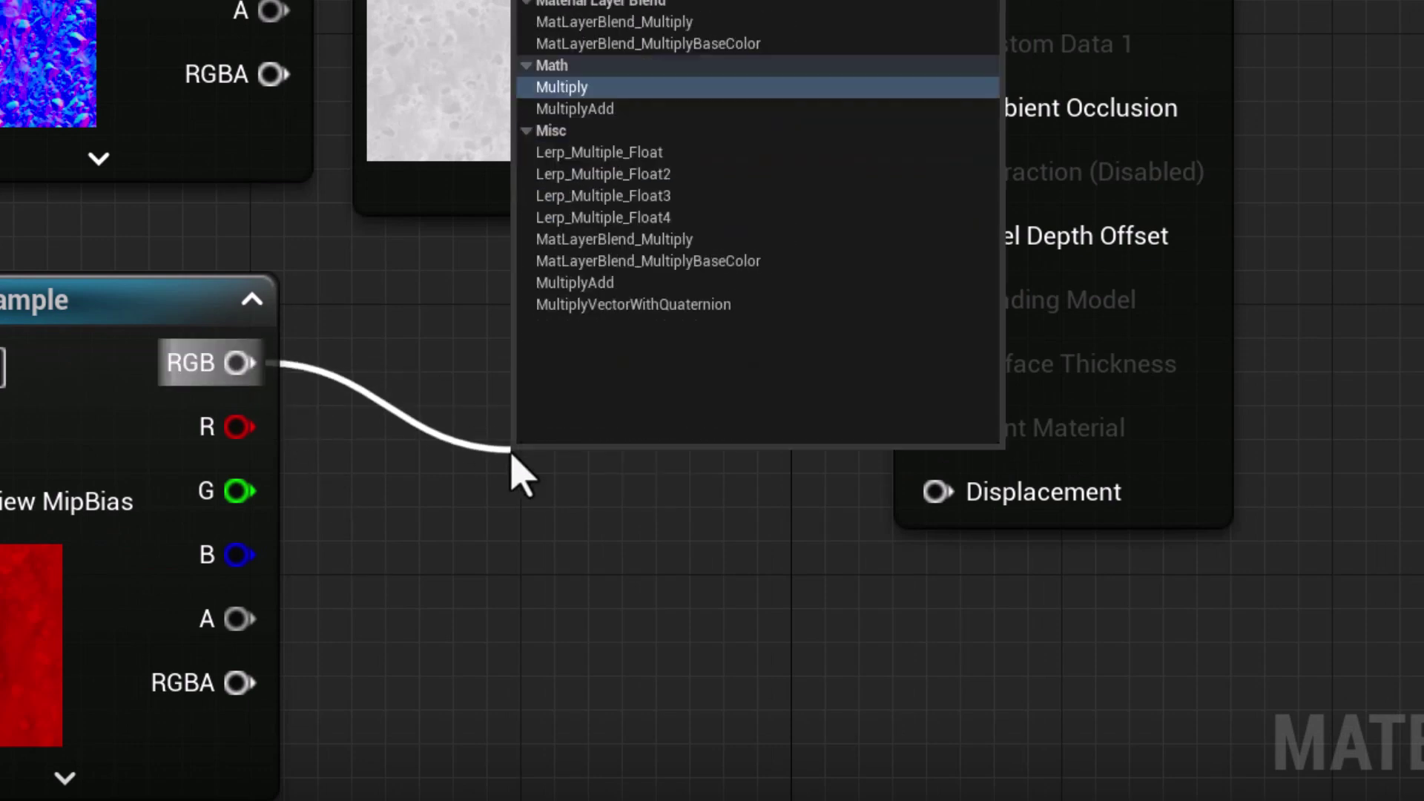
pyautogui.press('Return')
pyautogui.moveTo(573, 471); pyautogui.dragTo(560, 330)
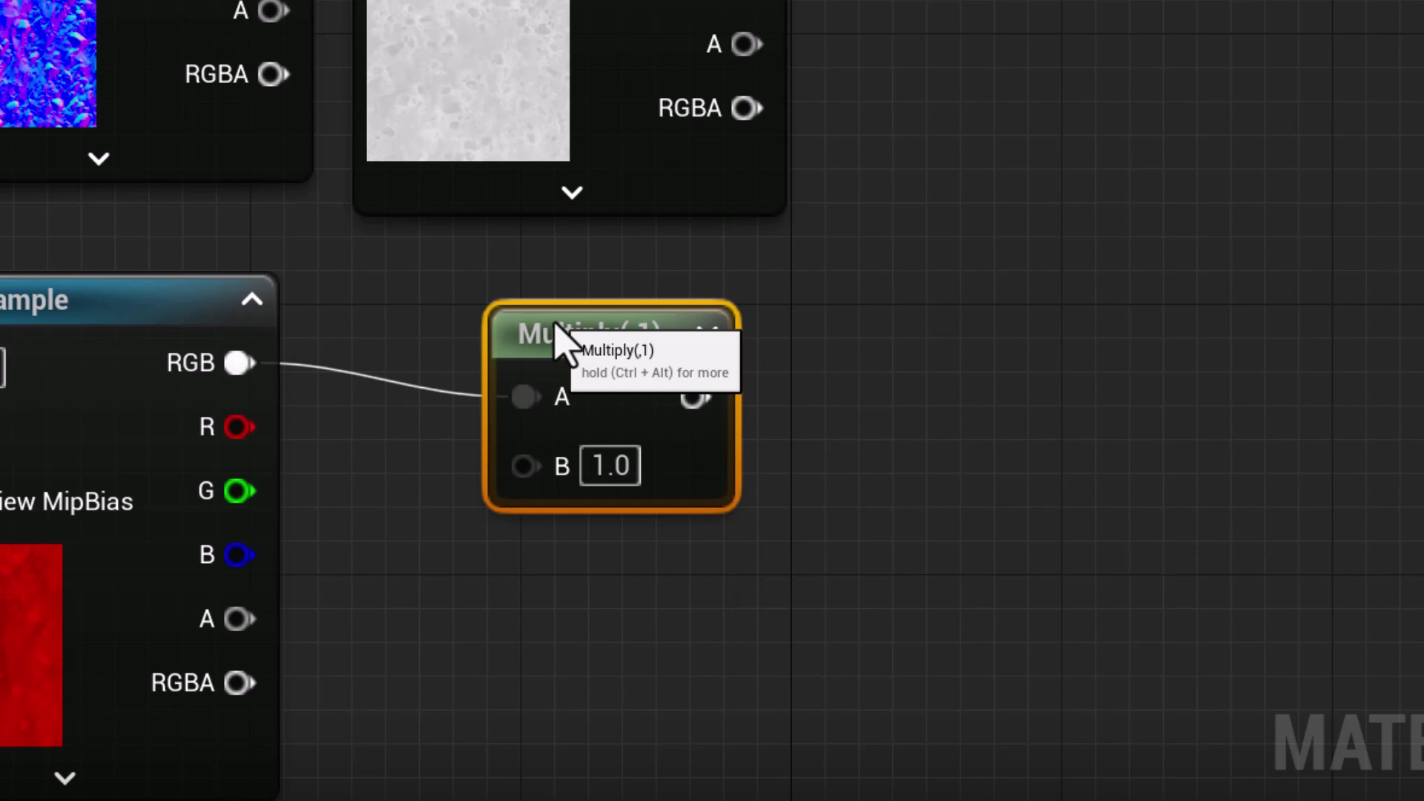
pyautogui.scroll(-1, 603, 413)
pyautogui.scroll(-1, 602, 413)
pyautogui.moveTo(672, 399); pyautogui.dragTo(869, 510)
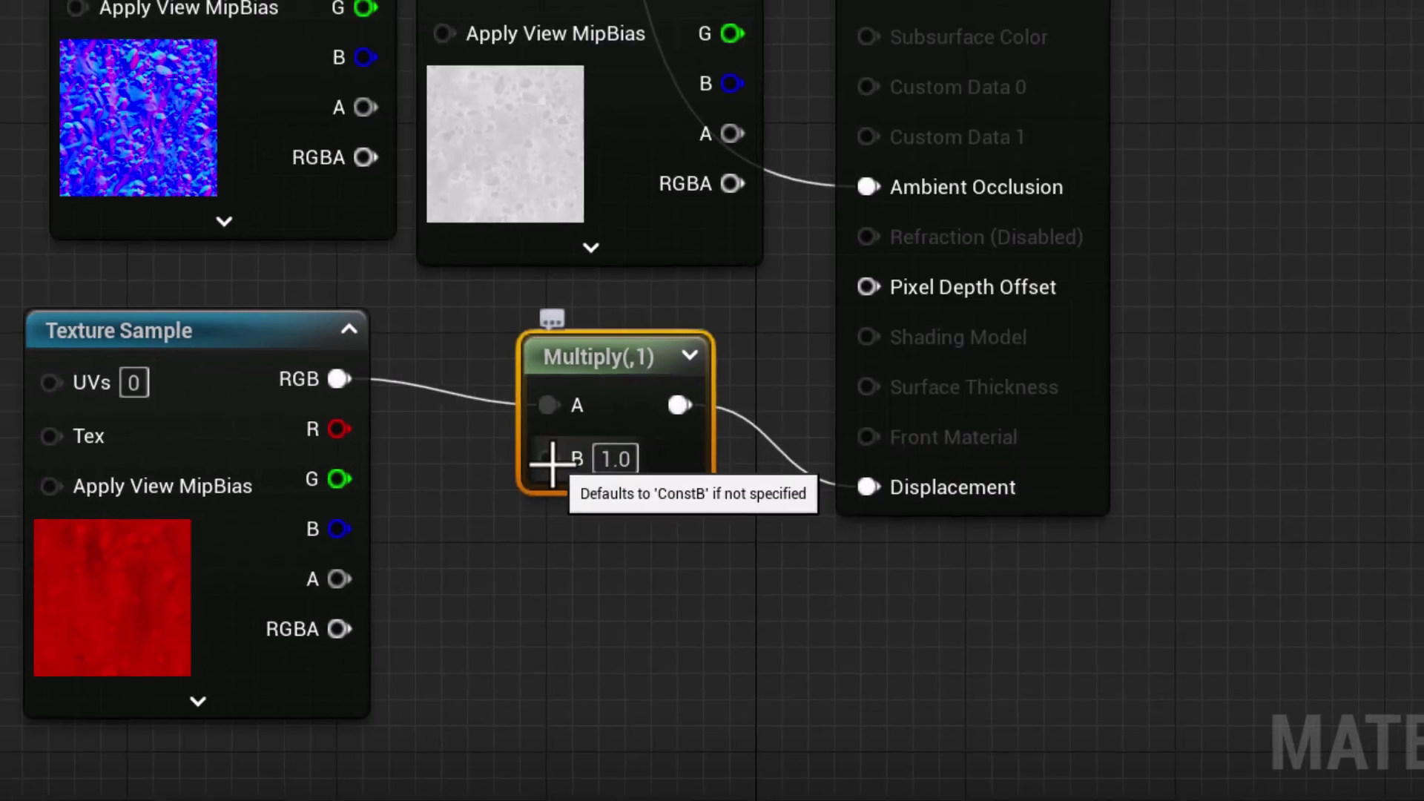
pyautogui.moveTo(540, 456); pyautogui.dragTo(446, 645)
pyautogui.moveTo(627, 675); pyautogui.dragTo(556, 443)
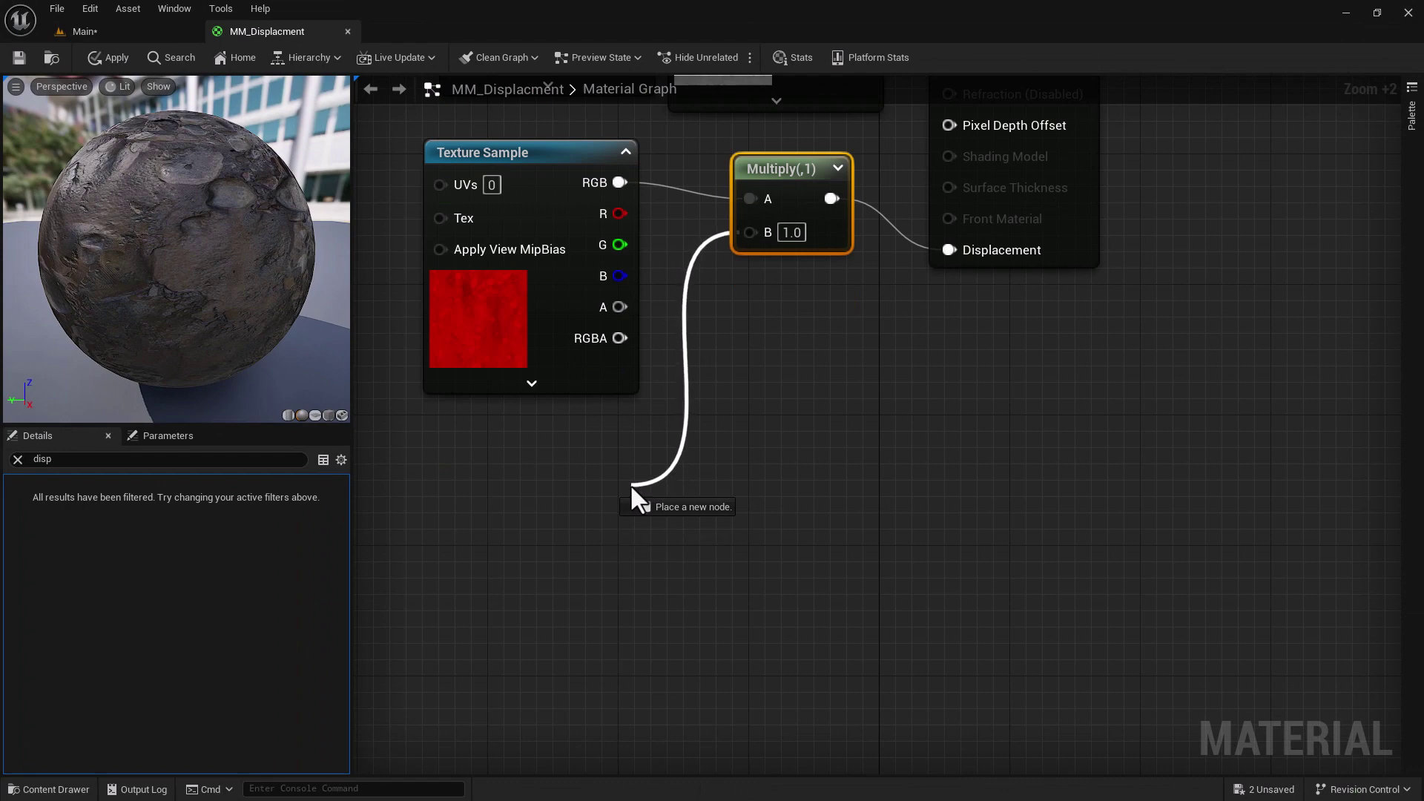
pyautogui.moveTo(630, 483)
pyautogui.mouseDown()
pyautogui.moveTo(613, 488)
pyautogui.moveTo(628, 470)
pyautogui.mouseUp()
pyautogui.click(592, 457)
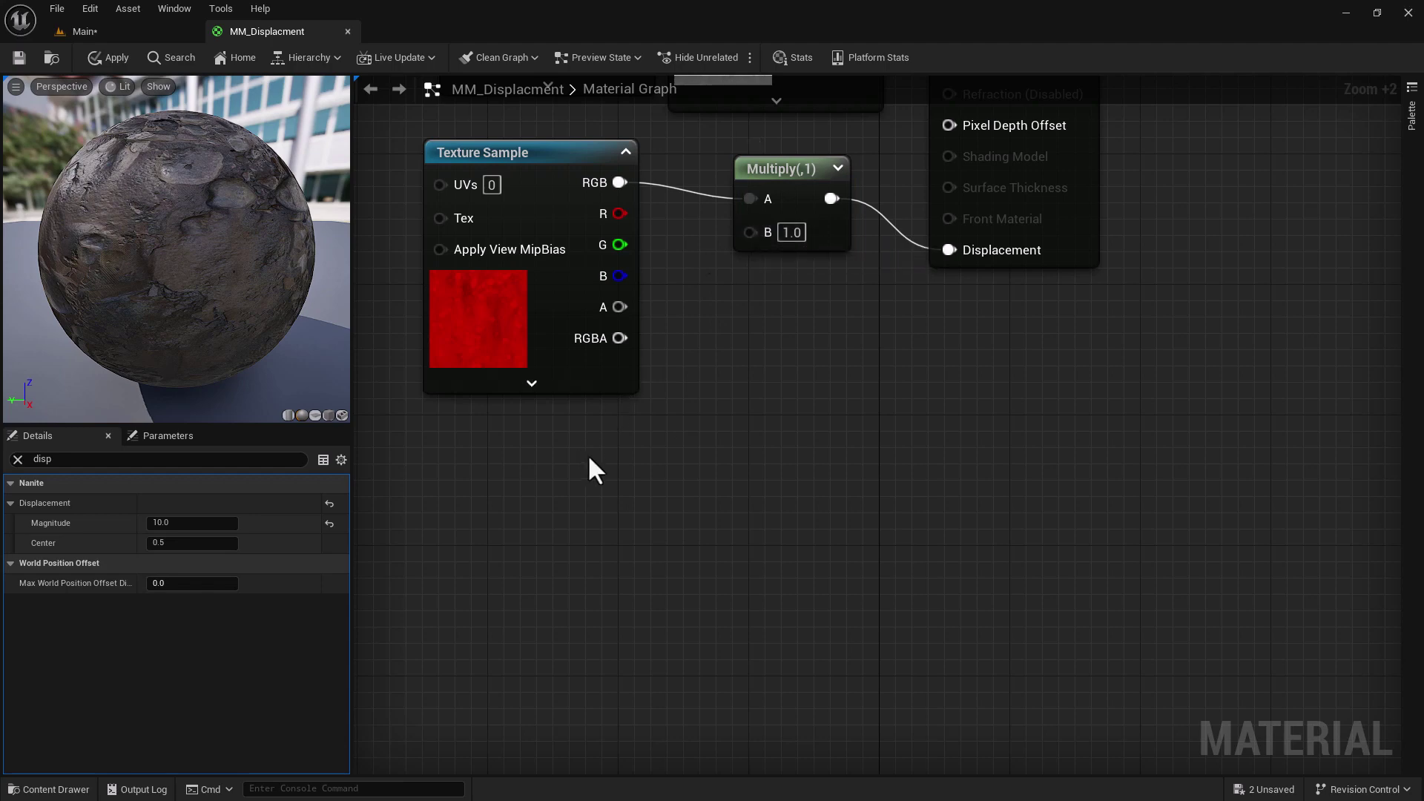
pyautogui.click(550, 456)
pyautogui.moveTo(587, 476); pyautogui.dragTo(527, 436)
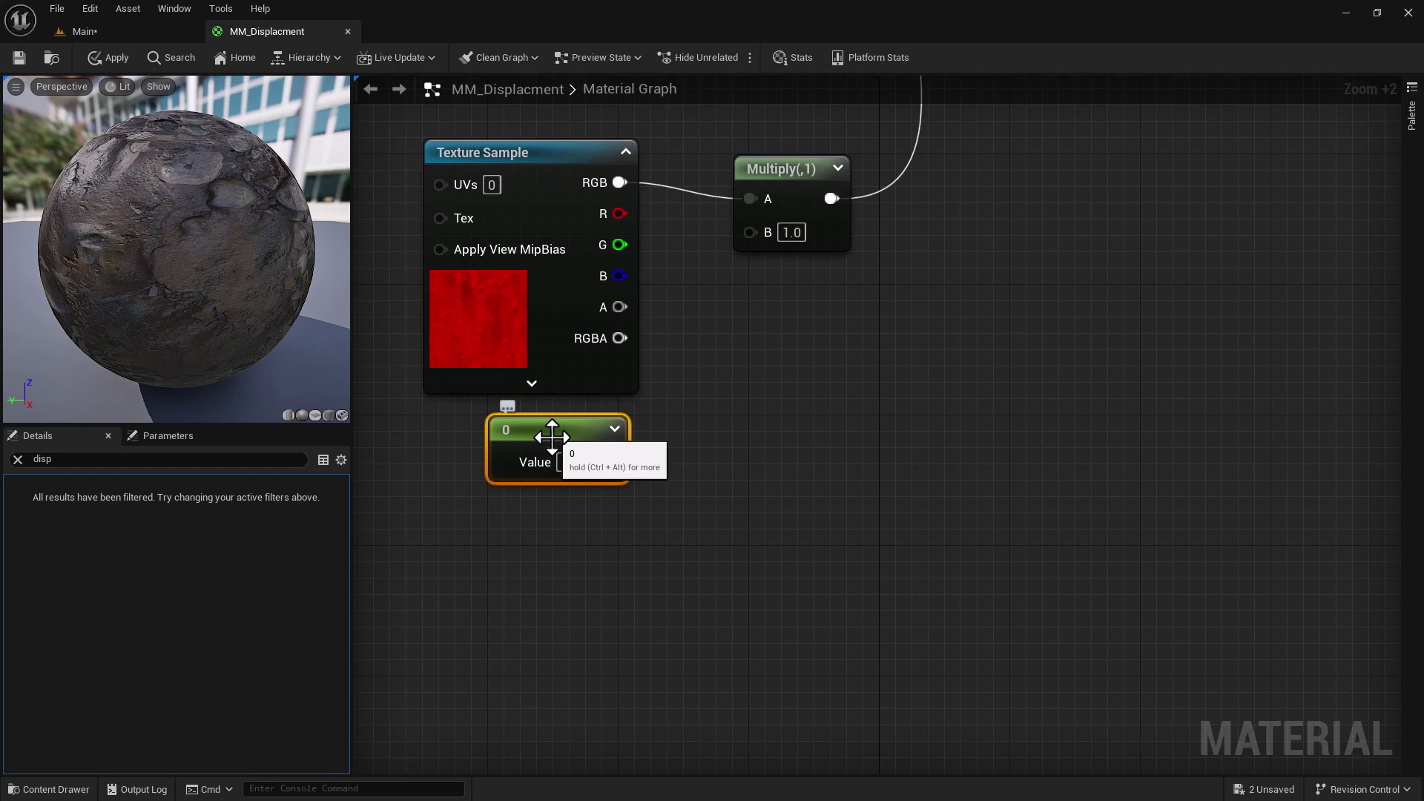
pyautogui.press('Delete')
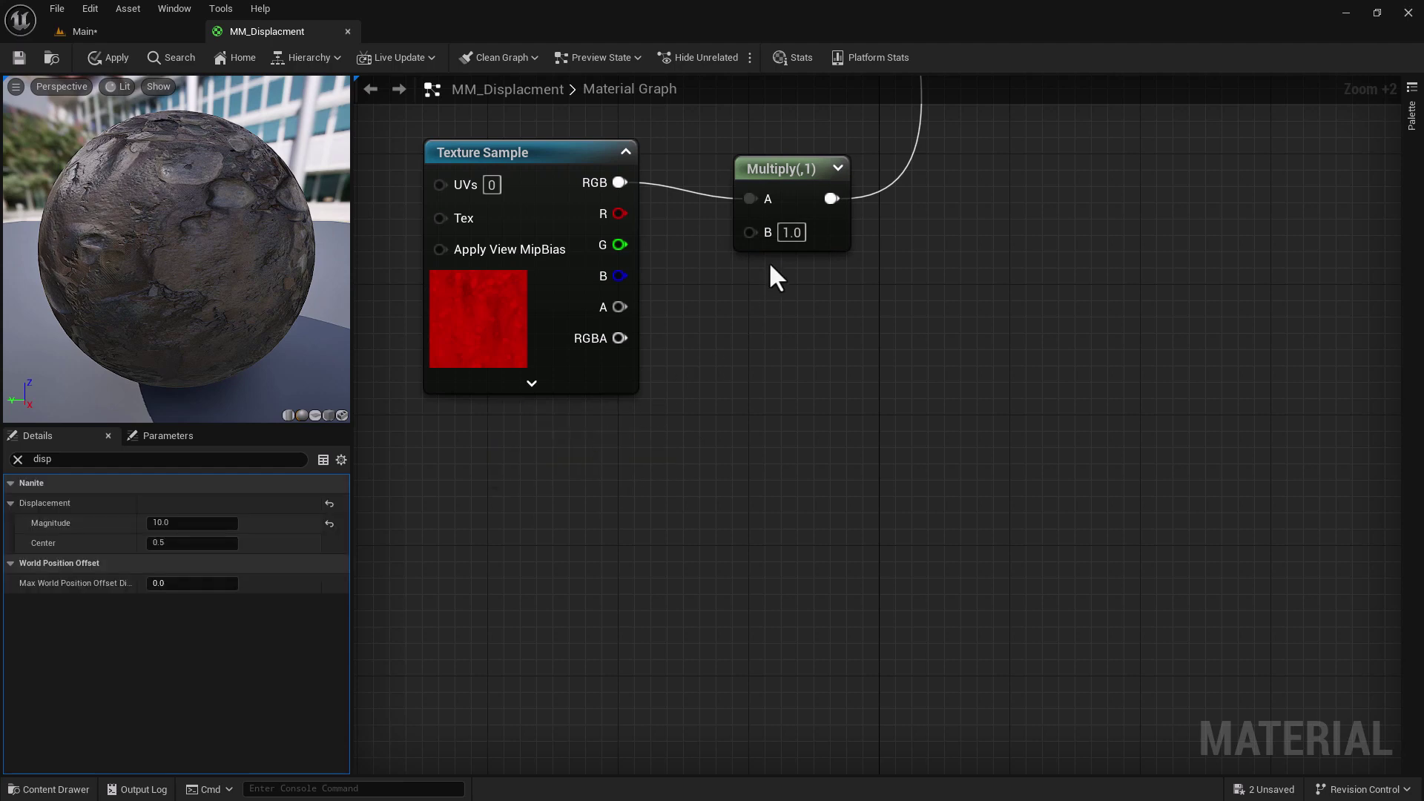
# - Promote input B of the displacement Multiply node to a parameter and place it below the displacement Texture Sample
pyautogui.rightClick(767, 230)
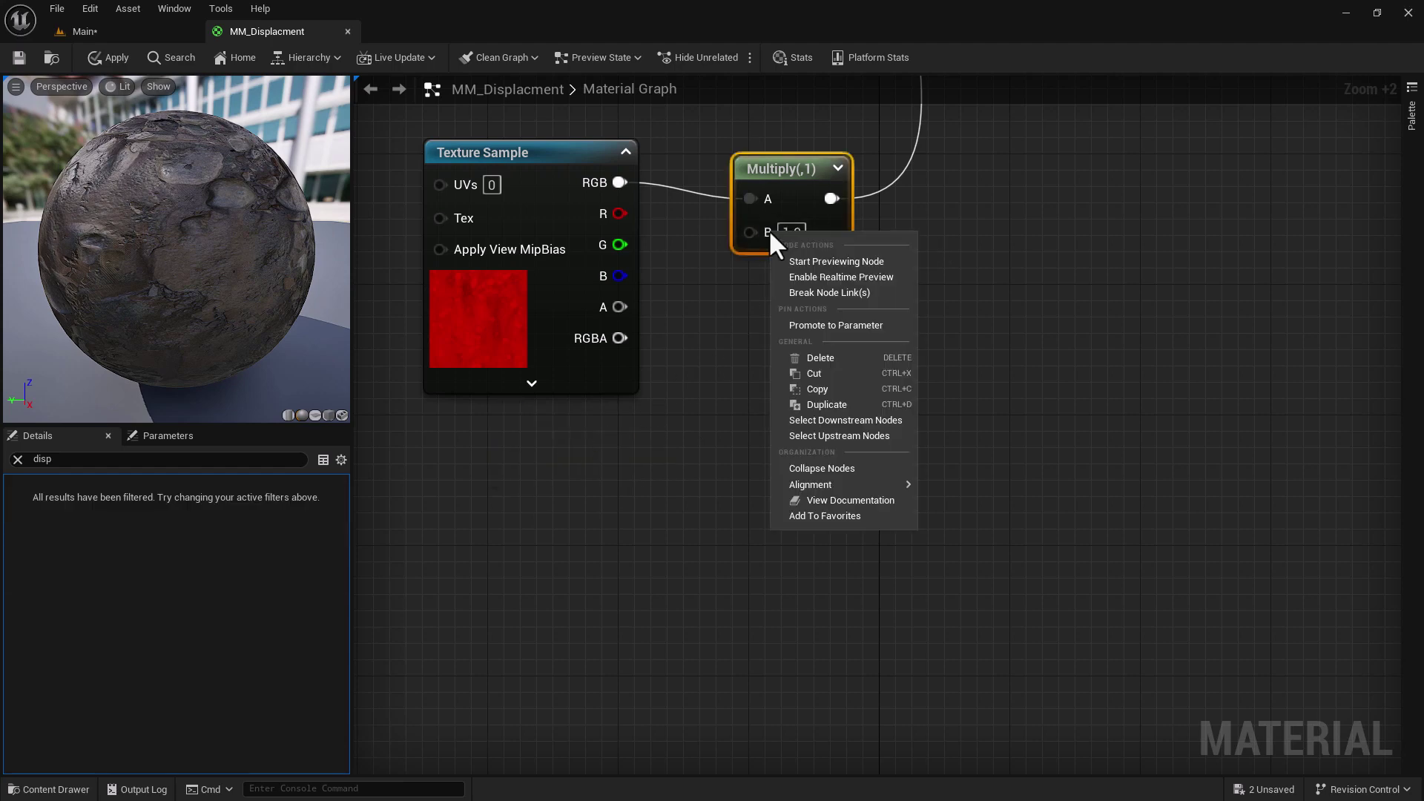
pyautogui.click(784, 325)
pyautogui.moveTo(695, 194); pyautogui.dragTo(504, 464)
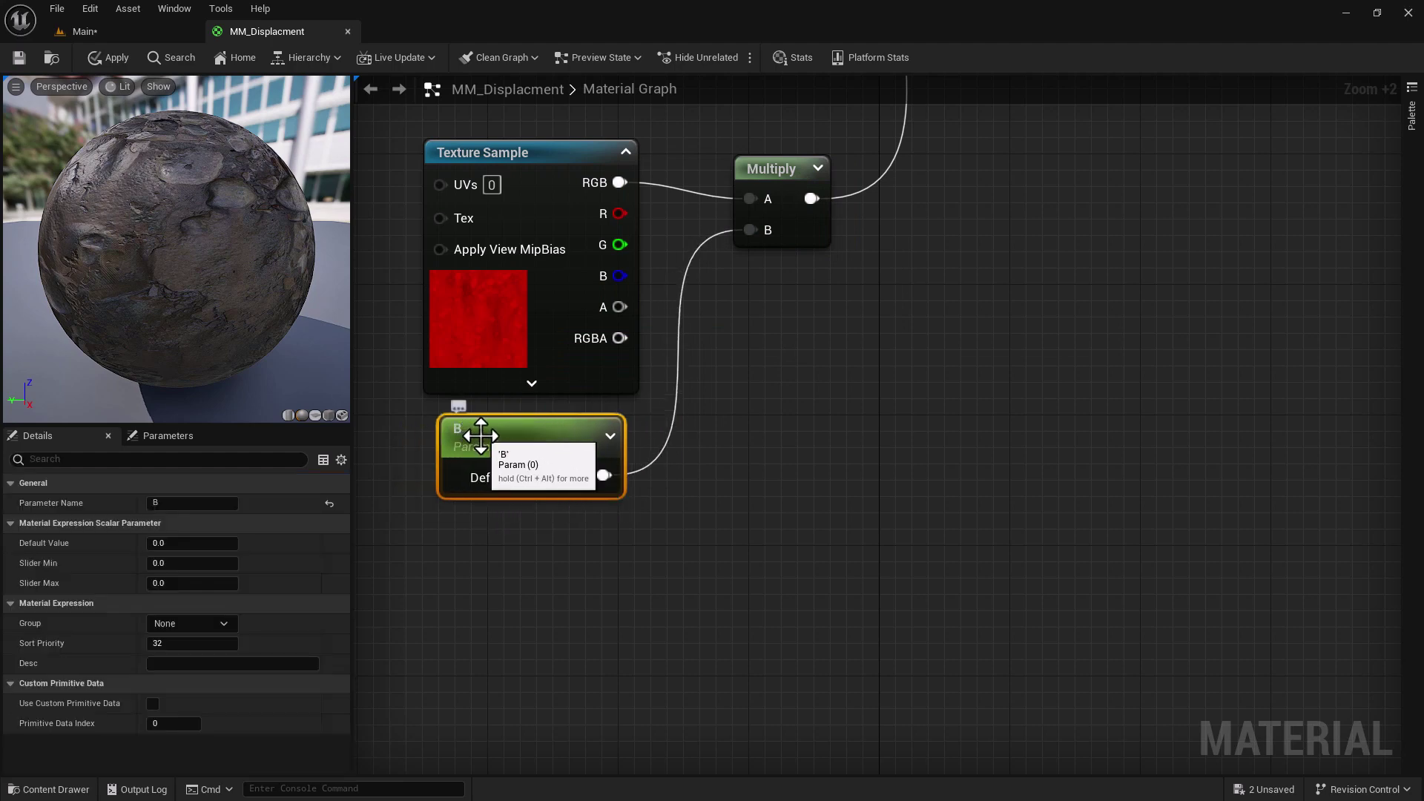
# - Rename the parameter feeding the displacement Multiply node to Magnitude
pyautogui.click(178, 503)
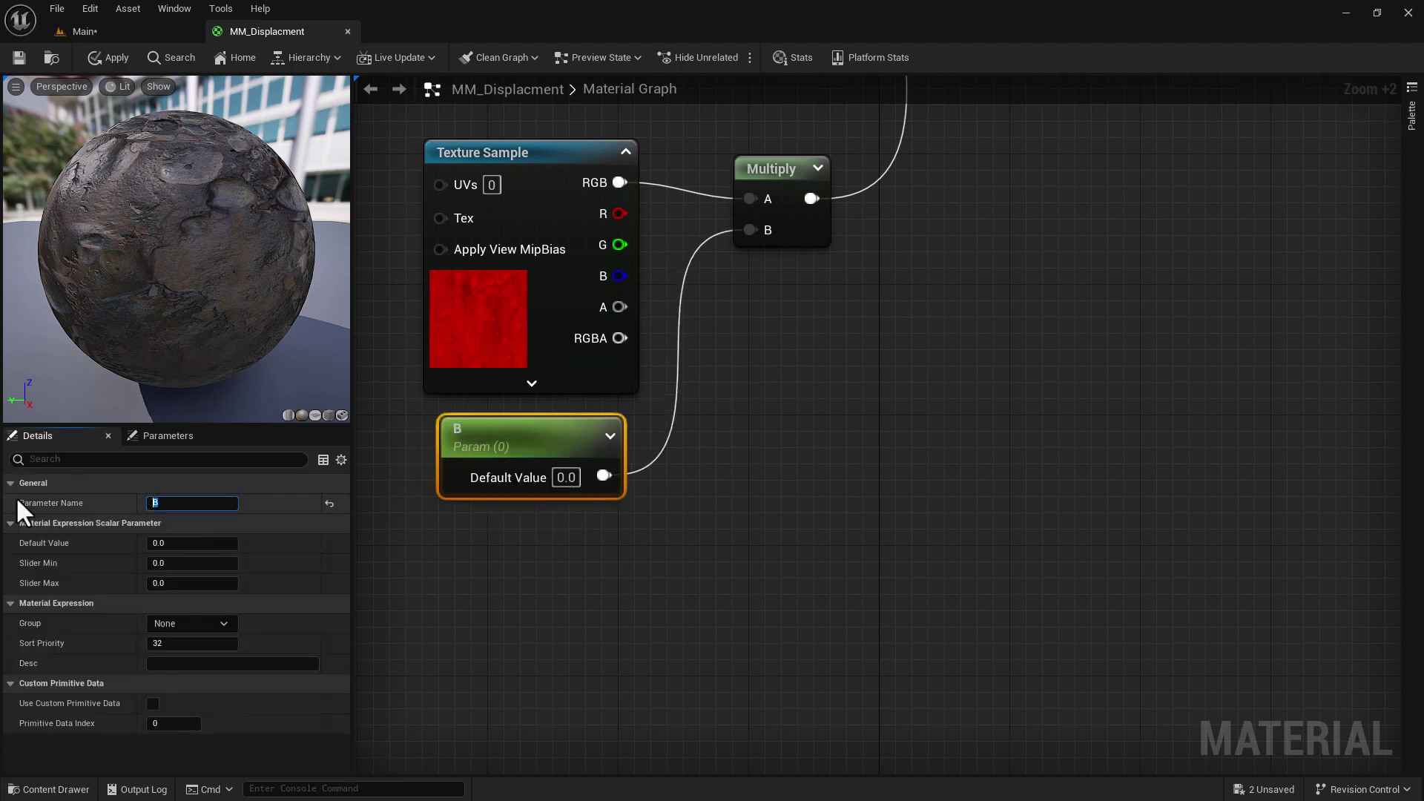
pyautogui.write('Magnitute')
pyautogui.press('Return')
pyautogui.scroll(-3, 506, 498)
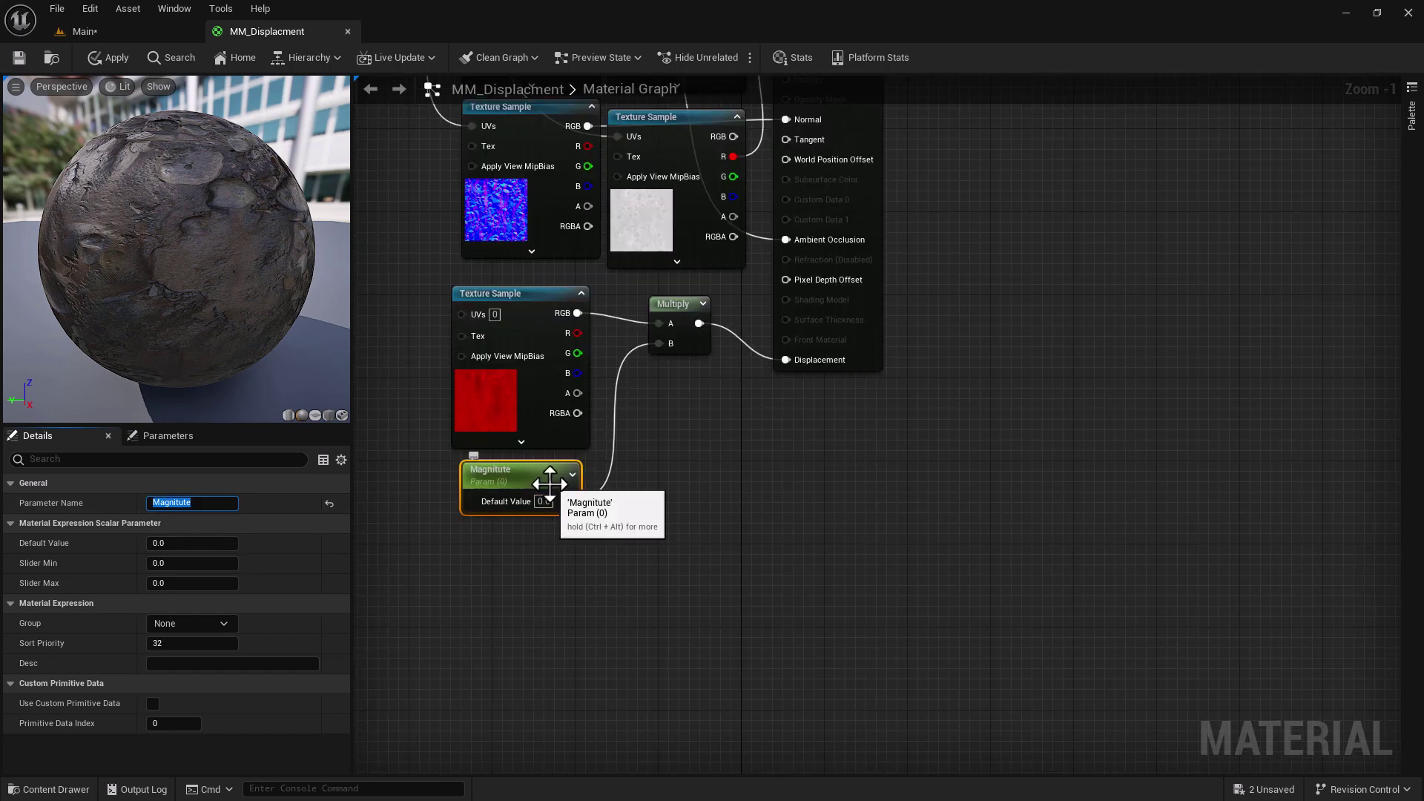
pyautogui.moveTo(650, 503); pyautogui.dragTo(835, 553, button='right')
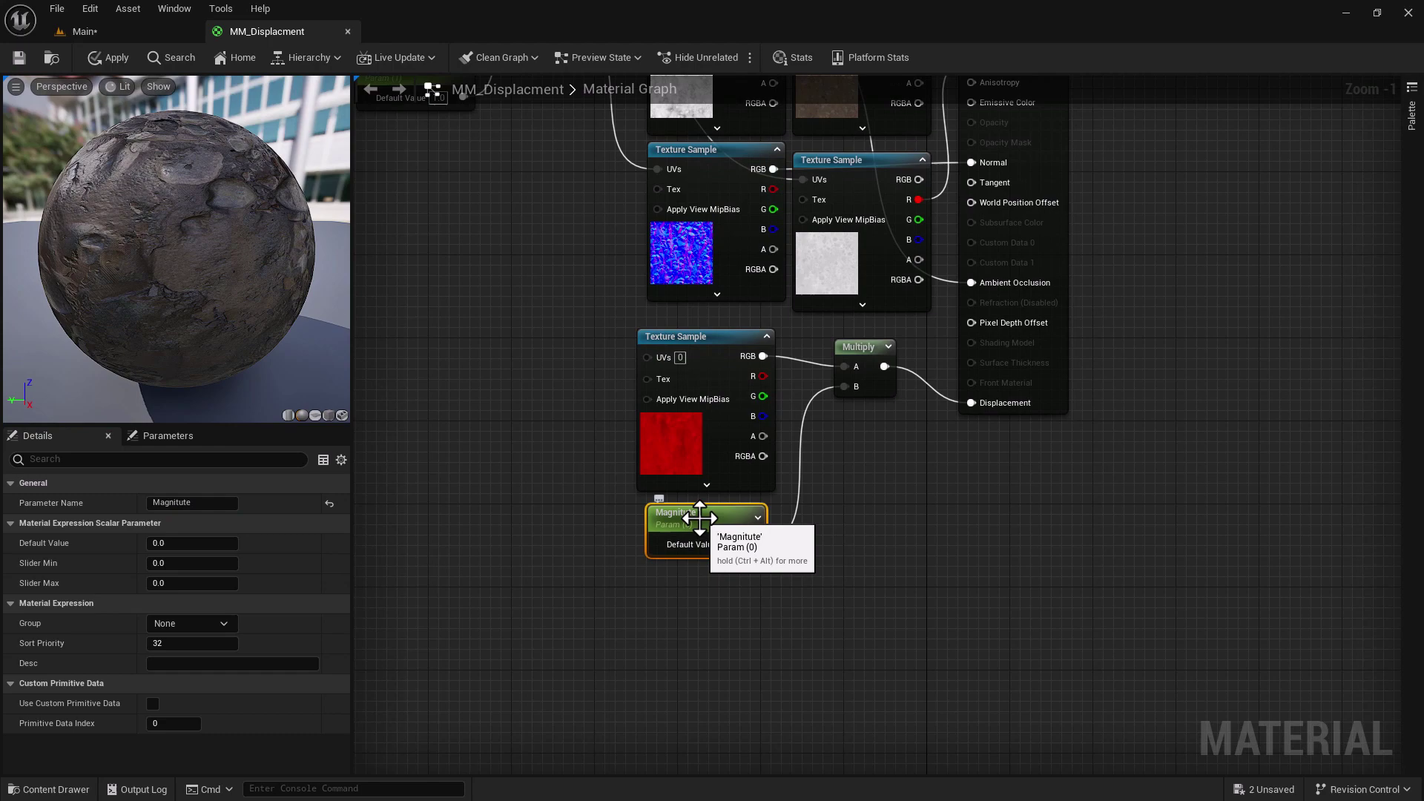
pyautogui.click(183, 504)
pyautogui.click(583, 417)
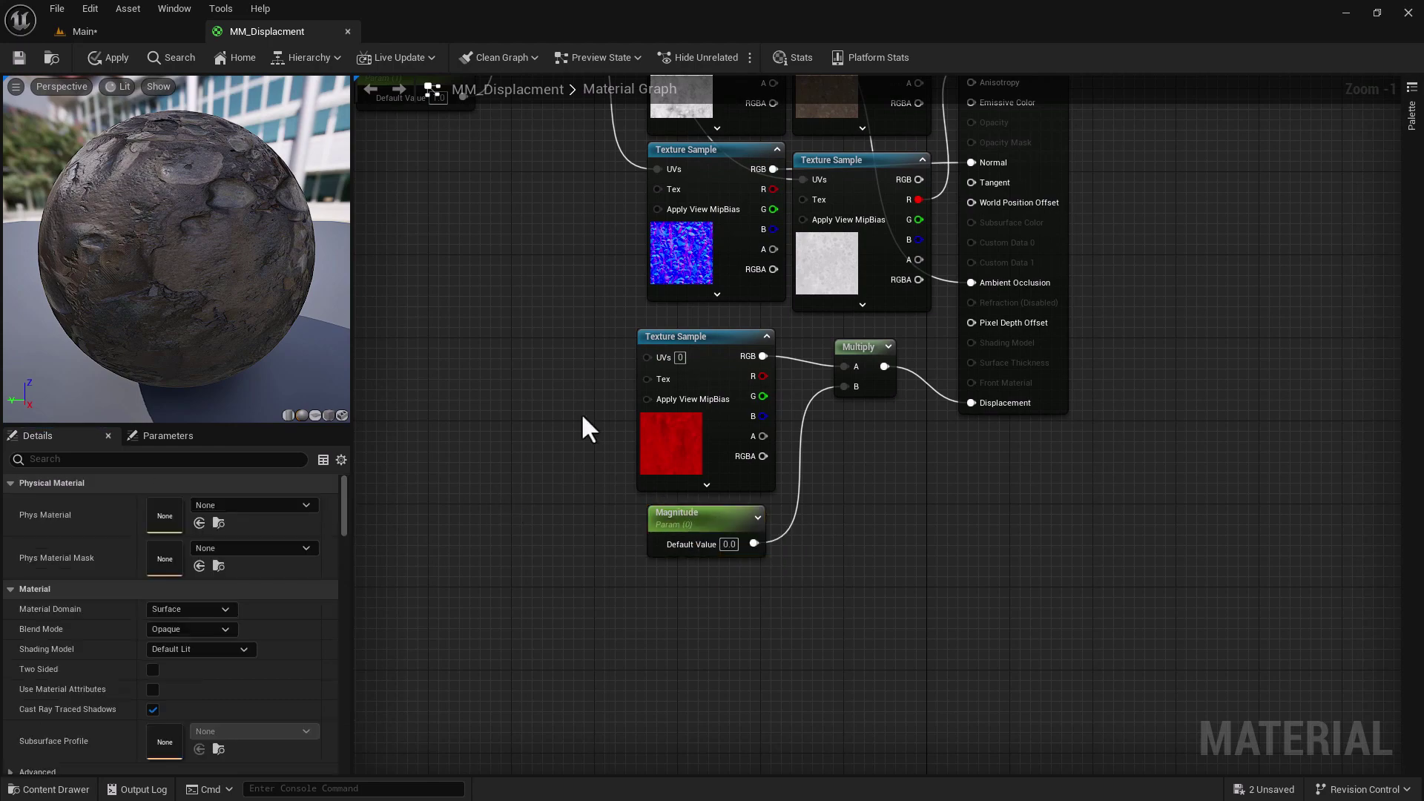
# - Save the MM_Displacment material with its new displacement nodes
pyautogui.scroll(-3, 543, 417)
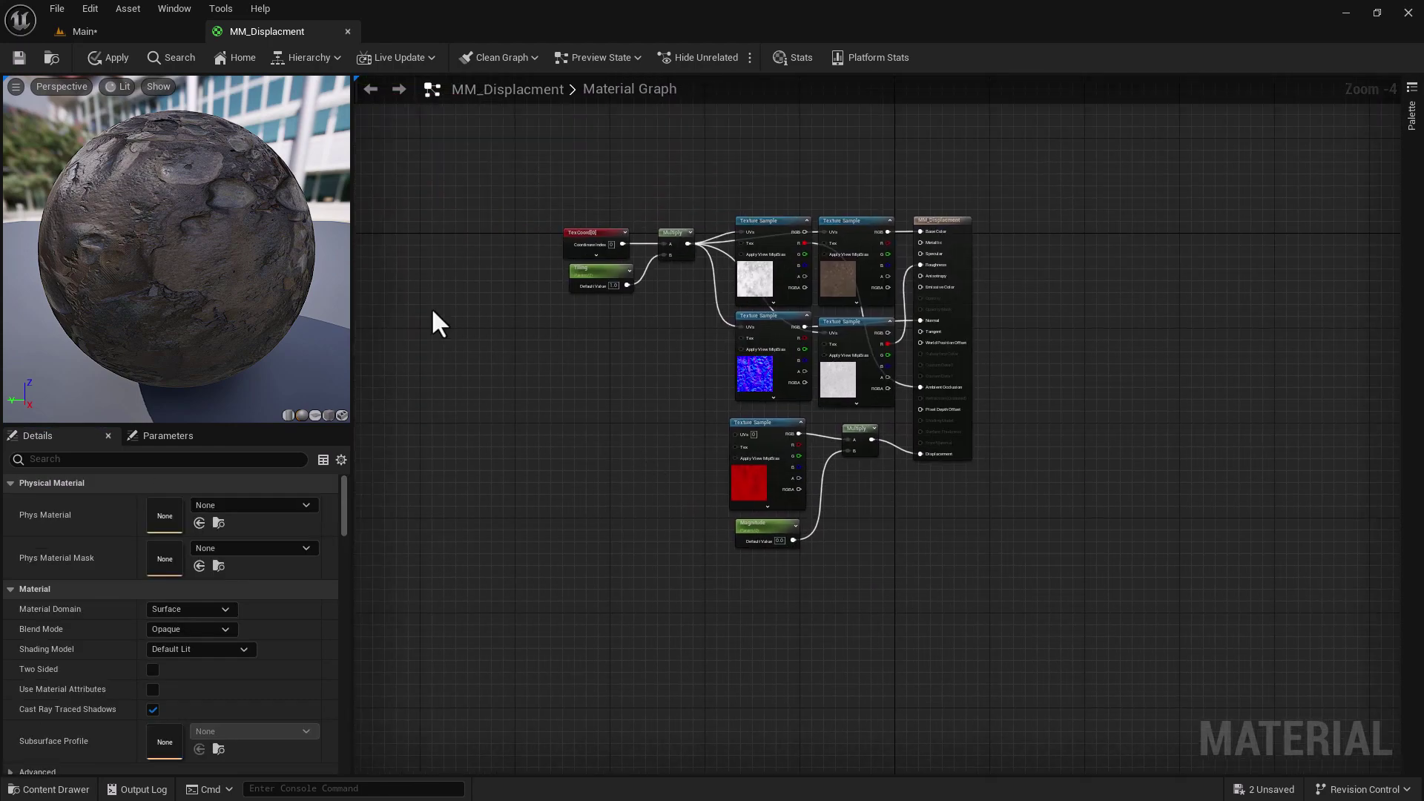
pyautogui.click(124, 28)
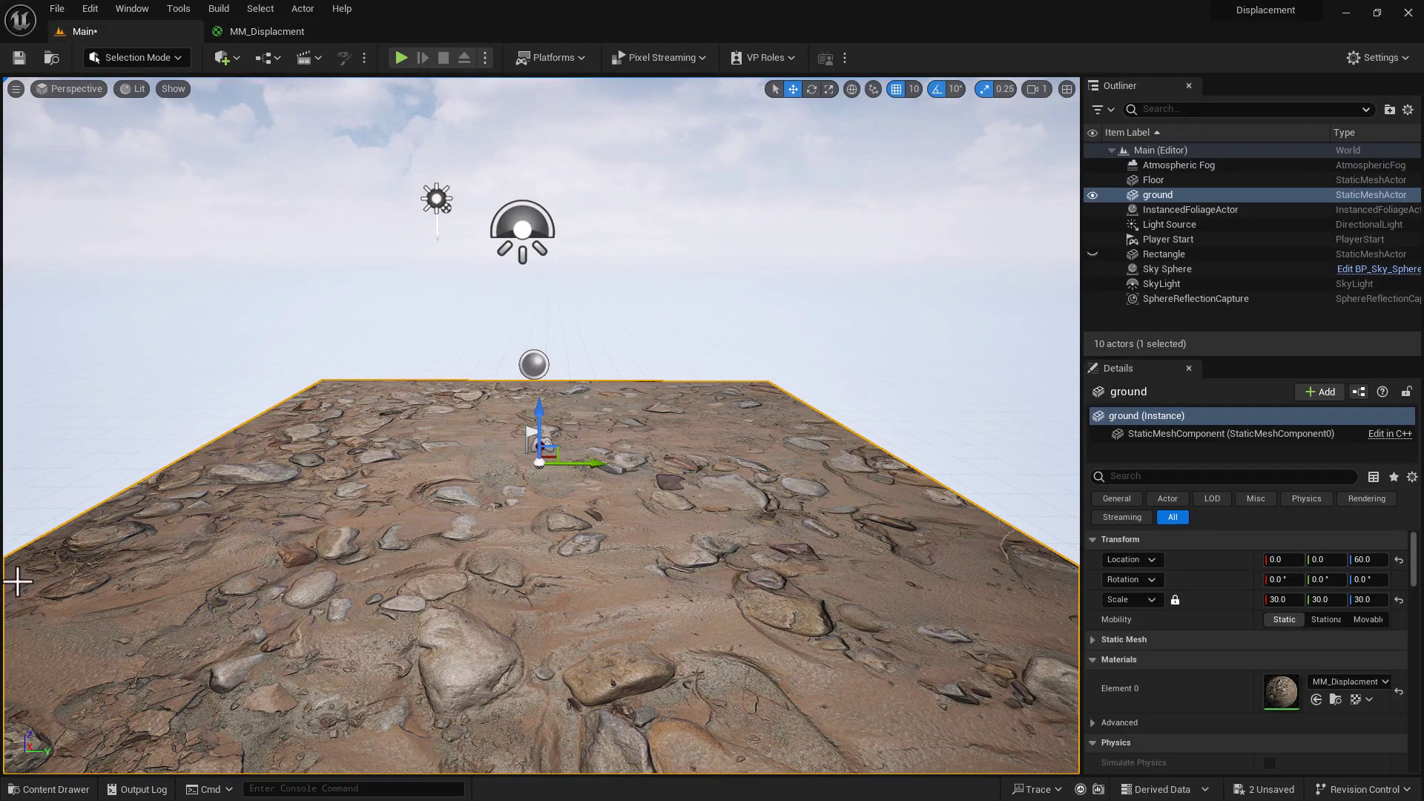
pyautogui.click(51, 790)
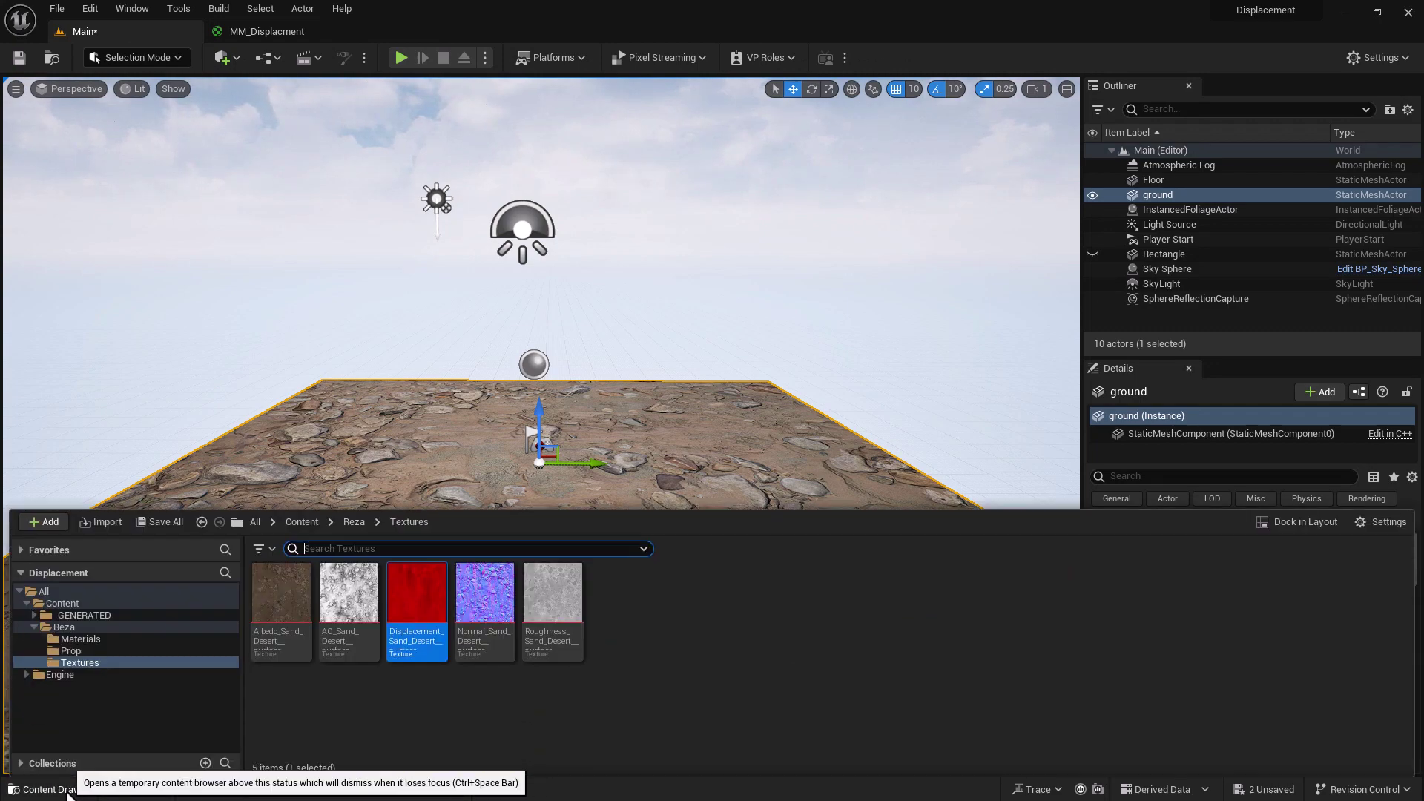
pyautogui.click(237, 32)
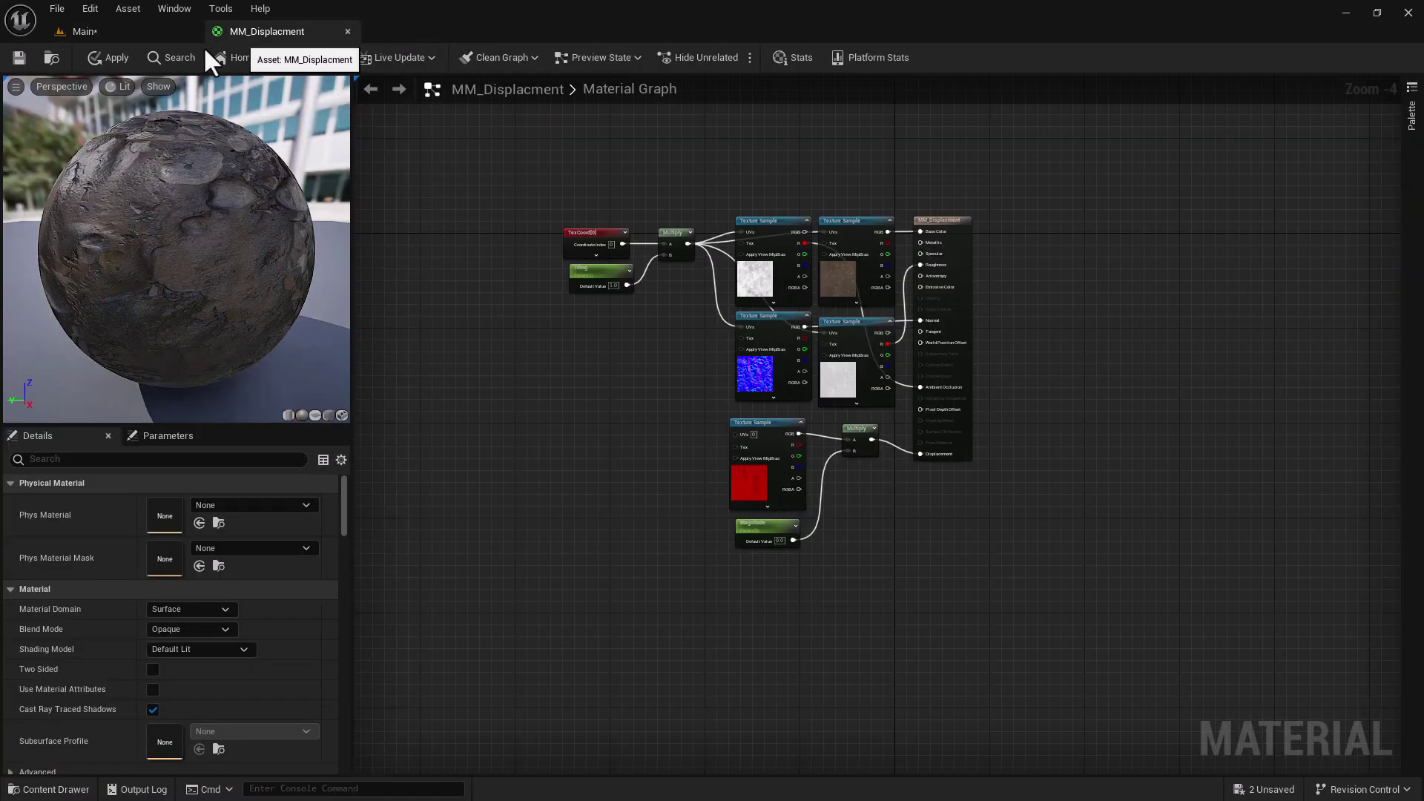
pyautogui.click(16, 57)
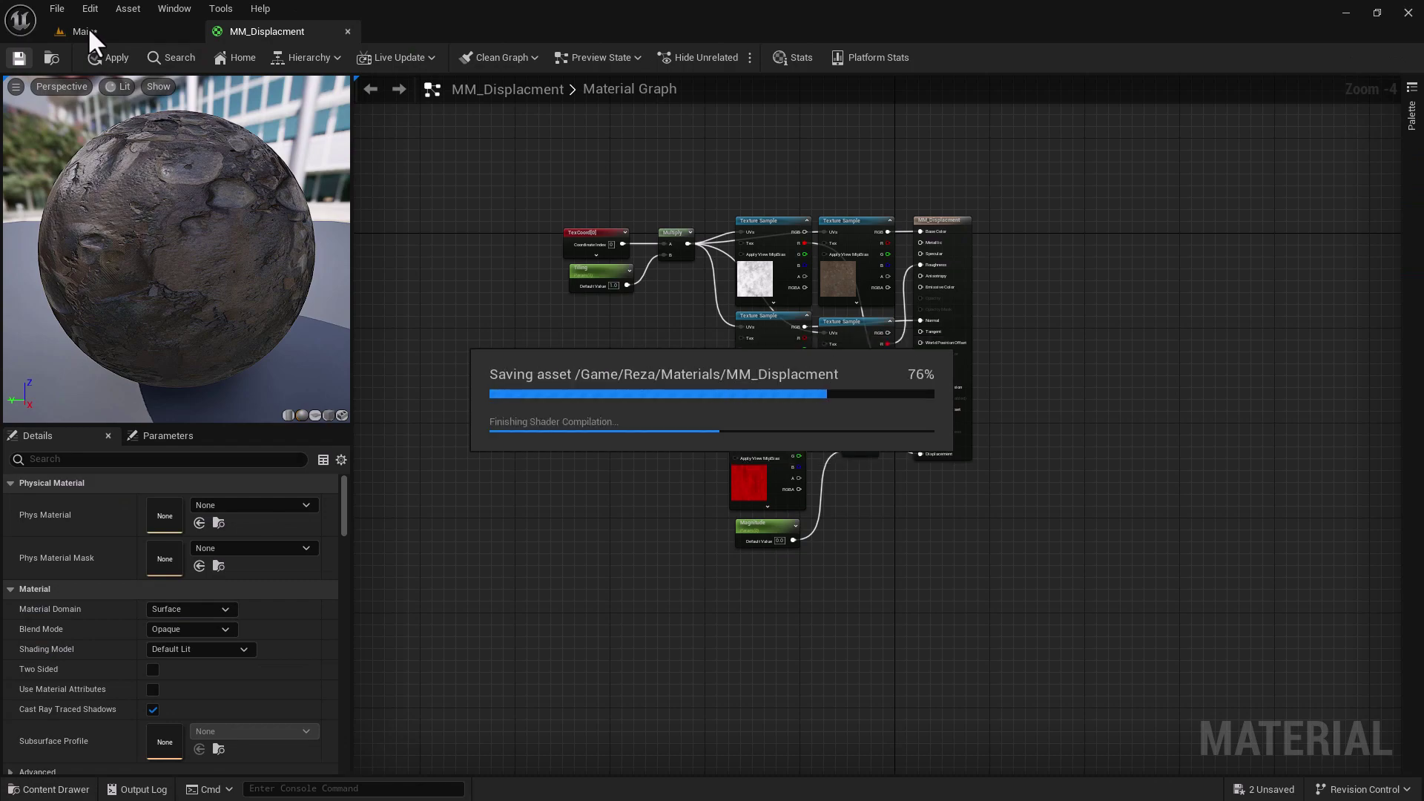
# - Create a material instance from MM_Displacment in the Materials folder of the Main level's project
pyautogui.click(83, 31)
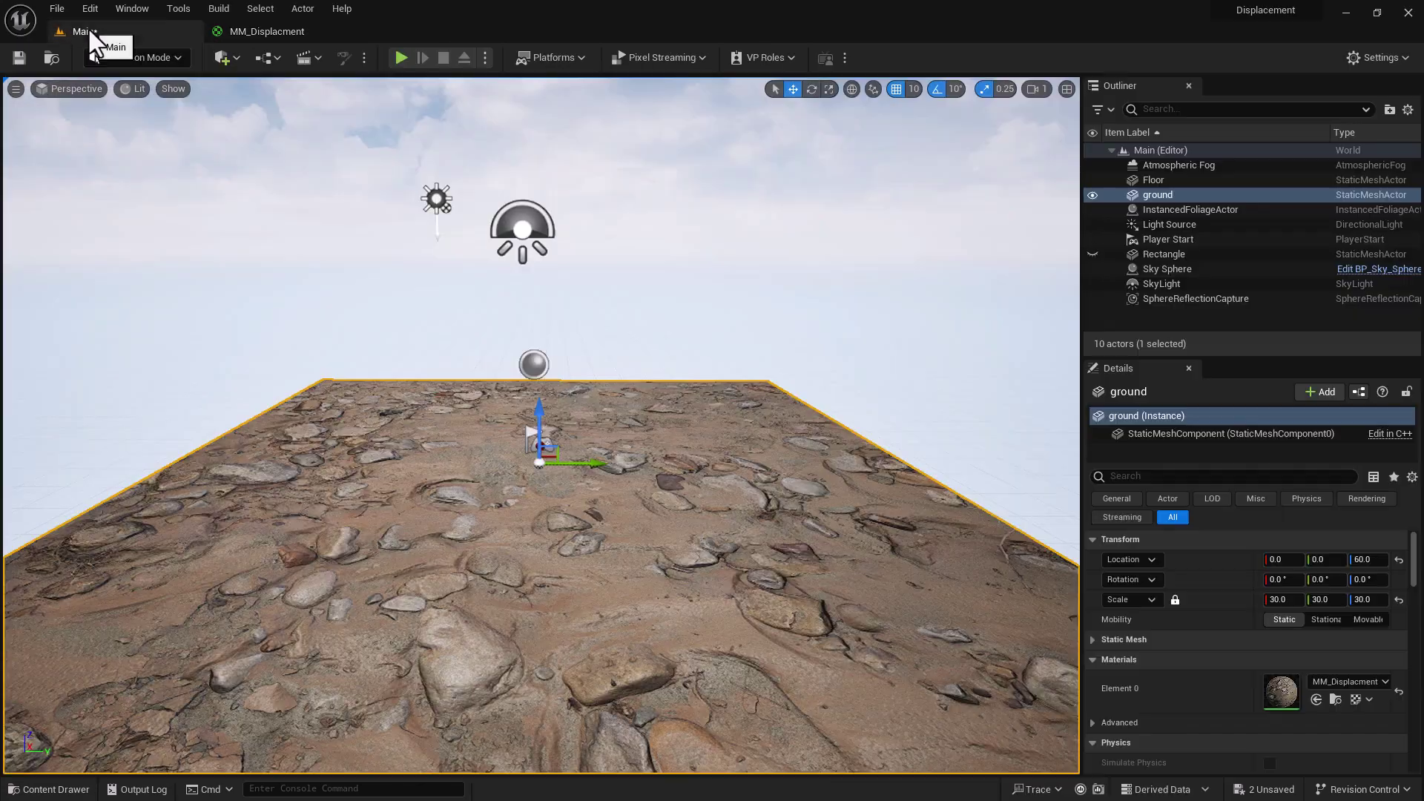
pyautogui.click(50, 790)
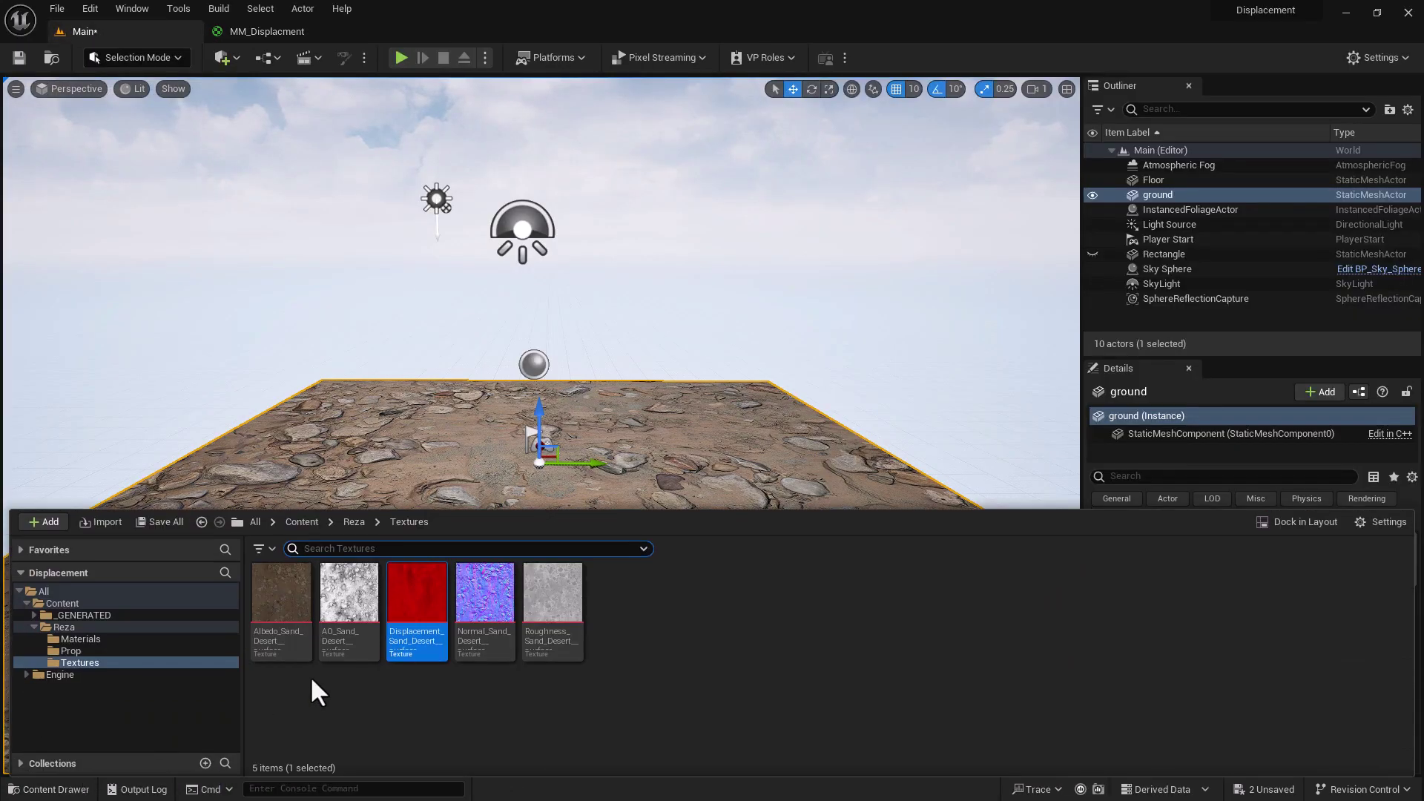
pyautogui.click(134, 640)
pyautogui.rightClick(278, 590)
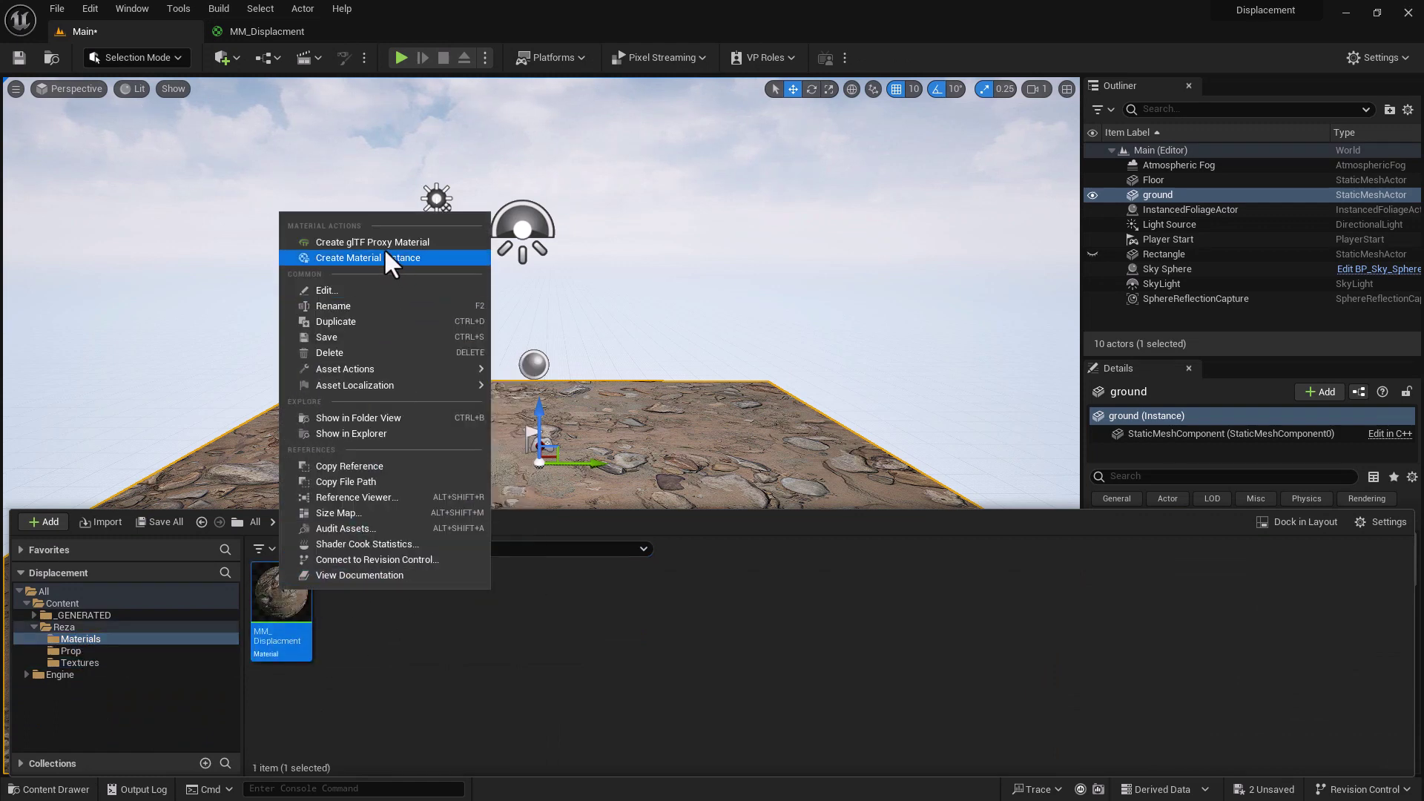
pyautogui.click(384, 260)
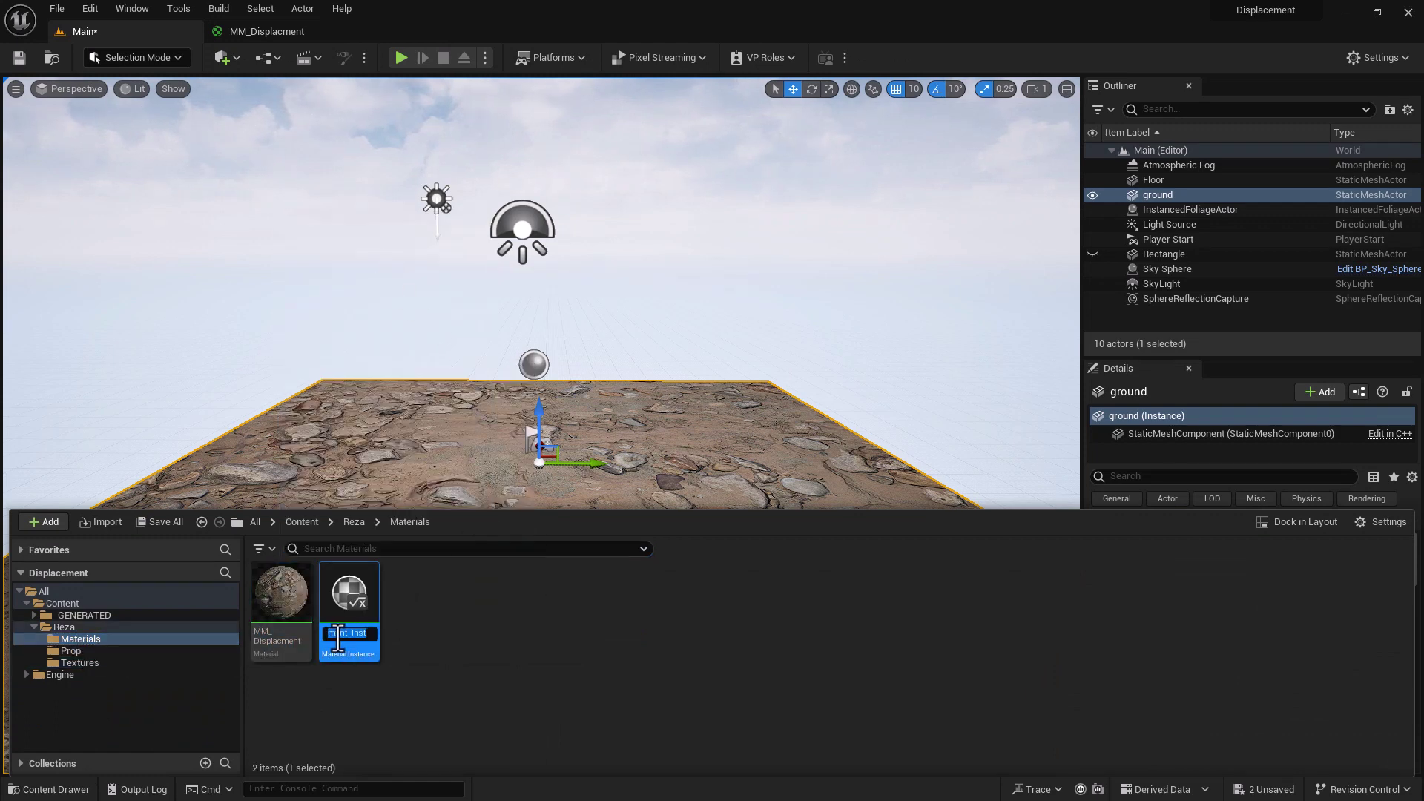
# - Name the new material instance MI_Displacment
pyautogui.press('BackSpace')
pyautogui.press('BackSpace')
pyautogui.press('BackSpace')
pyautogui.press('BackSpace')
pyautogui.press('BackSpace')
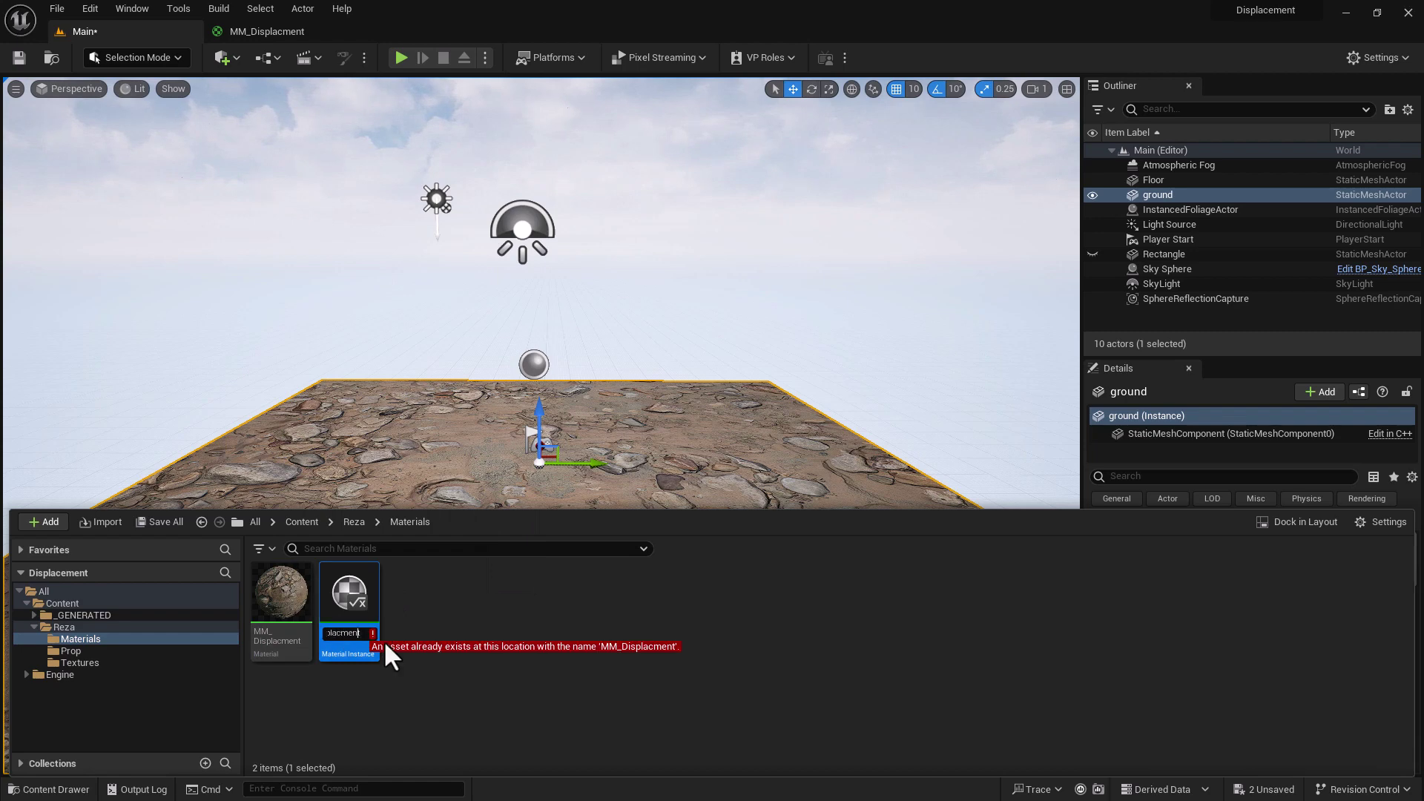
pyautogui.press('Delete')
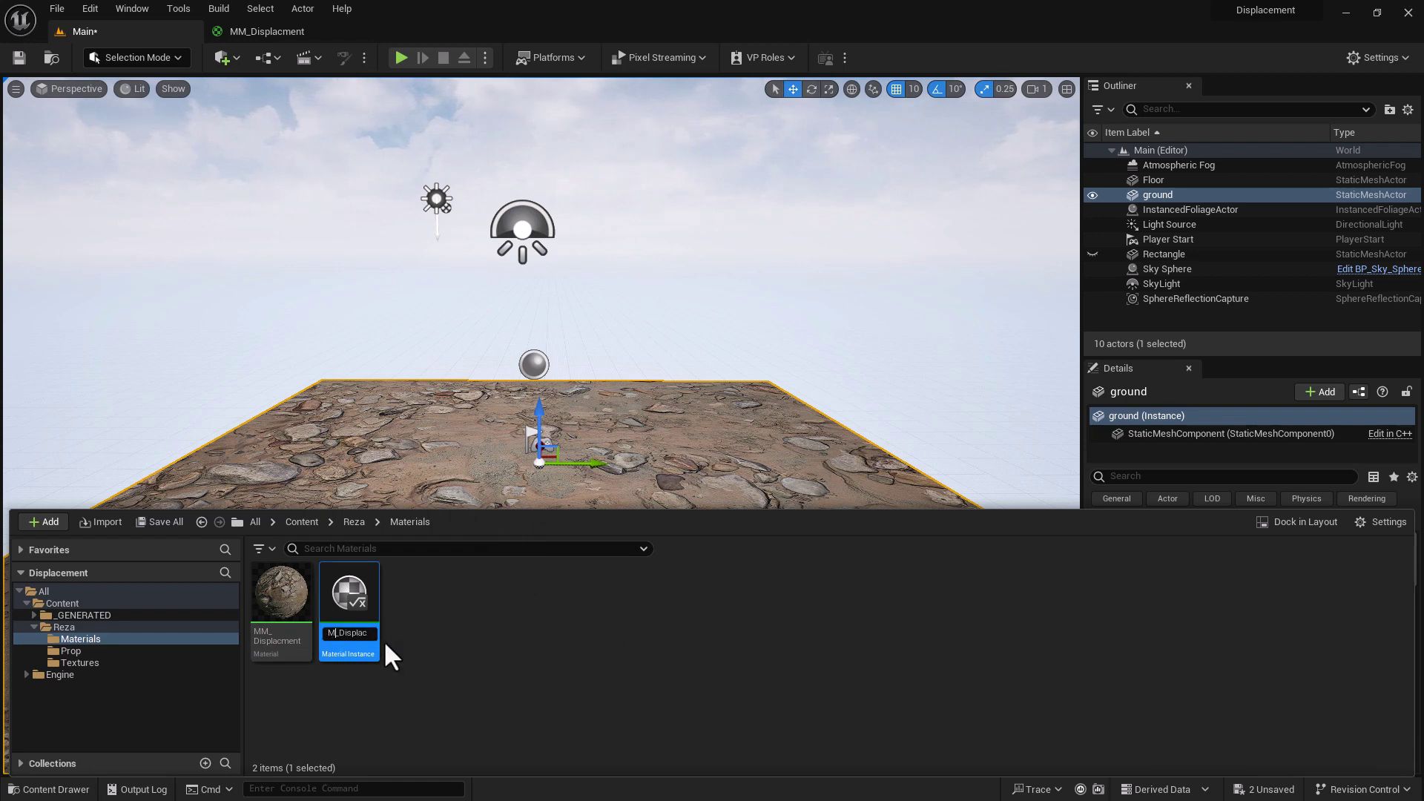
pyautogui.press('Return')
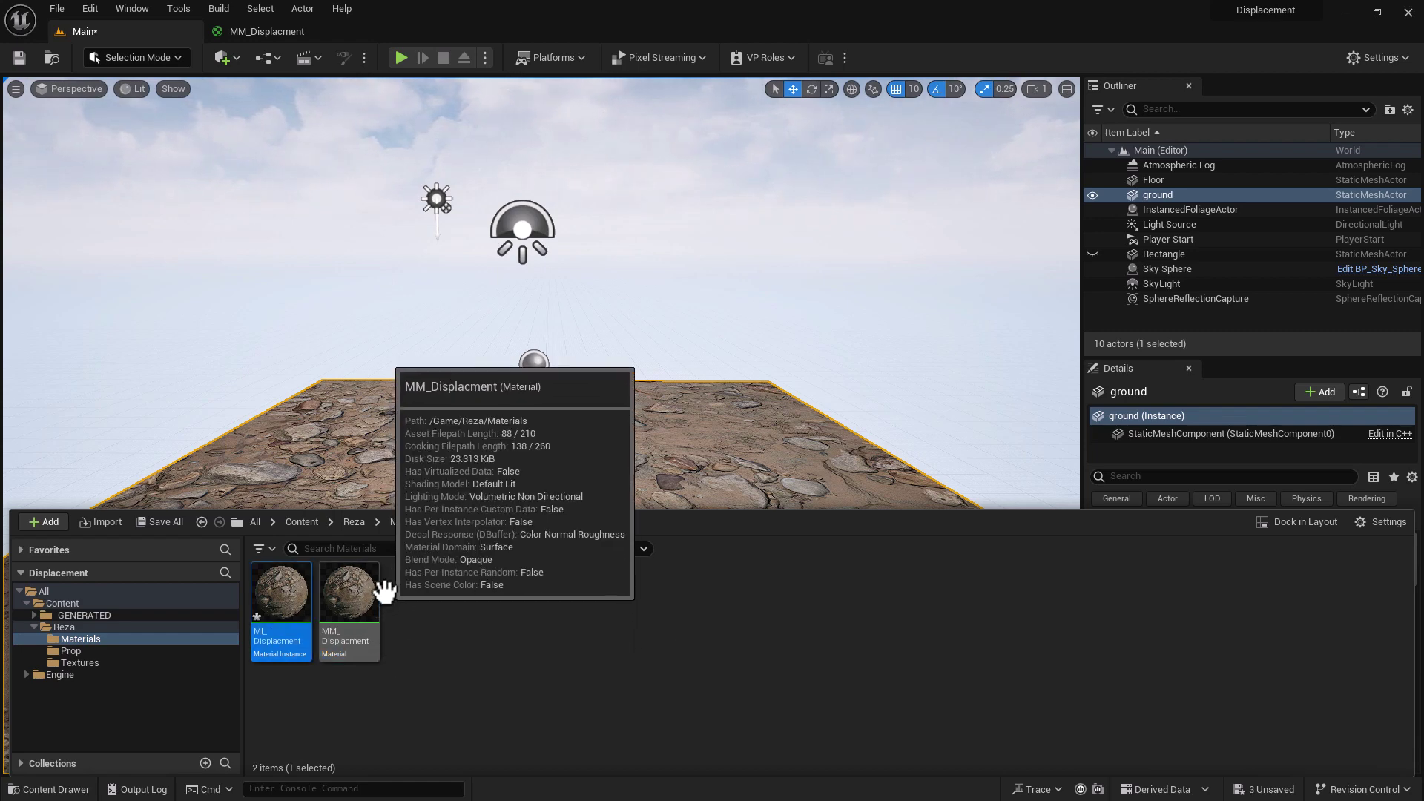
# - Apply MI_Displacment to the ground mesh and open the instance for editing
pyautogui.moveTo(274, 609); pyautogui.dragTo(397, 438)
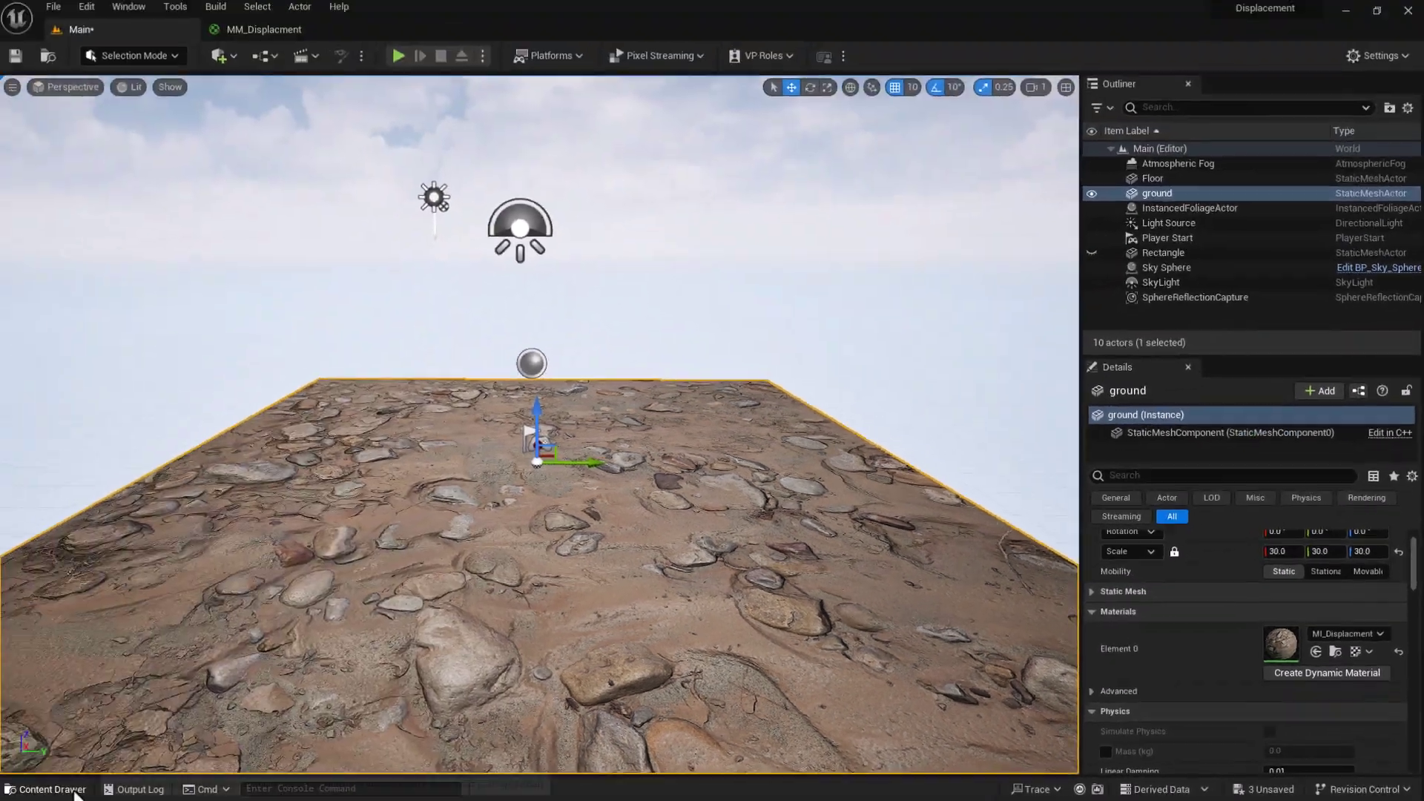
pyautogui.click(74, 789)
pyautogui.doubleClick(276, 597)
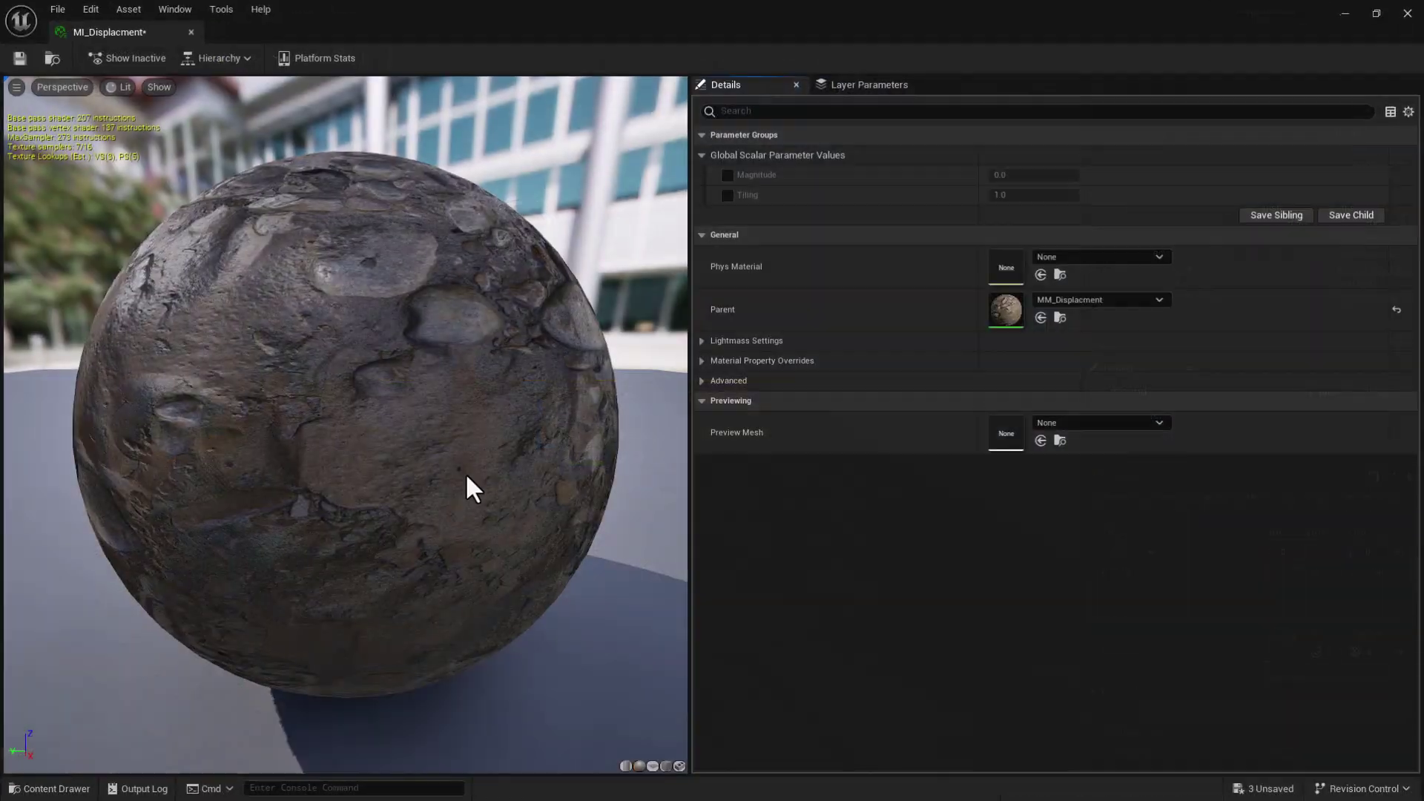
# - Float the MI_Displacment editor over the level and enable its Magnitude and Tiling parameter overrides
pyautogui.moveTo(203, 42); pyautogui.dragTo(883, 137)
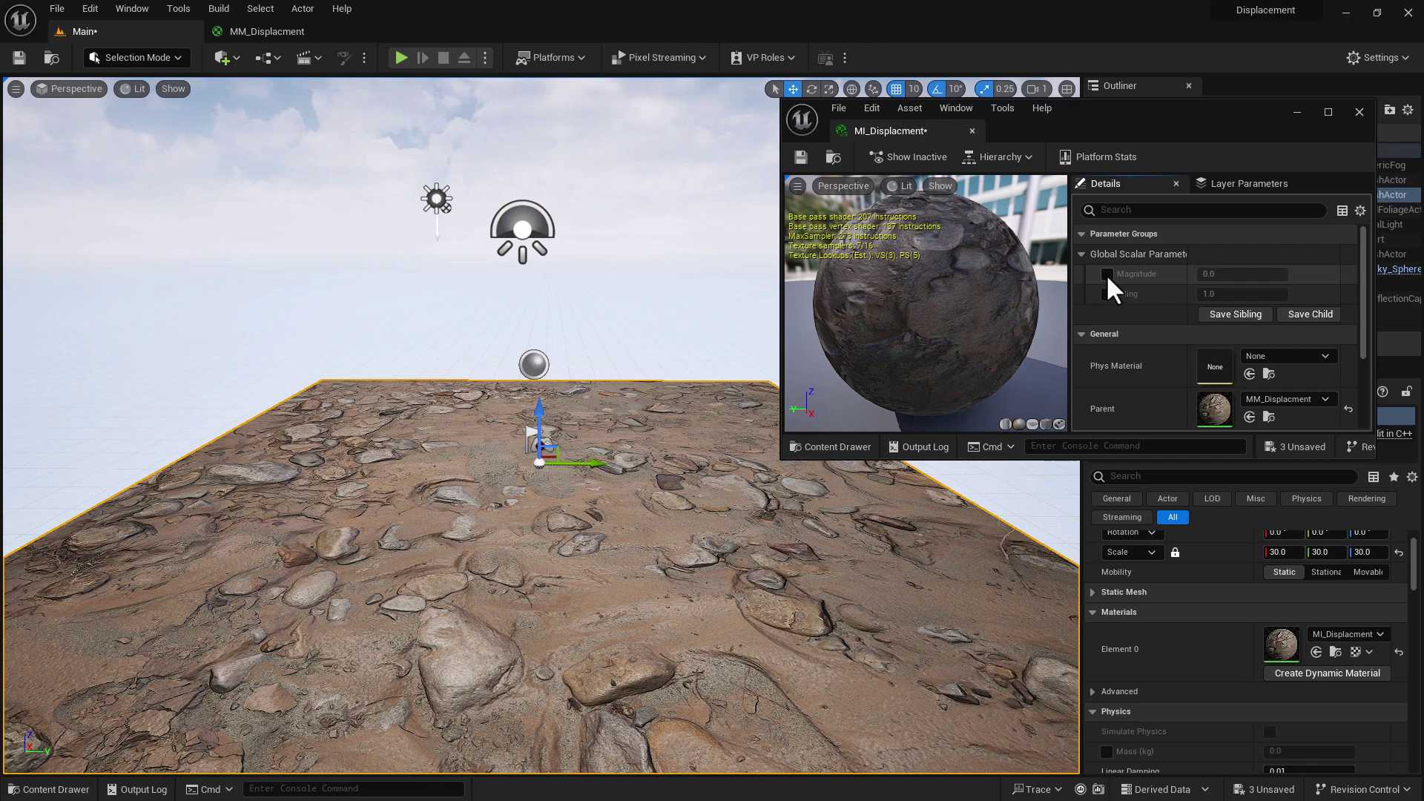
pyautogui.click(1106, 273)
pyautogui.click(1107, 294)
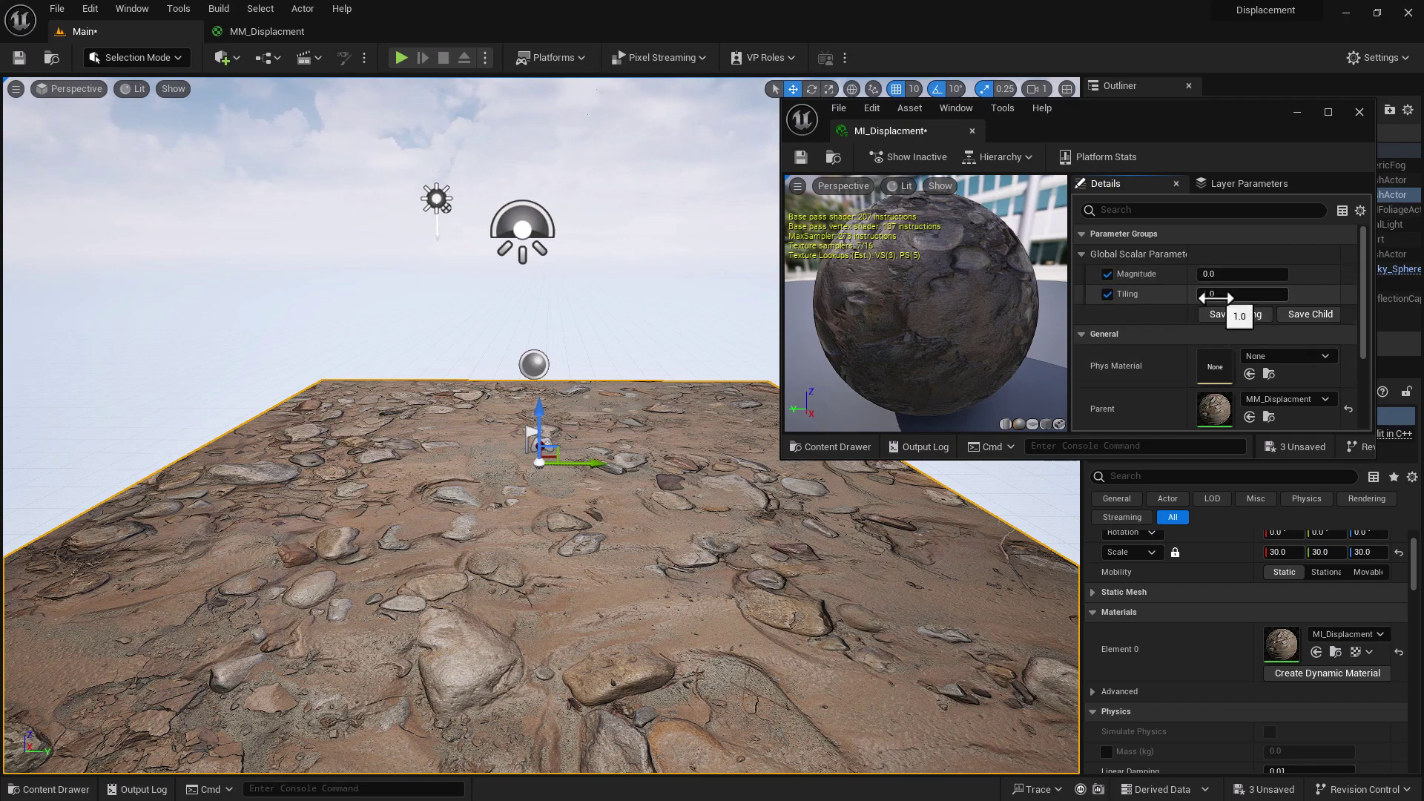
# - Try different Tiling and Magnitude values on the ground and reset both parameters to their defaults
pyautogui.moveTo(1215, 297)
pyautogui.mouseDown()
pyautogui.moveTo(1181, 297)
pyautogui.moveTo(1207, 297)
pyautogui.mouseUp()
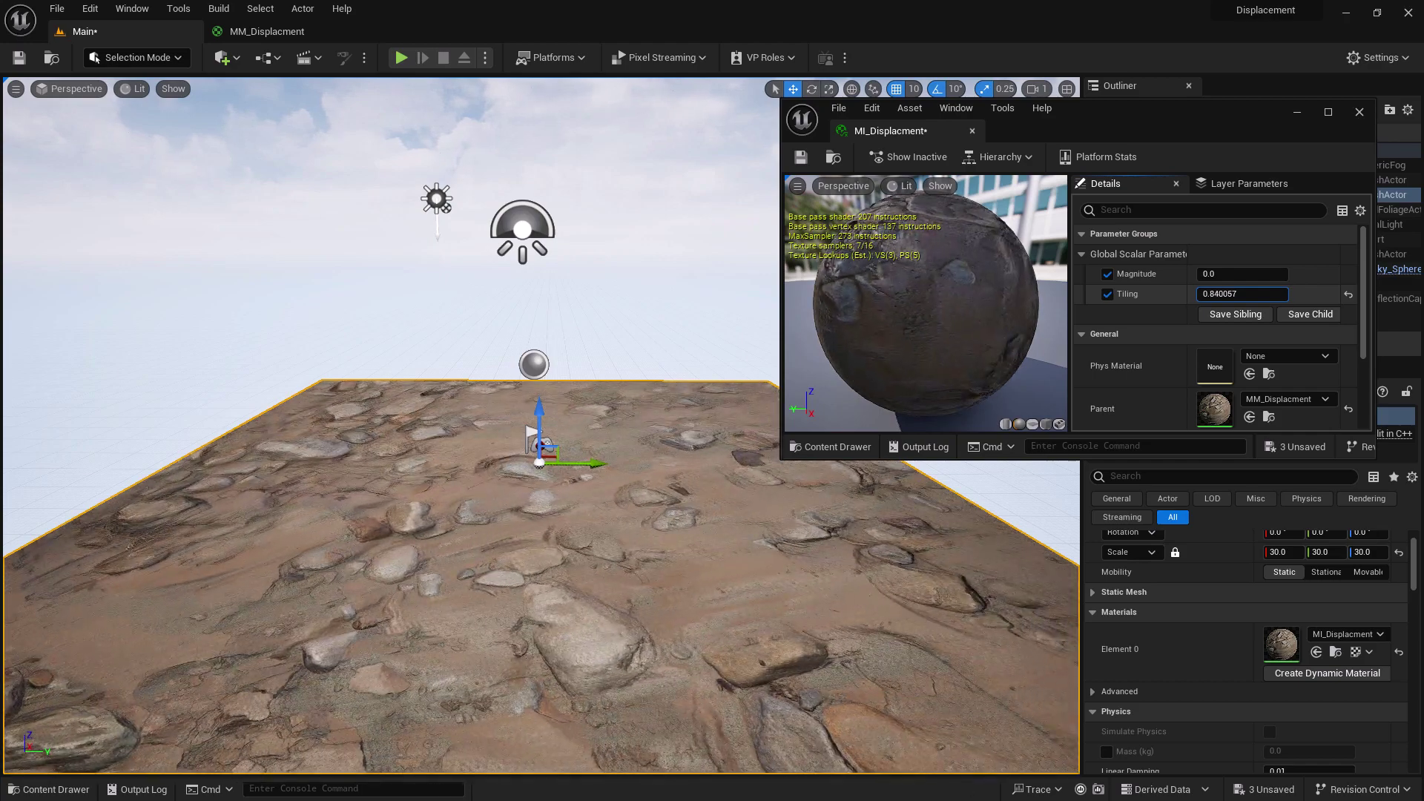
pyautogui.click(1349, 294)
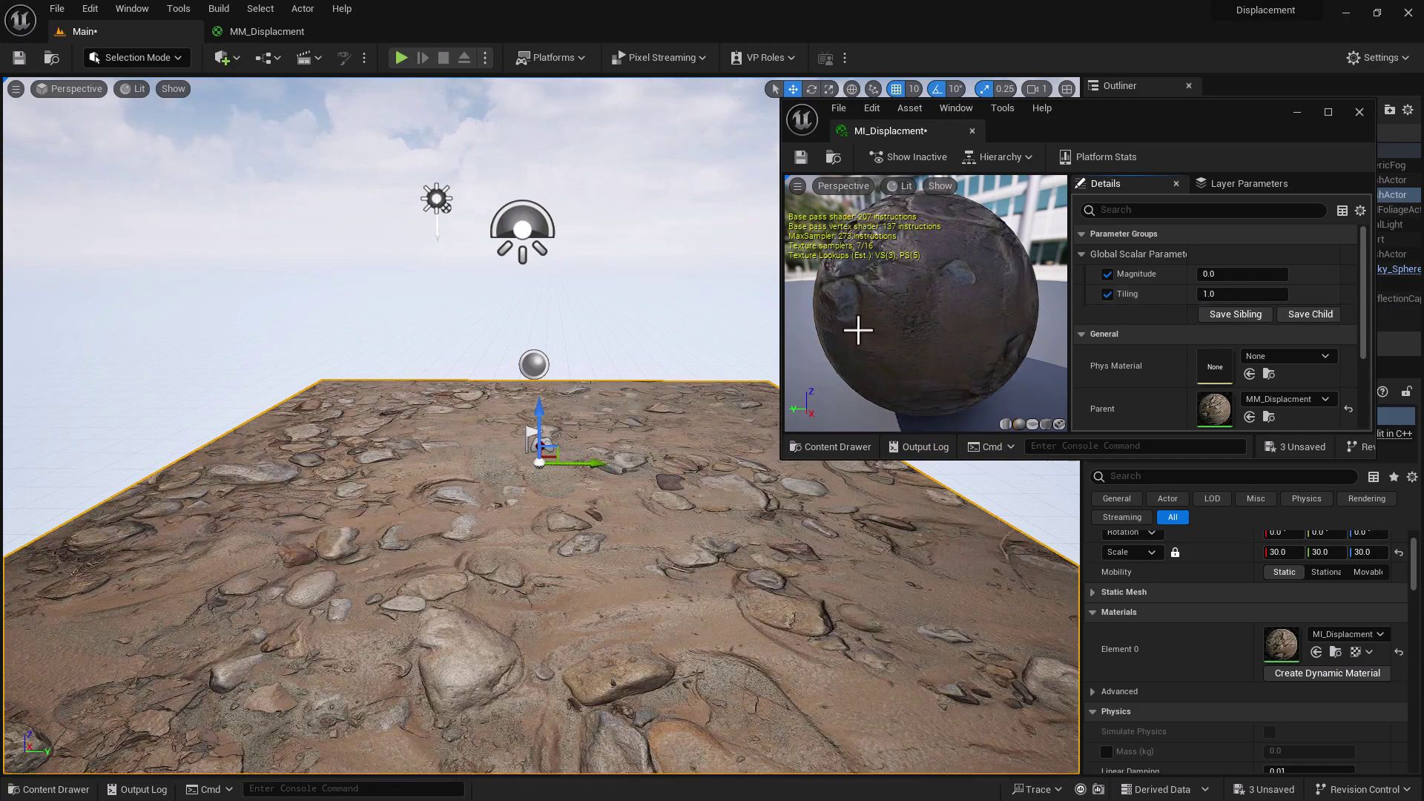
pyautogui.moveTo(1084, 119); pyautogui.dragTo(1138, 375)
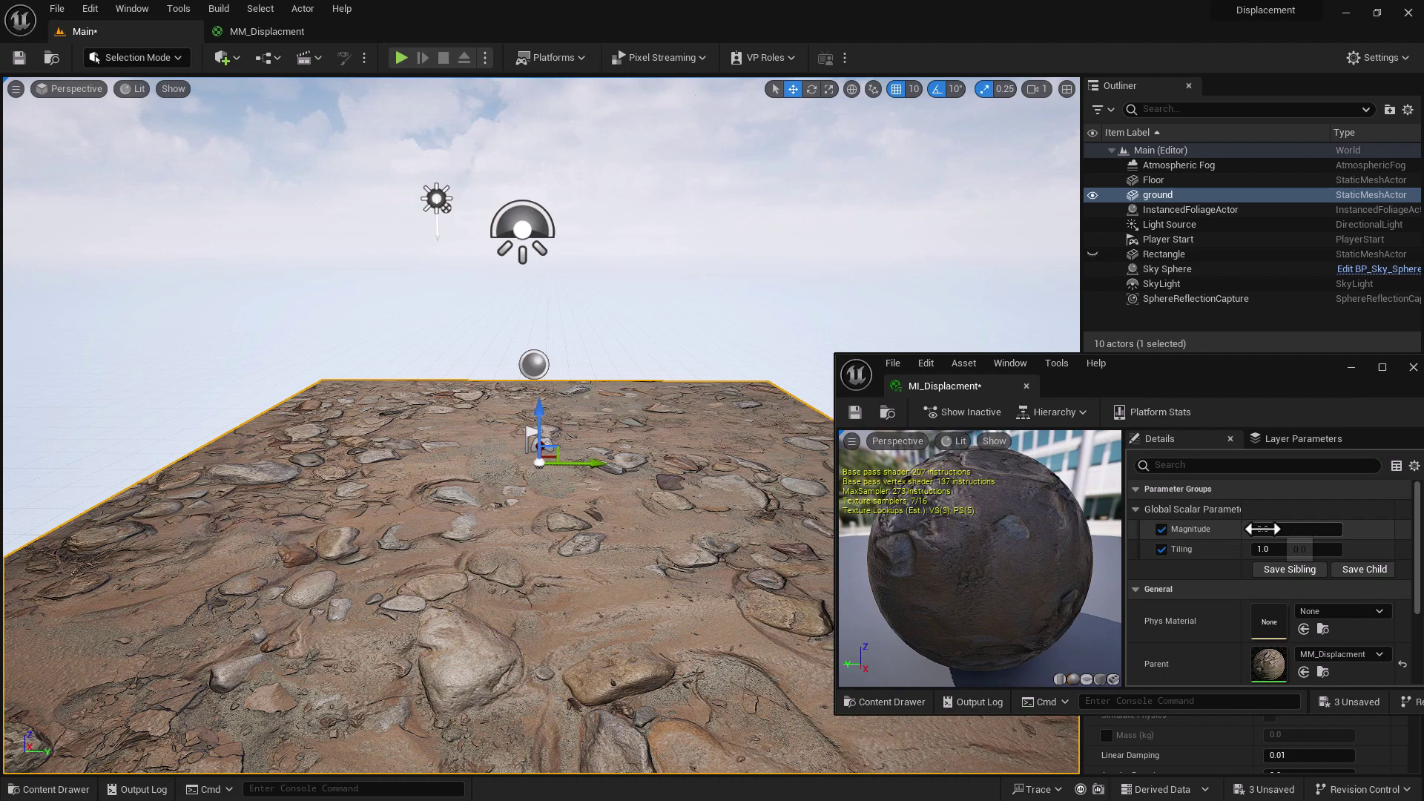
pyautogui.moveTo(1260, 529)
pyautogui.mouseDown()
pyautogui.moveTo(1276, 529)
pyautogui.moveTo(1261, 529)
pyautogui.mouseUp()
pyautogui.click(1402, 529)
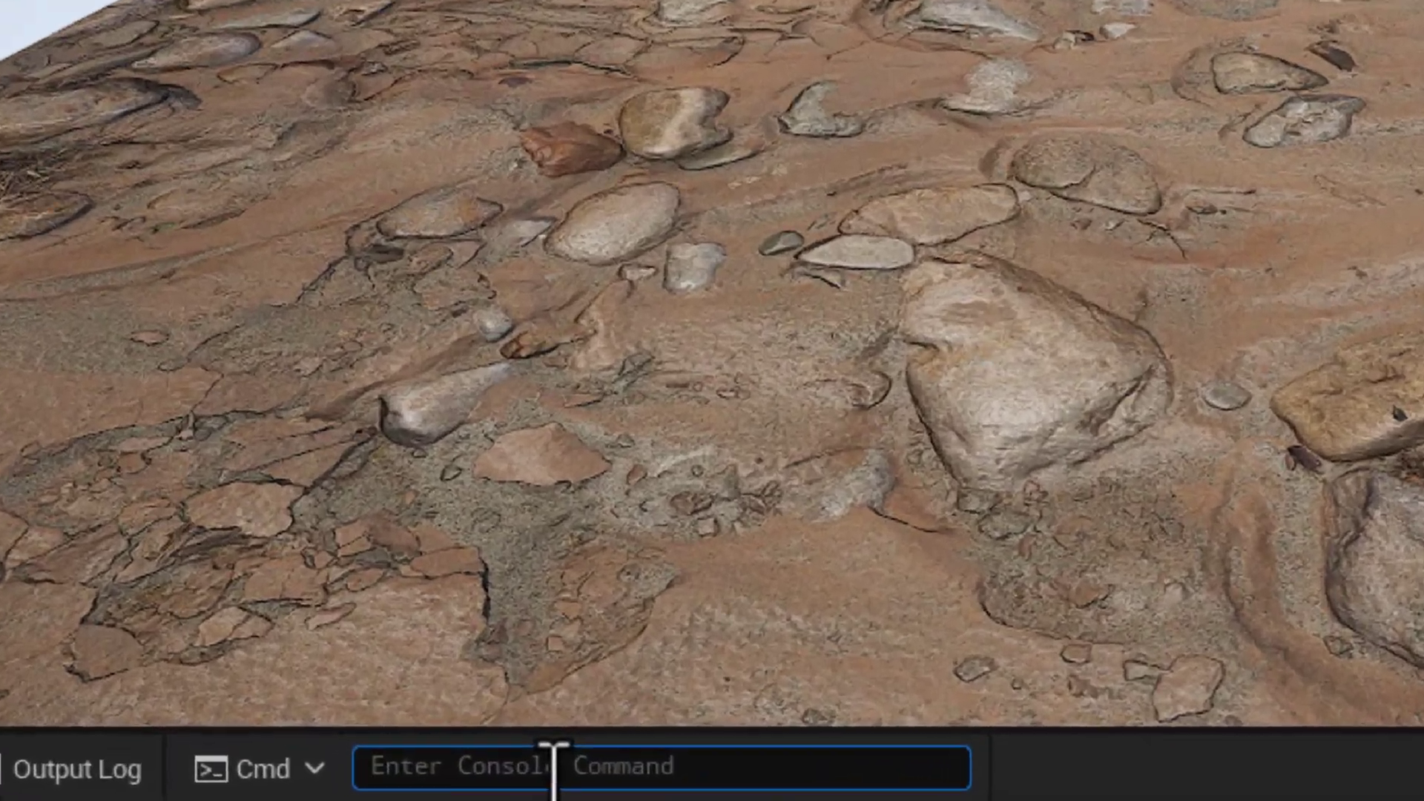
# - Run the console command r.Nanite.Tessellation 1
pyautogui.write('r.')
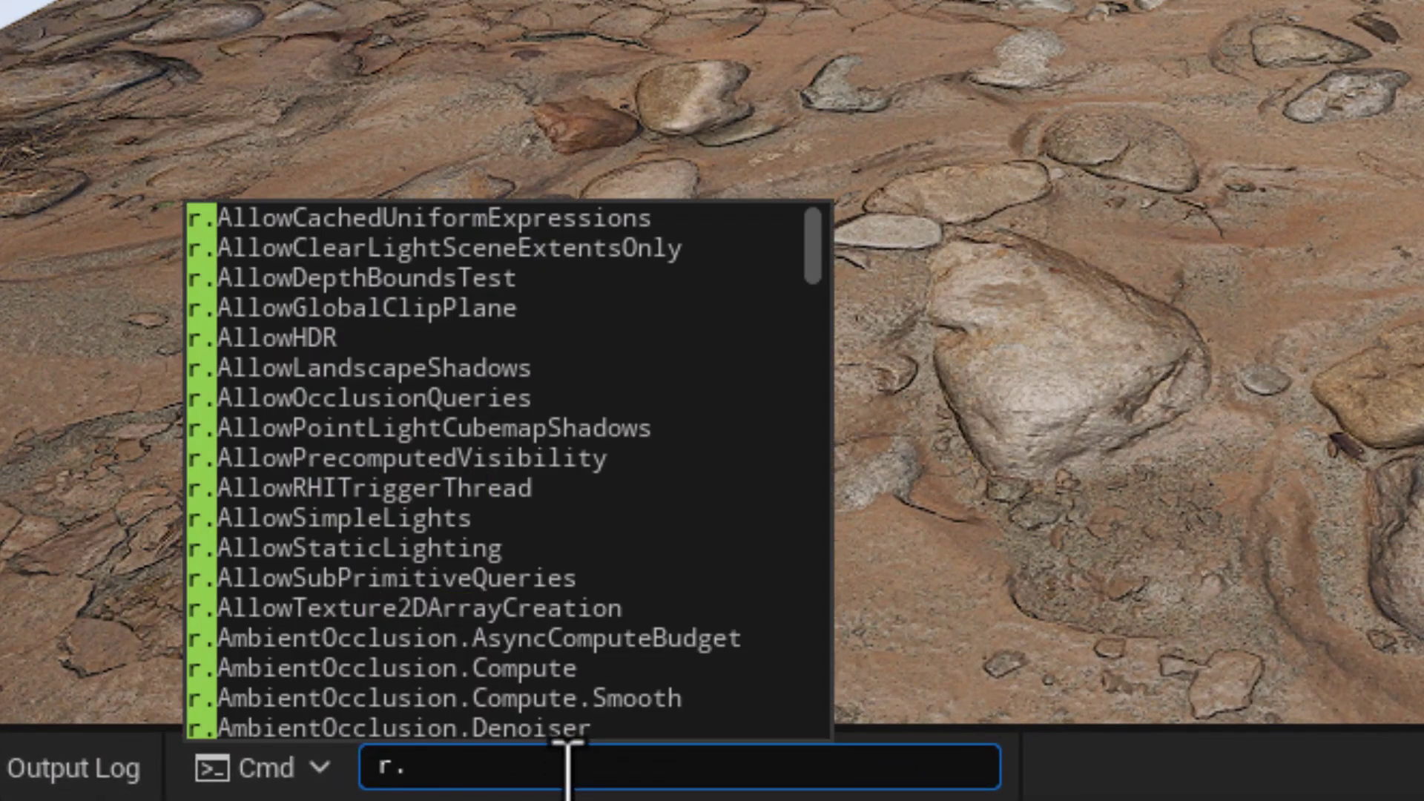
pyautogui.write('Nanite')
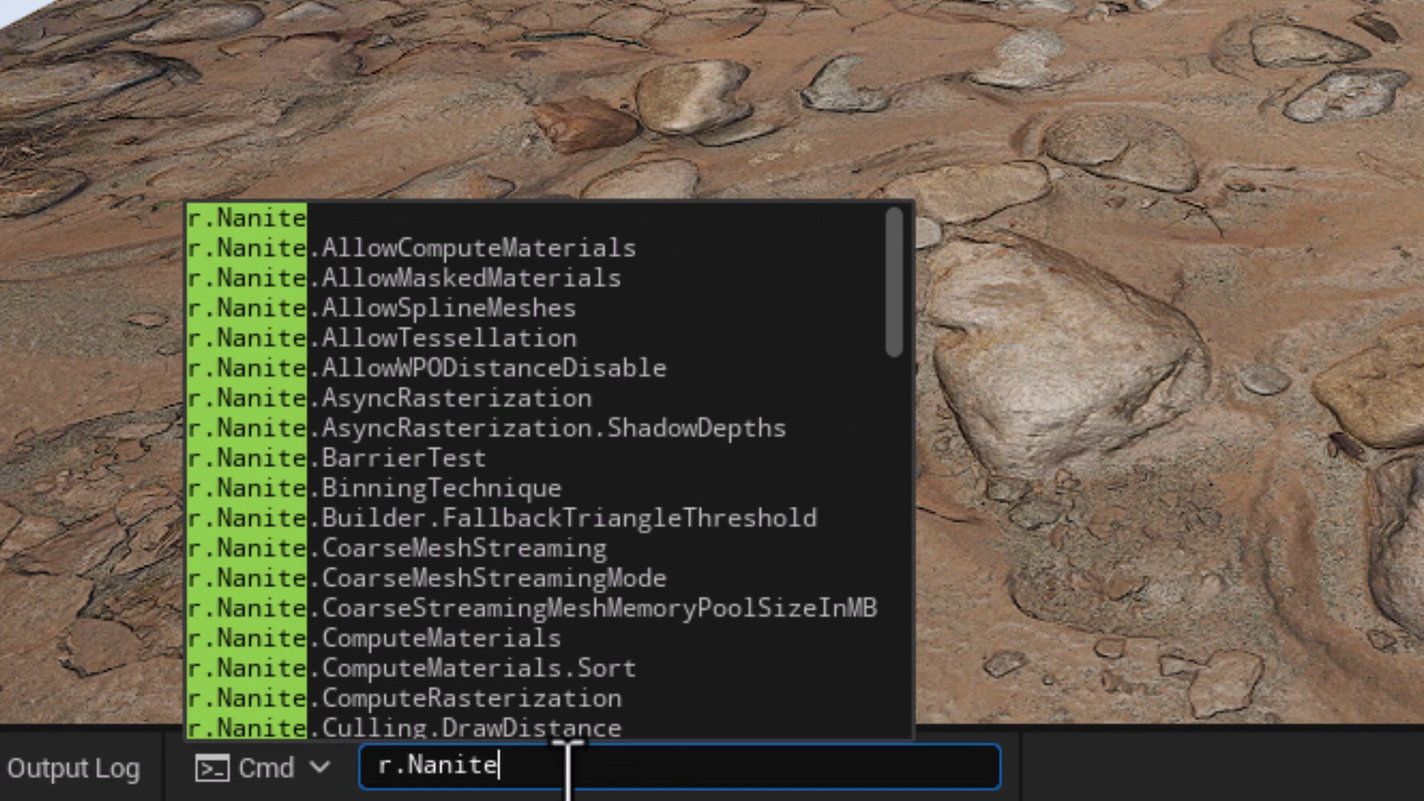
pyautogui.write('.te')
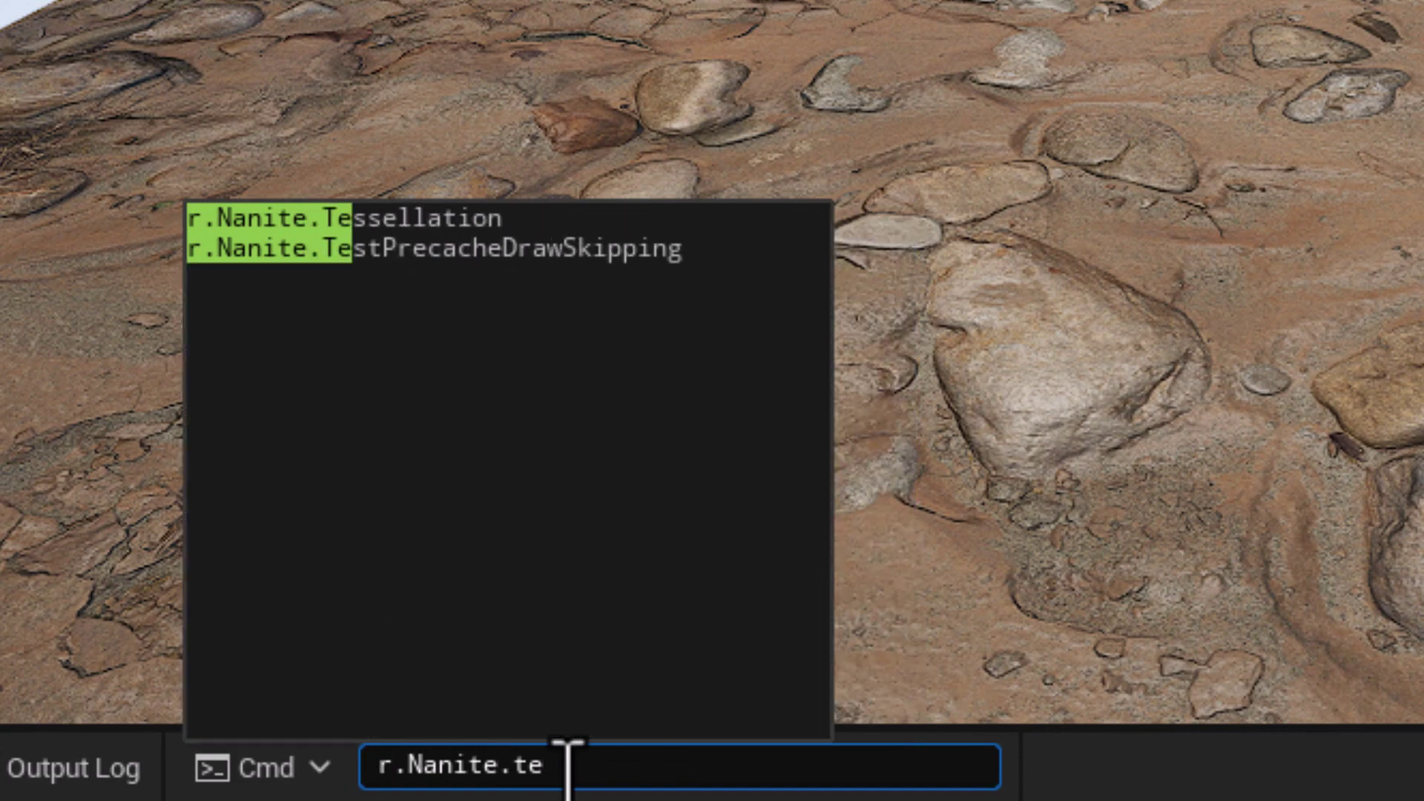
pyautogui.click(394, 223)
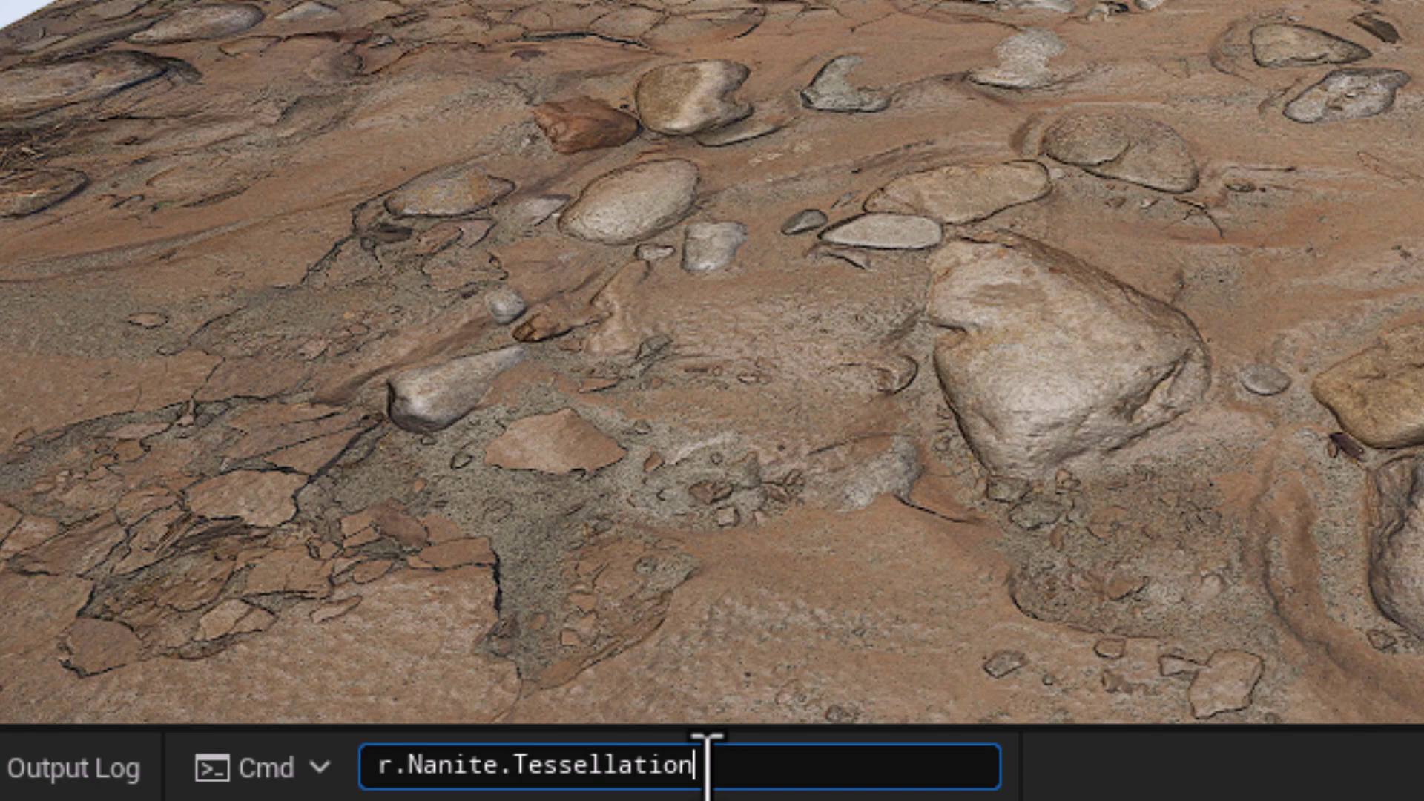
pyautogui.write('1')
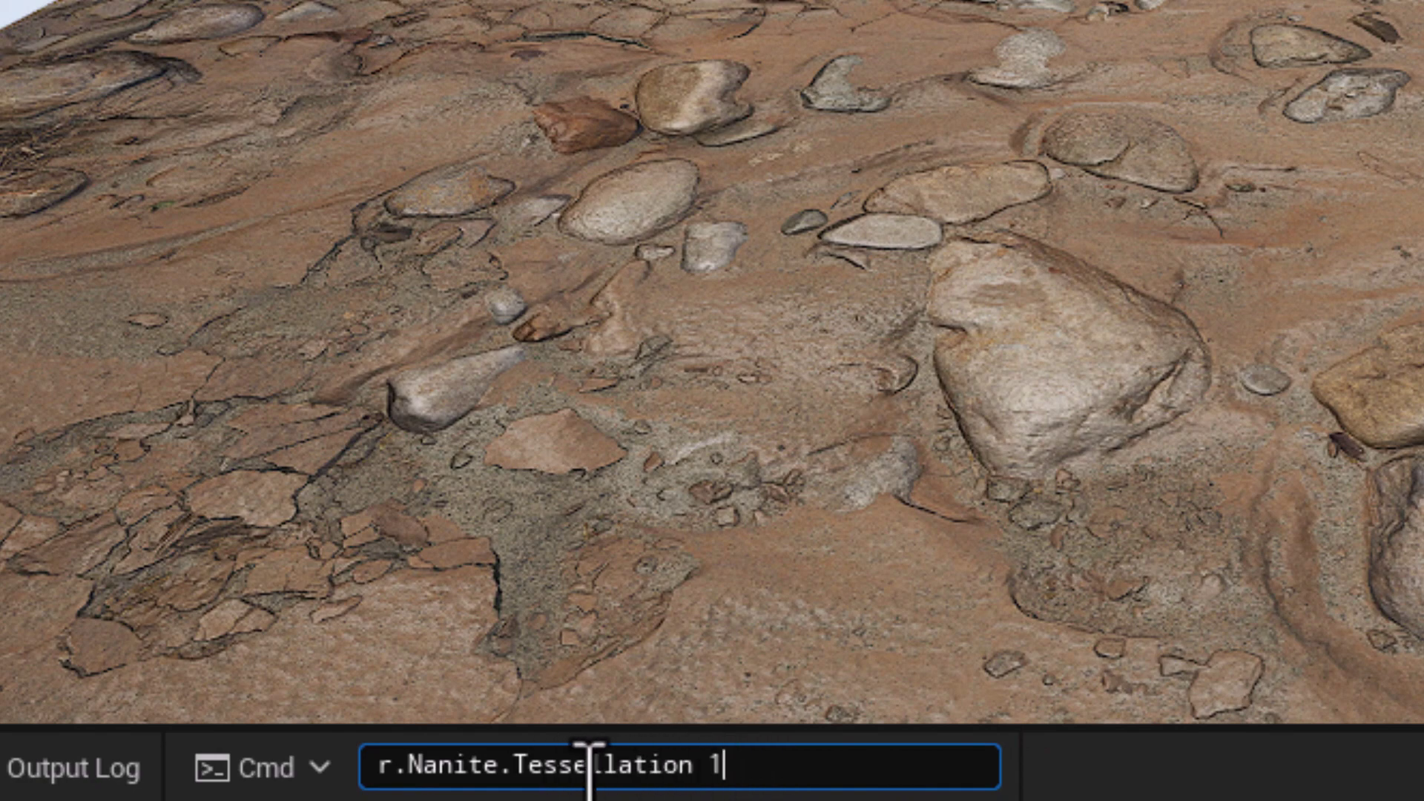
pyautogui.press('Return')
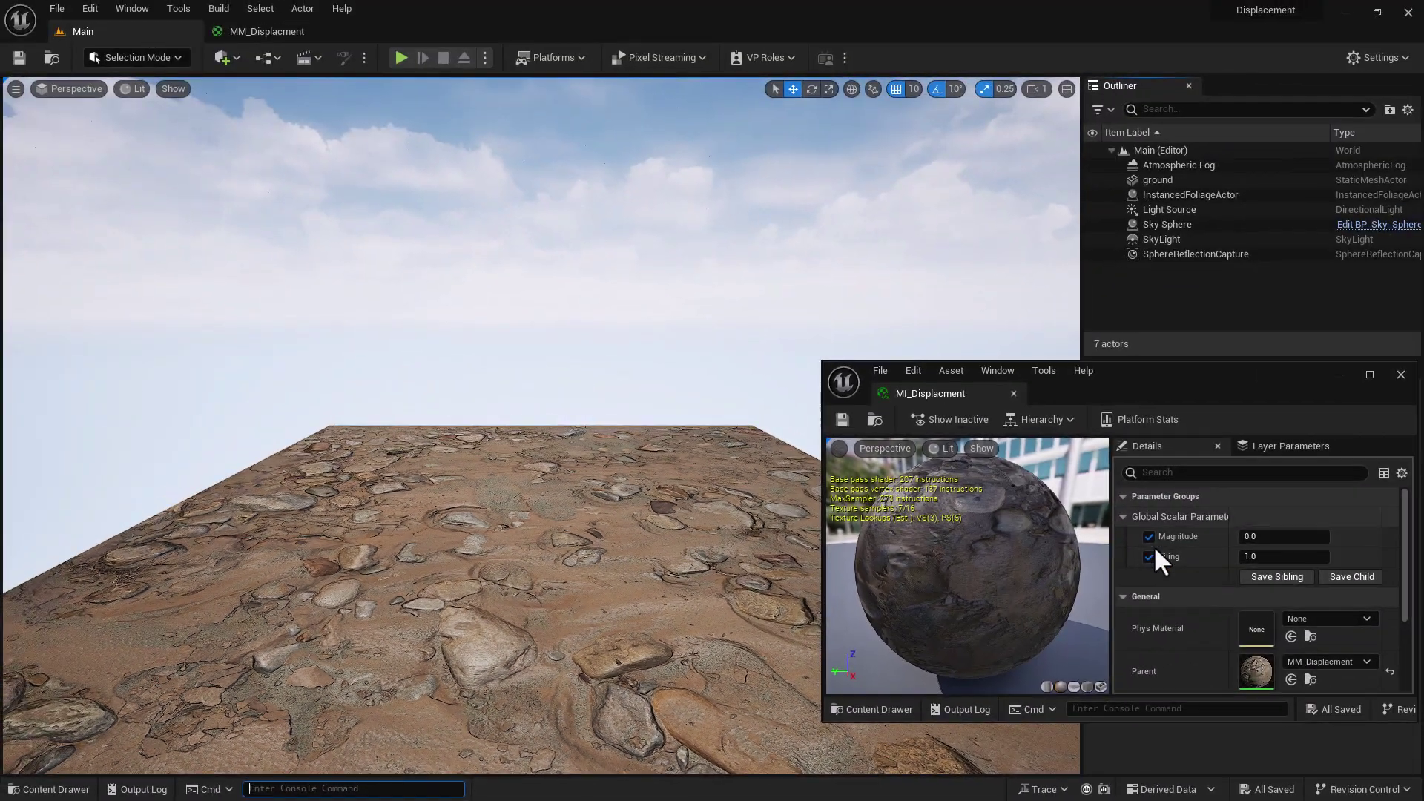
# - Try a Magnitude of 0.008 in MI_Displacment and examine the ground's displacement up close
pyautogui.click(1149, 536)
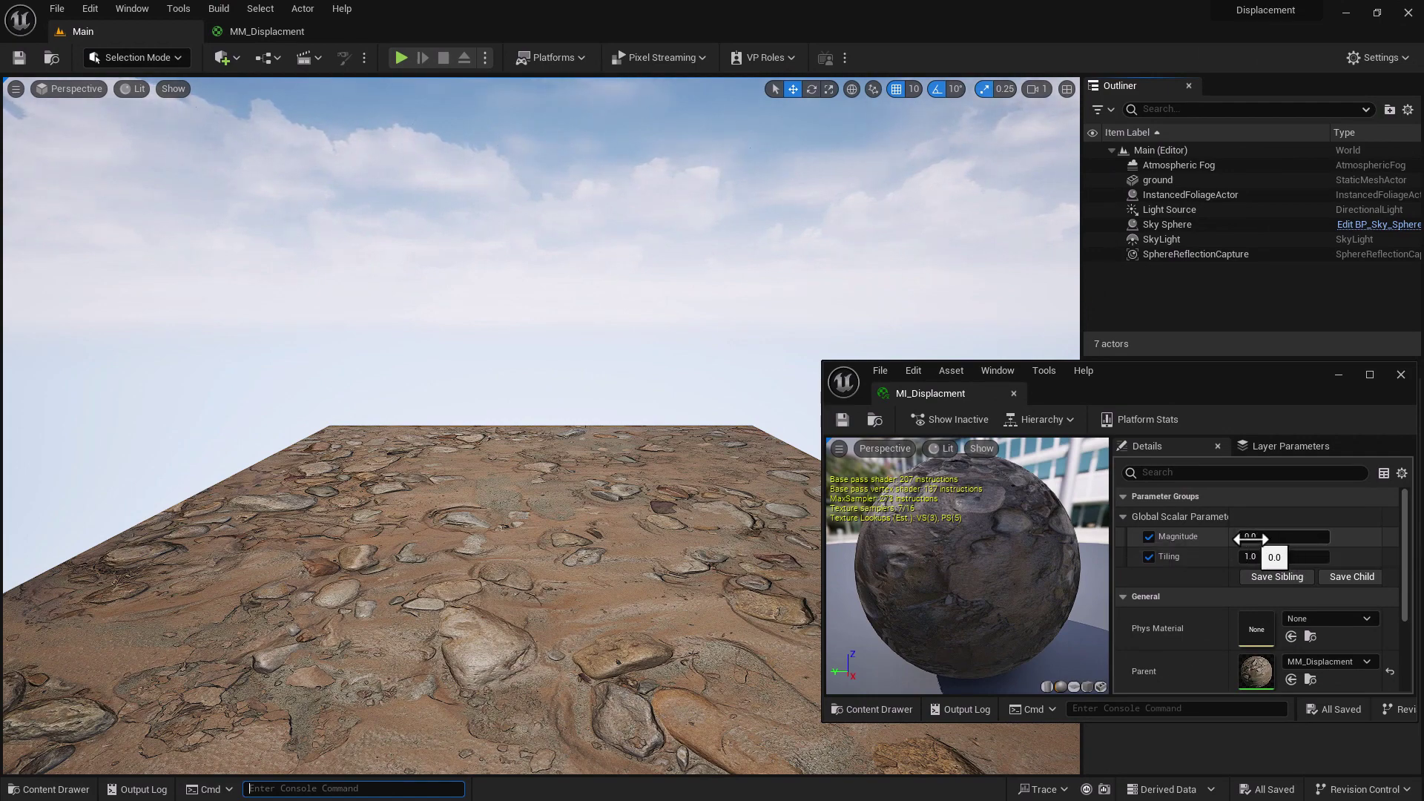
pyautogui.moveTo(1250, 540); pyautogui.dragTo(1248, 539)
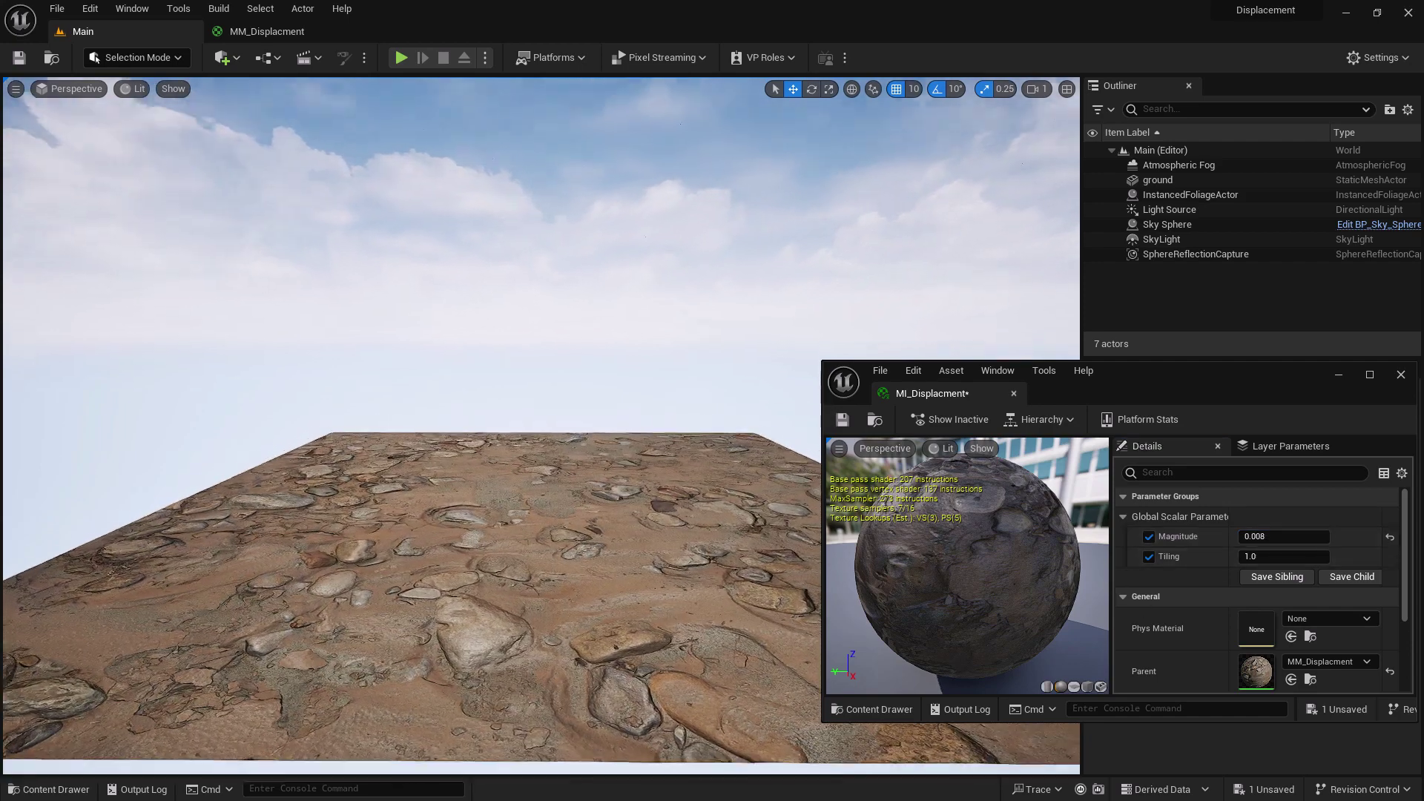
pyautogui.moveTo(658, 614); pyautogui.dragTo(658, 578)
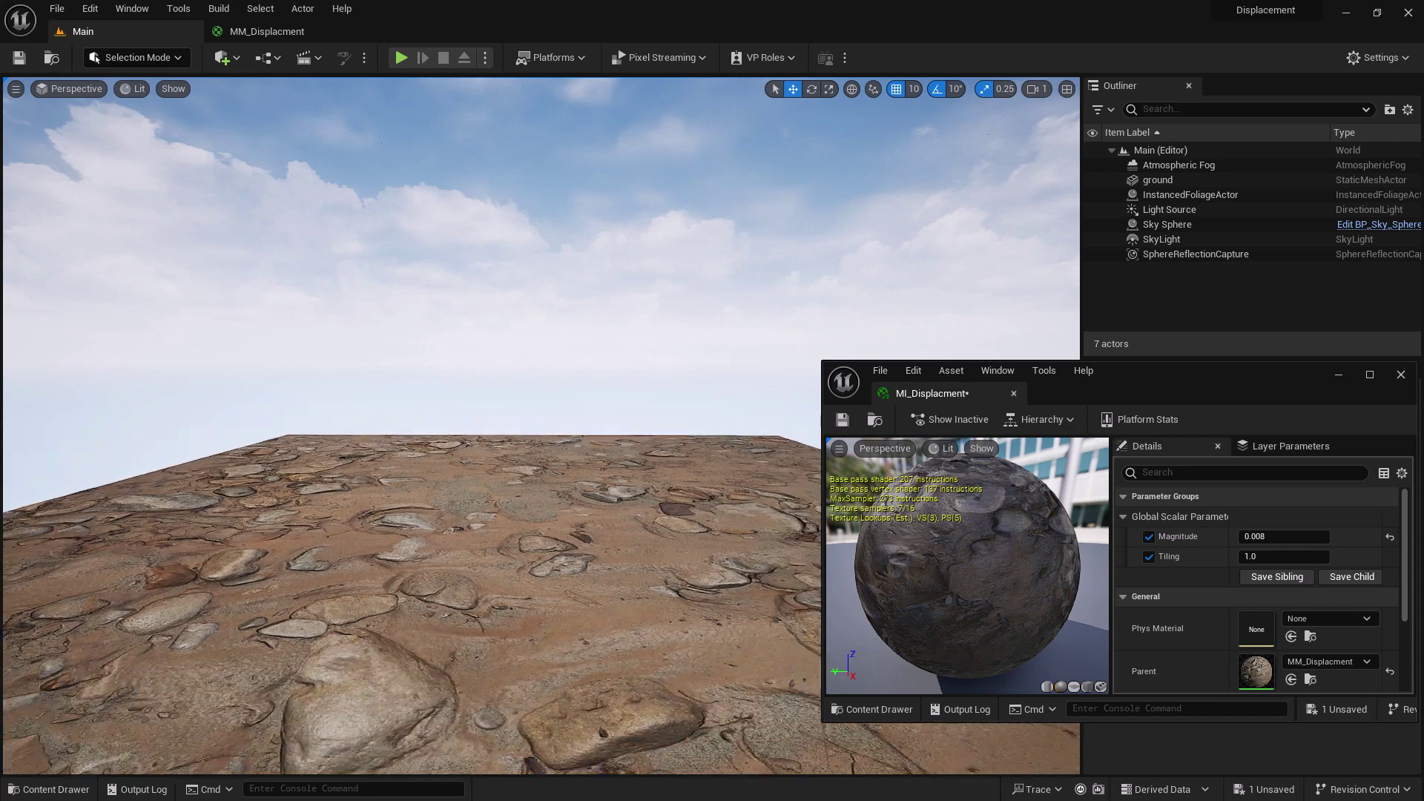
pyautogui.moveTo(512, 607)
pyautogui.mouseDown()
pyautogui.moveTo(497, 607)
pyautogui.moveTo(519, 603)
pyautogui.mouseUp()
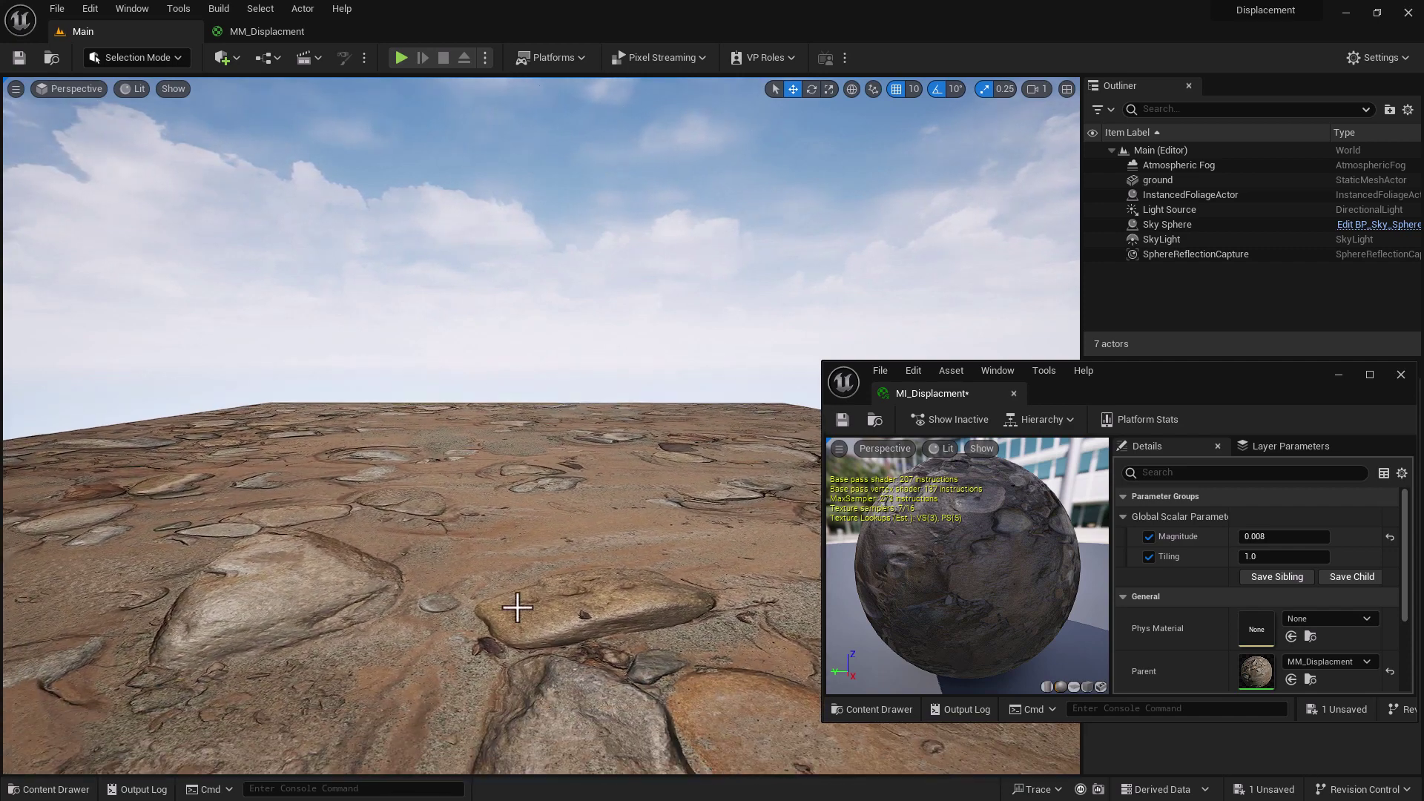
# - Set the Magnitude of MI_Displacment to 0.2 and fine-tune it to about 0.224
pyautogui.click(1254, 538)
pyautogui.write('0.2')
pyautogui.press('Return')
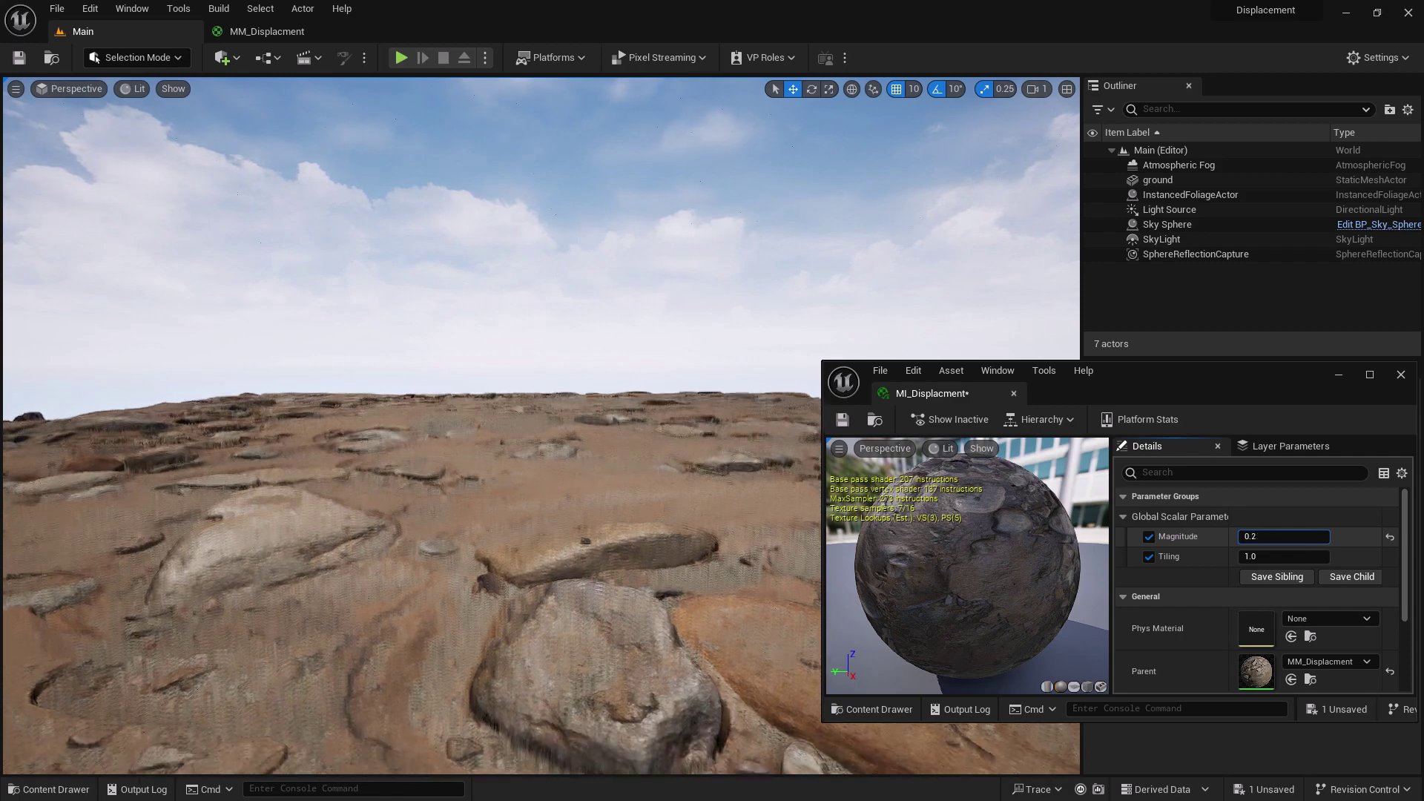
pyautogui.moveTo(1283, 536)
pyautogui.mouseDown()
pyautogui.moveTo(1252, 536)
pyautogui.moveTo(1290, 536)
pyautogui.mouseUp()
# - Examine the displaced ground from close up and from a distance, and select the ground mesh
pyautogui.moveTo(658, 466)
pyautogui.mouseDown(button='right')
pyautogui.moveTo(629, 518)
pyautogui.moveTo(656, 472)
pyautogui.mouseUp(button='right')
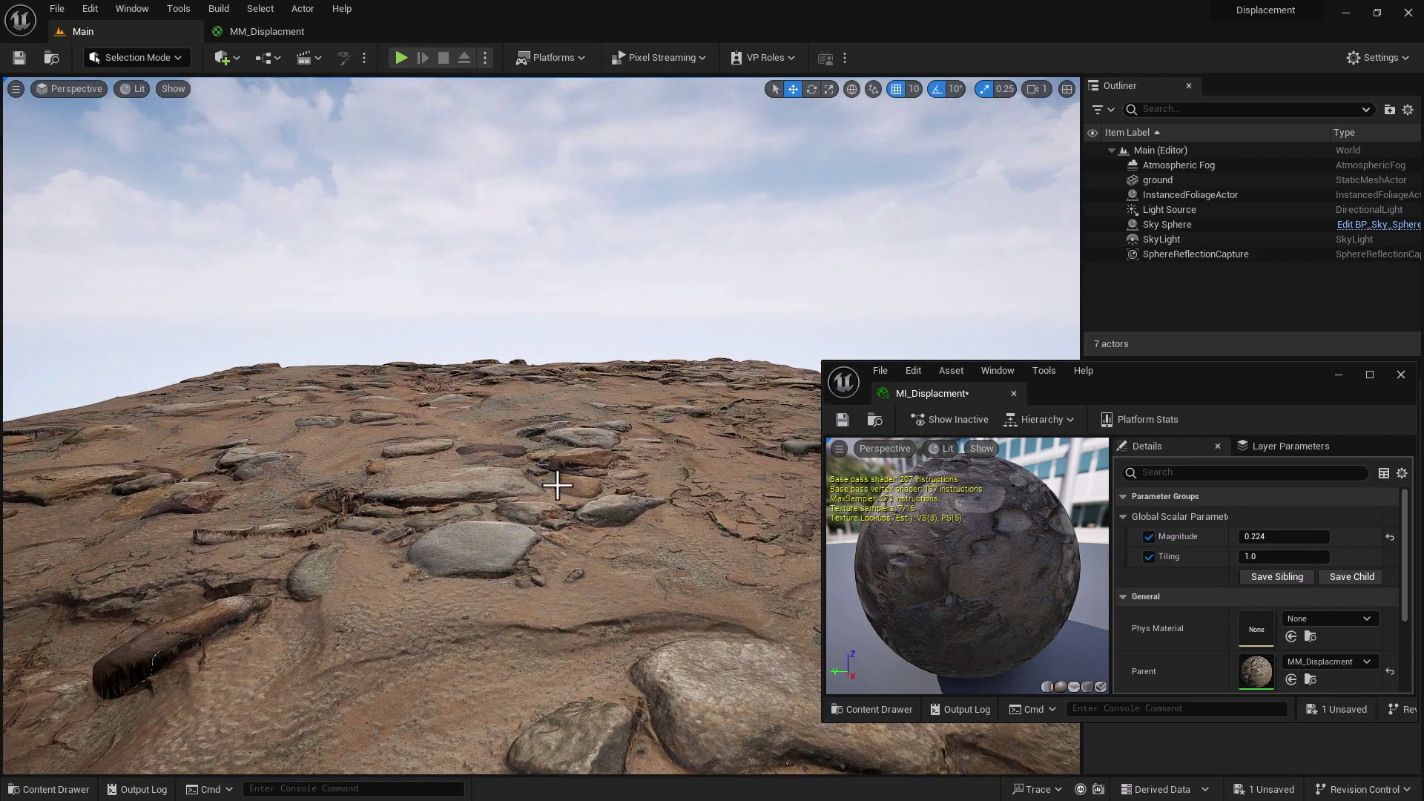
pyautogui.moveTo(601, 493); pyautogui.dragTo(541, 470, button='right')
pyautogui.moveTo(671, 472); pyautogui.dragTo(671, 471, button='right')
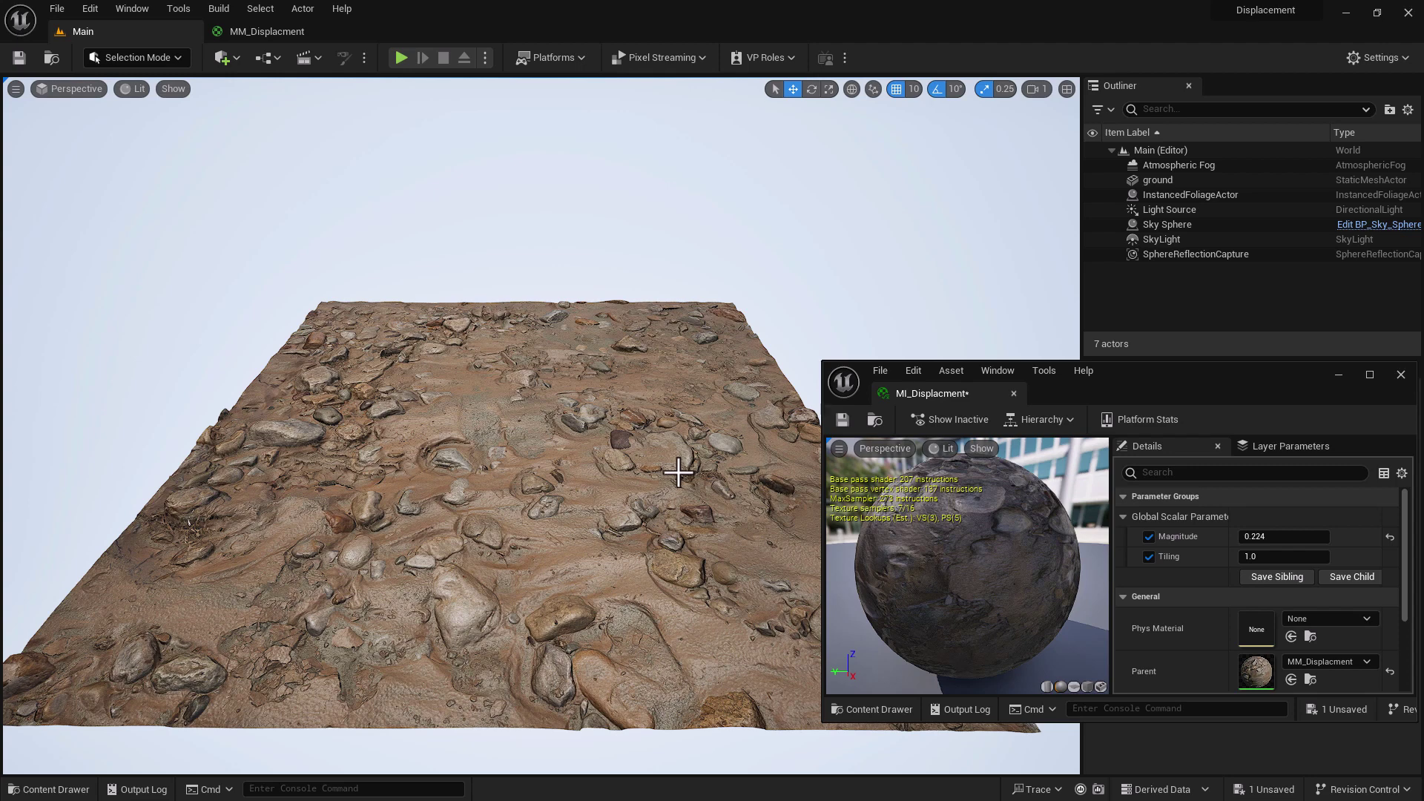
pyautogui.scroll(-3, 678, 472)
pyautogui.moveTo(381, 536); pyautogui.dragTo(380, 536, button='right')
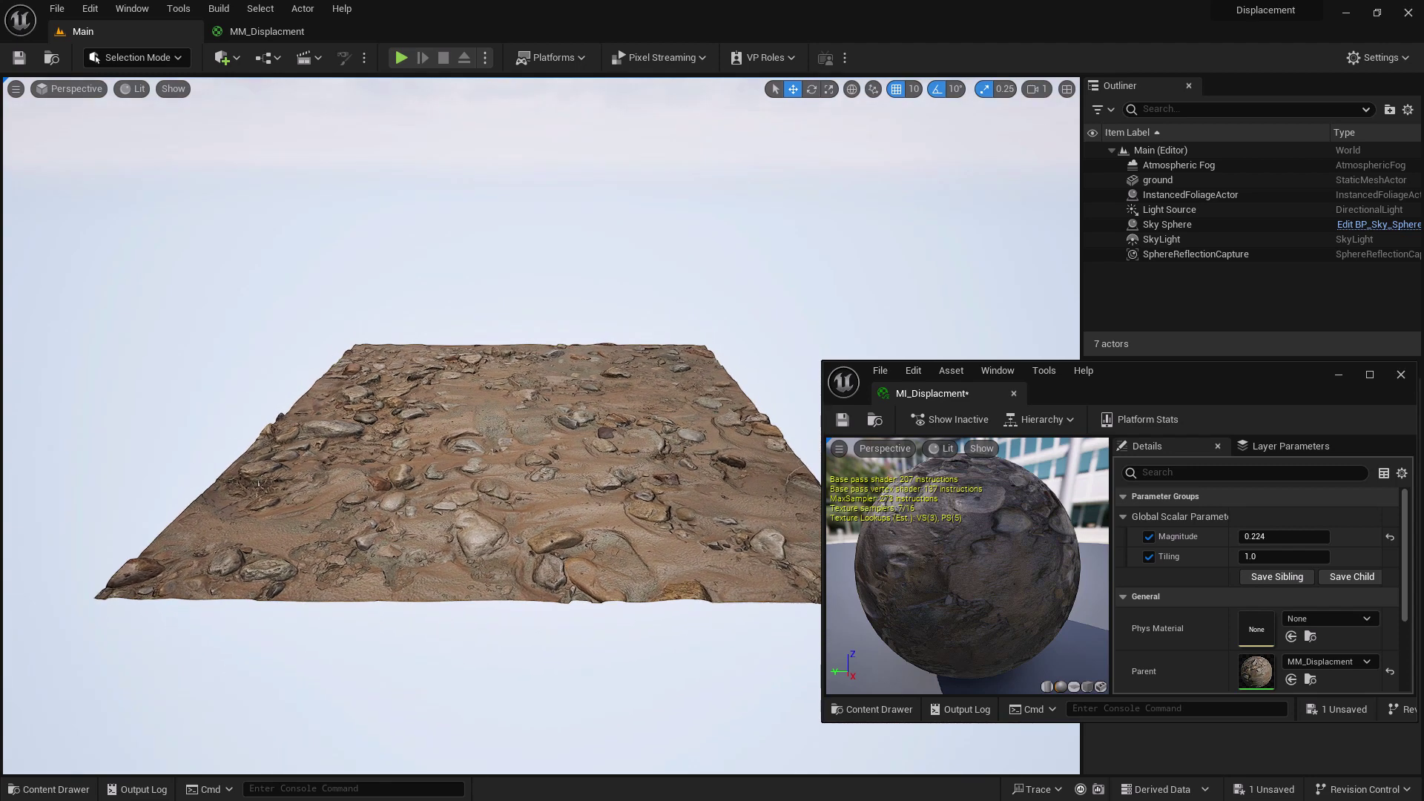
pyautogui.click(449, 511)
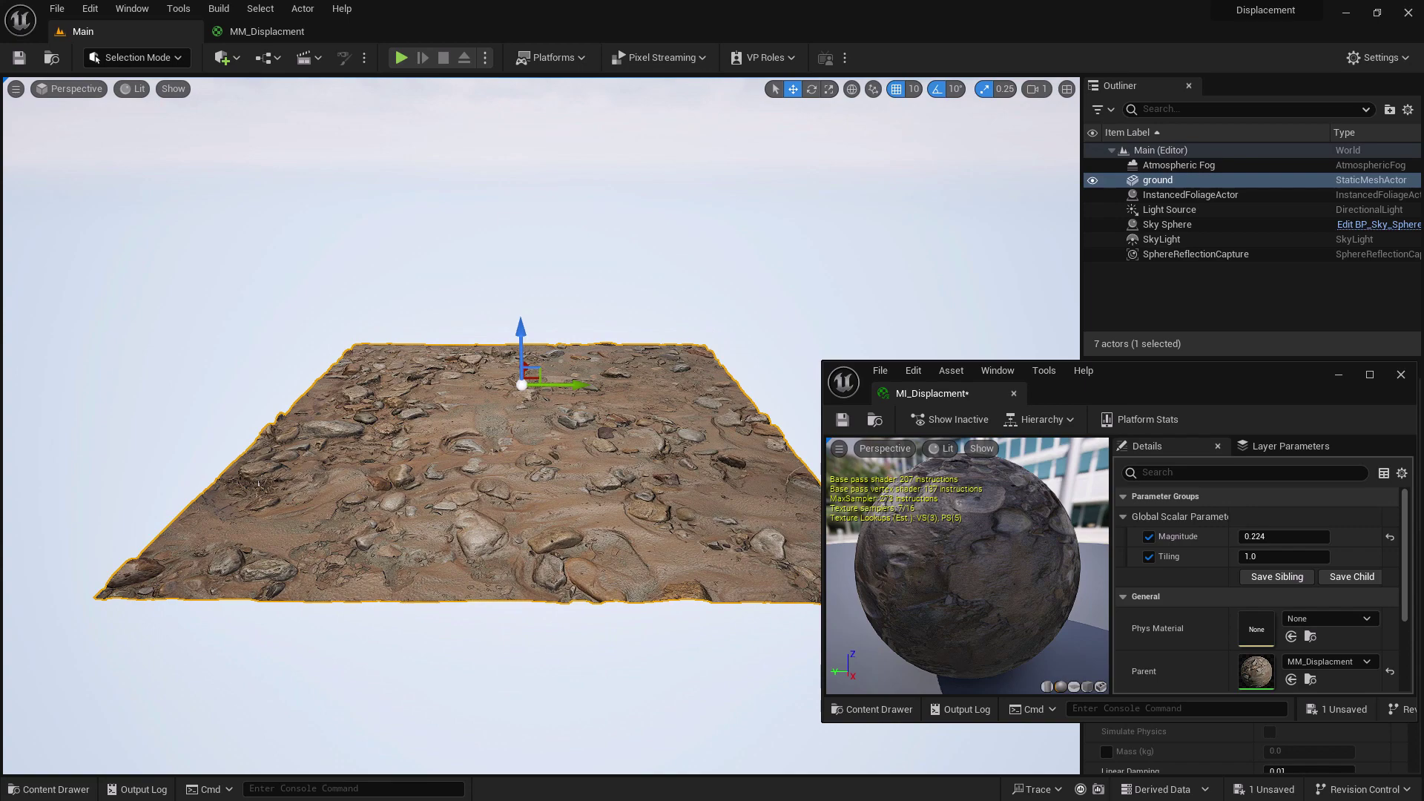
# - Duplicate the ground mesh along its green axis so the copy adjoins the original, and lower the copy slightly
pyautogui.keyDown('alt'); pyautogui.moveTo(575, 397); pyautogui.dragTo(200, 384); pyautogui.keyUp('alt')
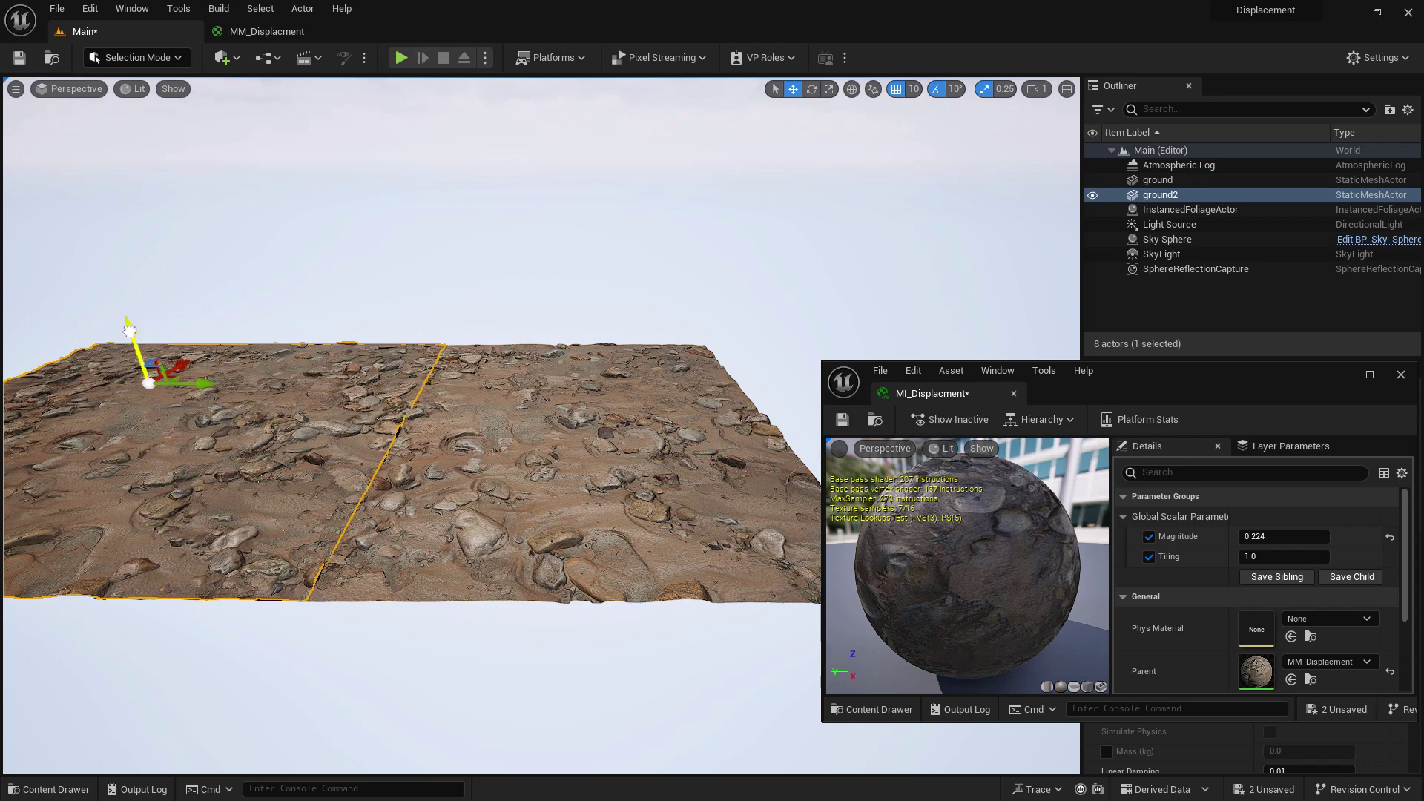
pyautogui.moveTo(130, 330); pyautogui.dragTo(131, 334)
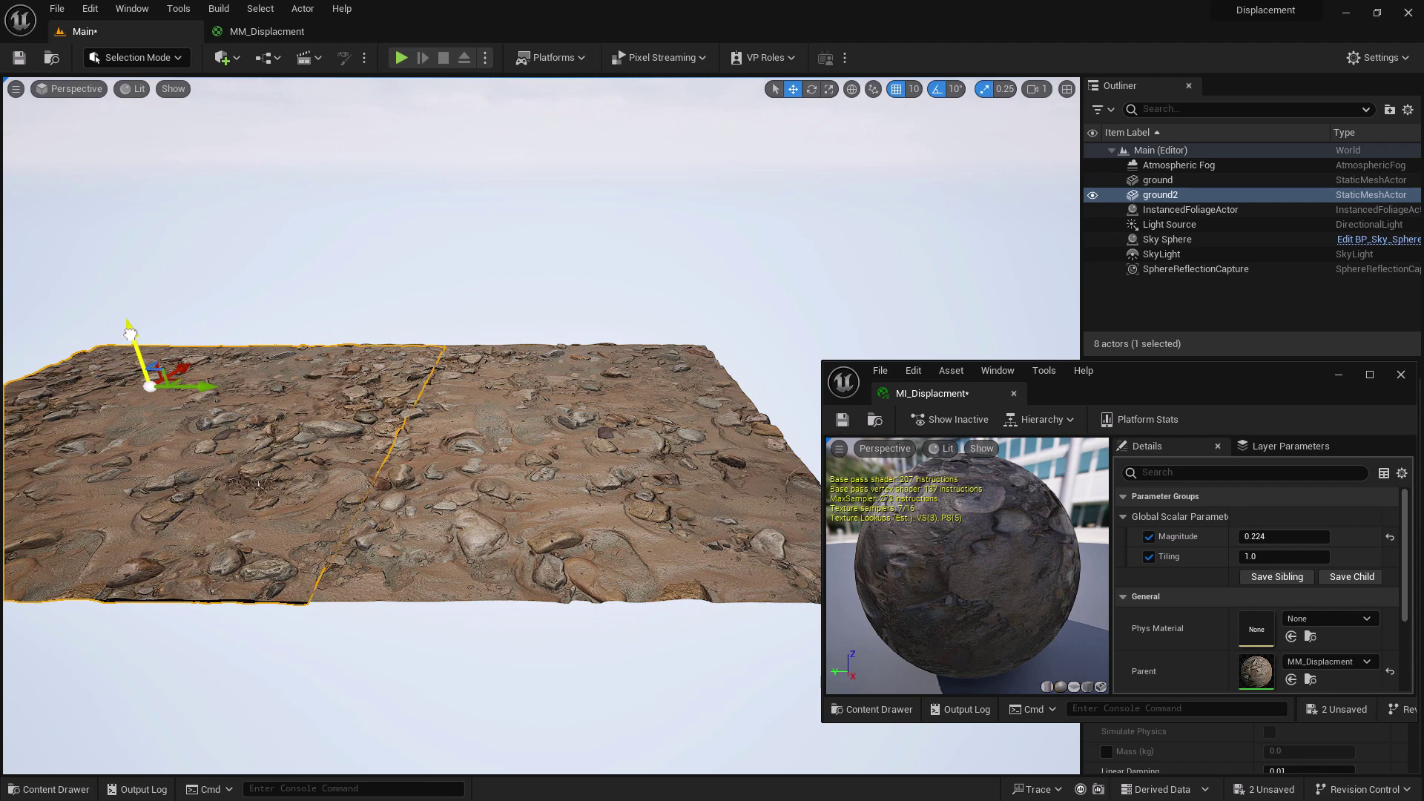
pyautogui.click(433, 717)
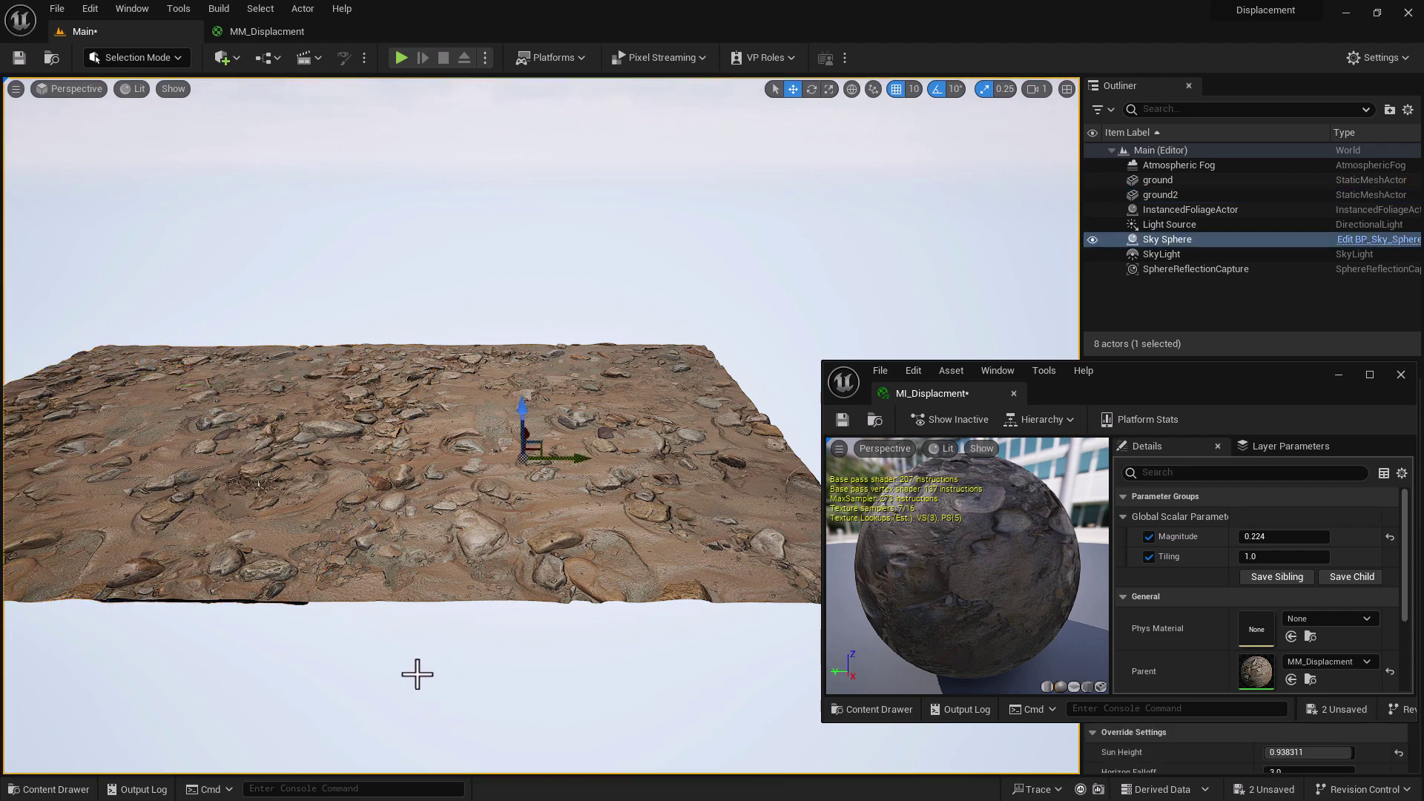
# - Rotate the sun's light direction for stronger shading across the displaced rocks as seen from close up, and clear the selection
pyautogui.moveTo(363, 675); pyautogui.dragTo(297, 679, button='right')
pyautogui.press('w')
pyautogui.click(350, 653)
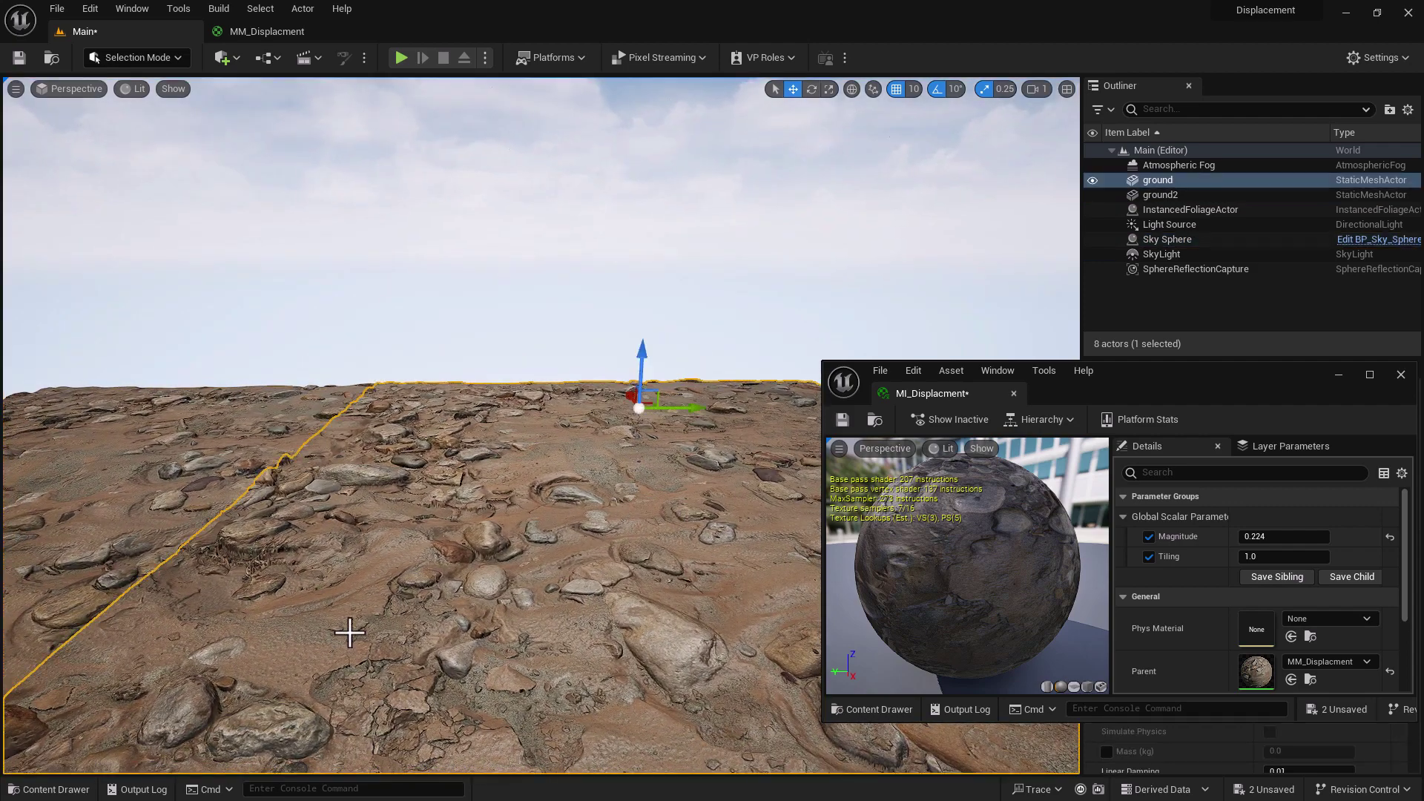
pyautogui.moveTo(349, 632); pyautogui.dragTo(350, 632, button='right')
pyautogui.hotkey('ctrl', 'l')
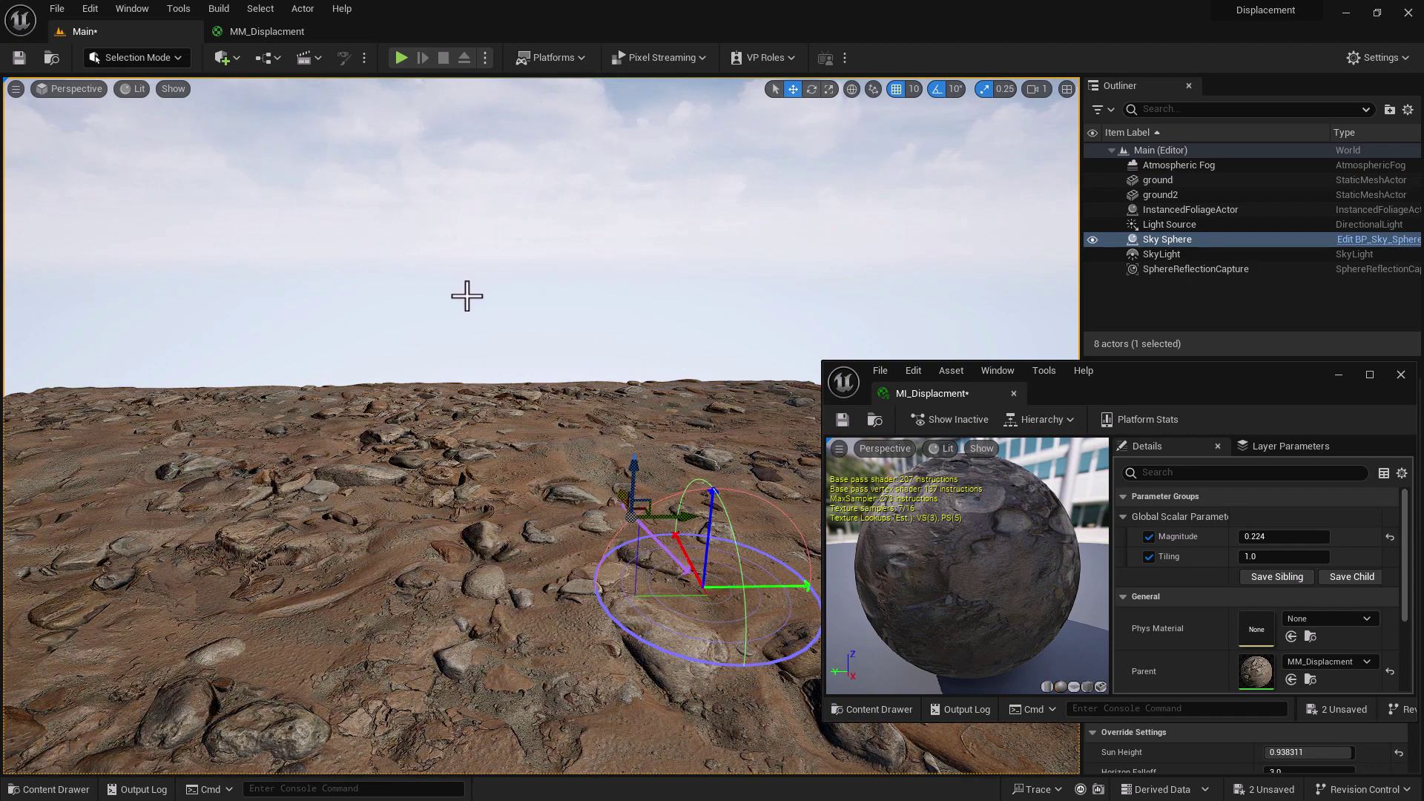
pyautogui.press('Escape')
pyautogui.moveTo(349, 632); pyautogui.dragTo(350, 632, button='right')
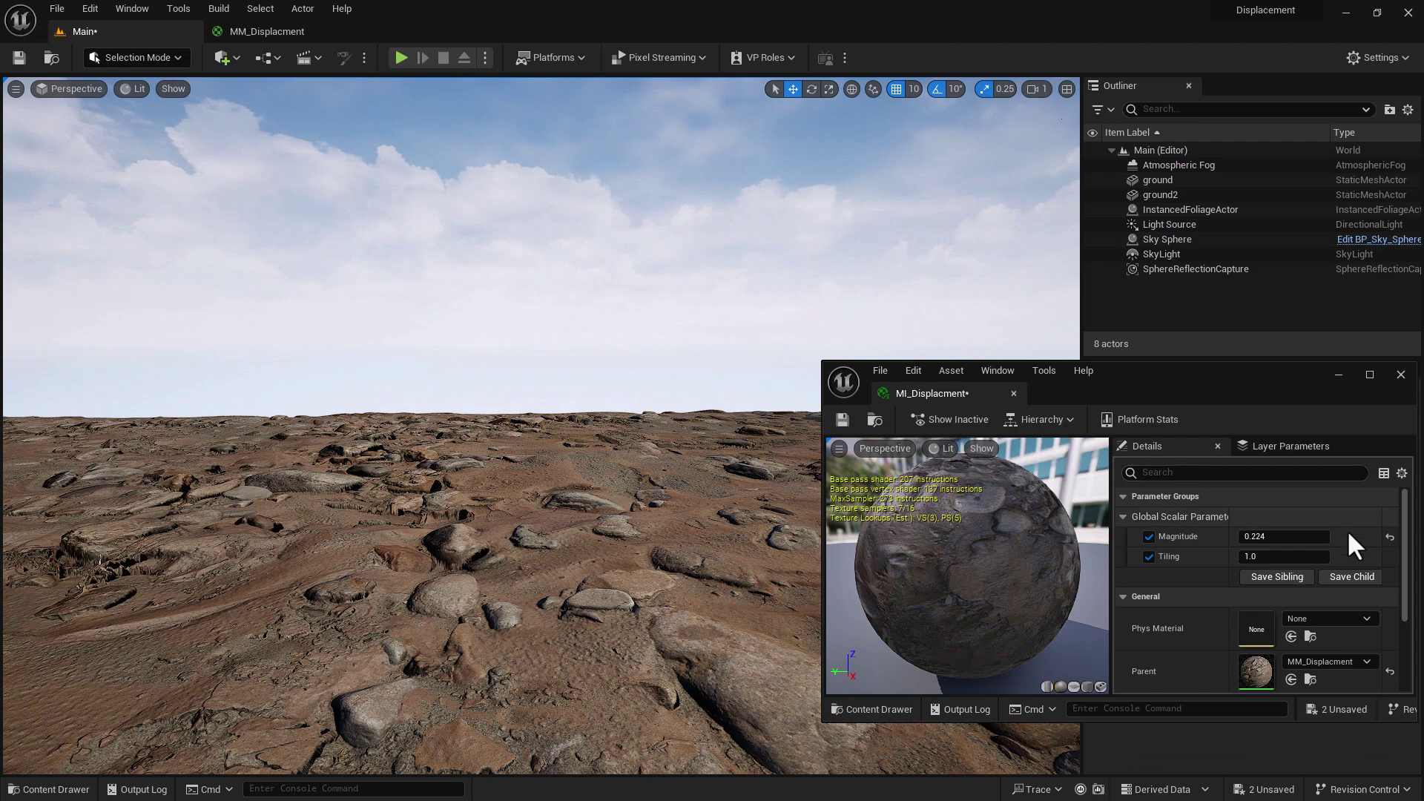
# - Raise the Magnitude of MI_Displacment to 0.336
pyautogui.moveTo(1283, 536)
pyautogui.mouseDown()
pyautogui.moveTo(1261, 537)
pyautogui.moveTo(1281, 536)
pyautogui.mouseUp()
pyautogui.press('BackSpace')
pyautogui.press('BackSpace')
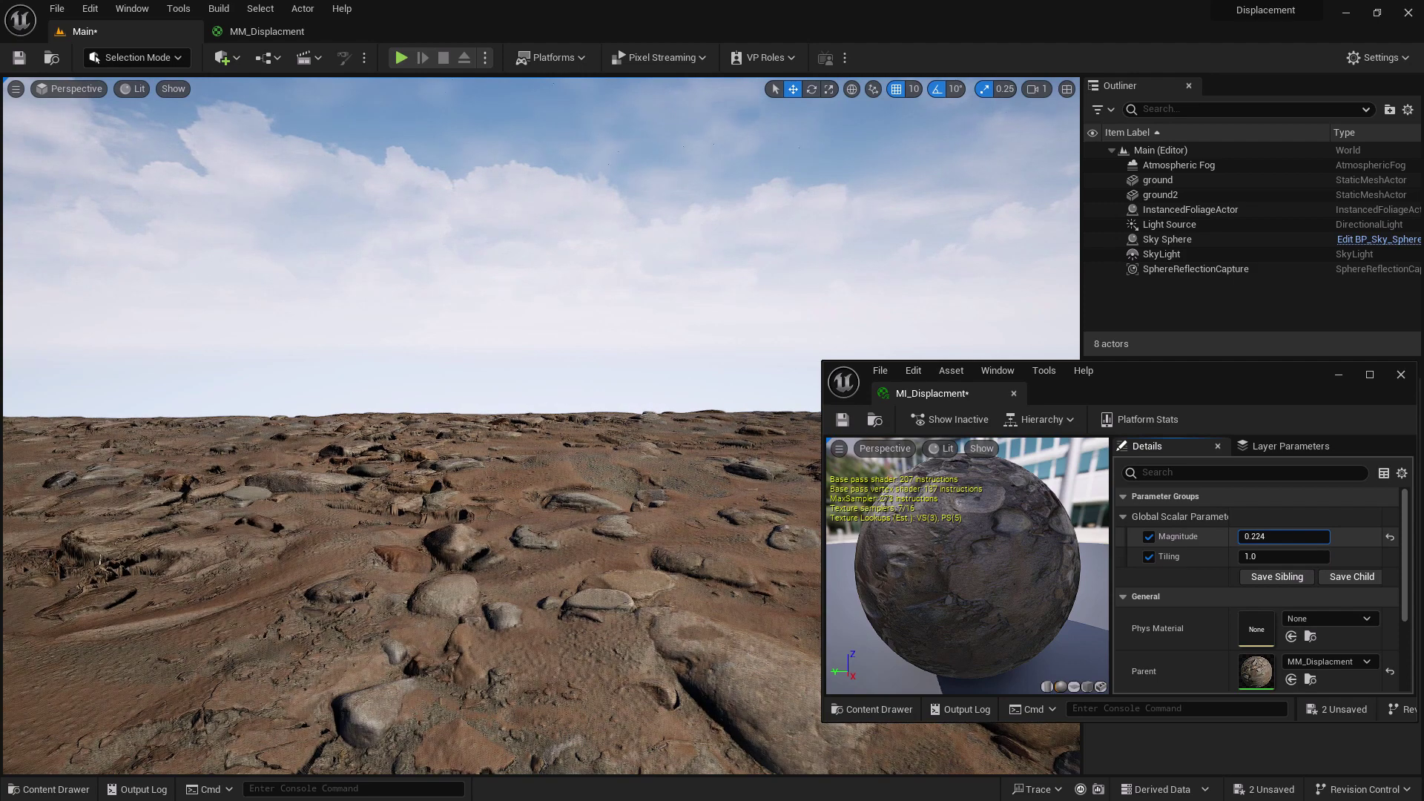
pyautogui.press('BackSpace')
pyautogui.write('336')
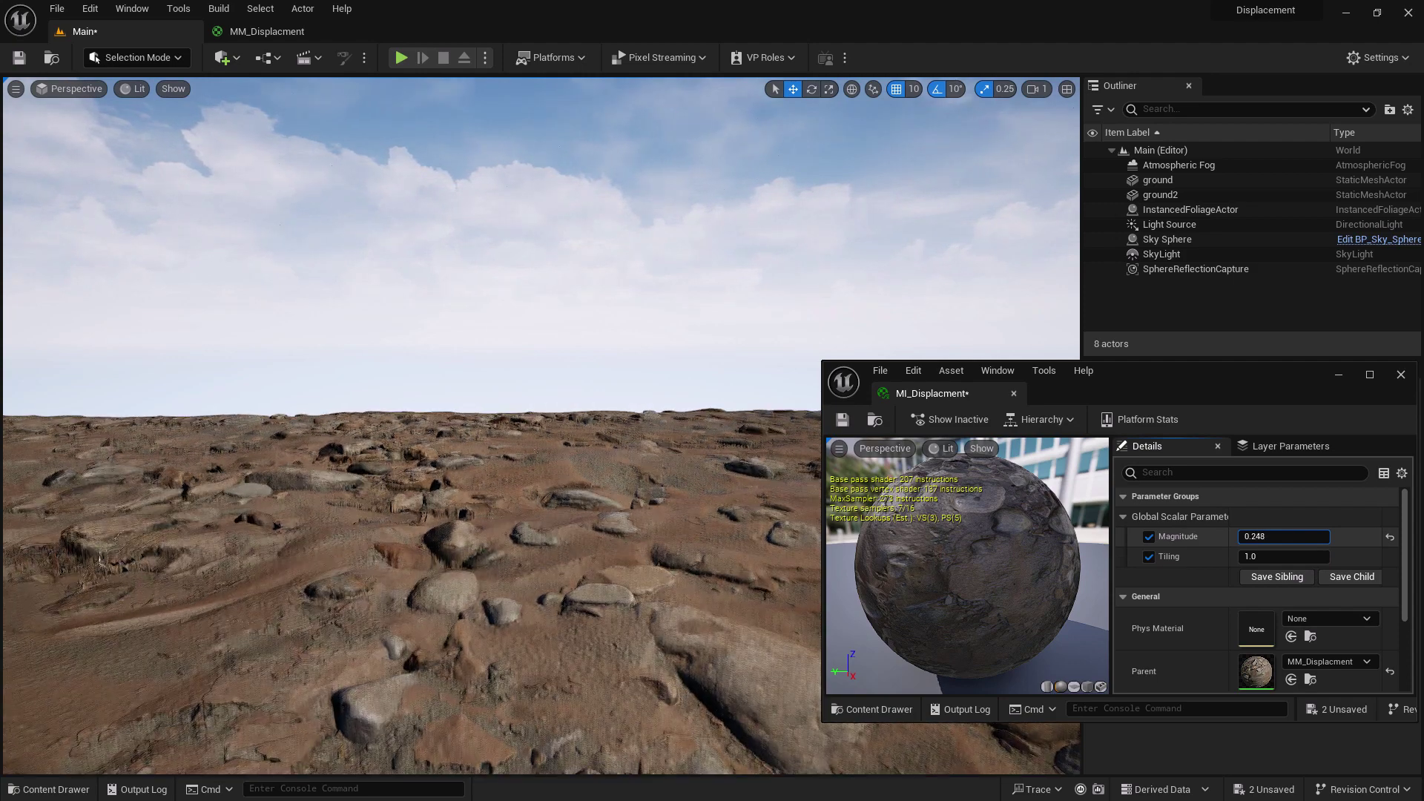
pyautogui.press('Return')
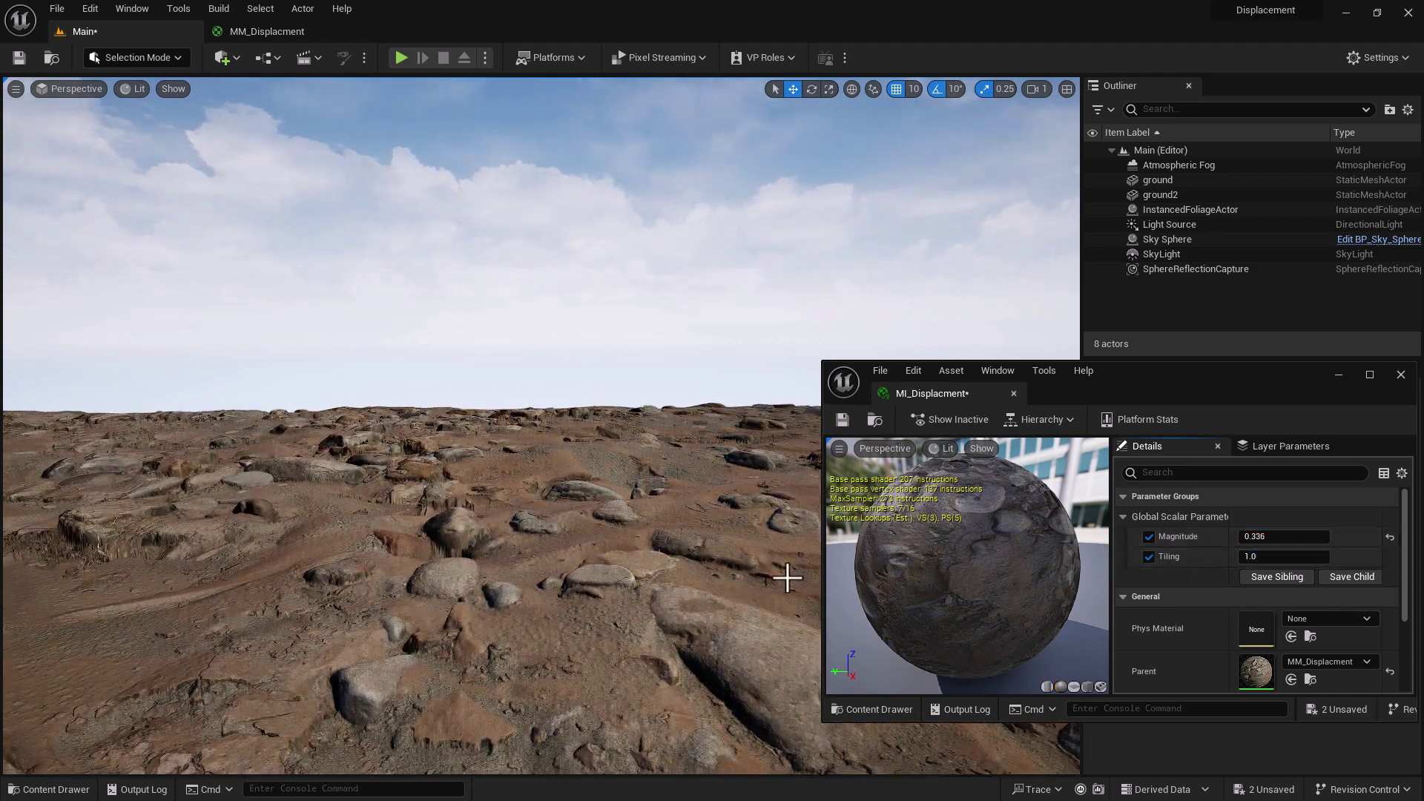